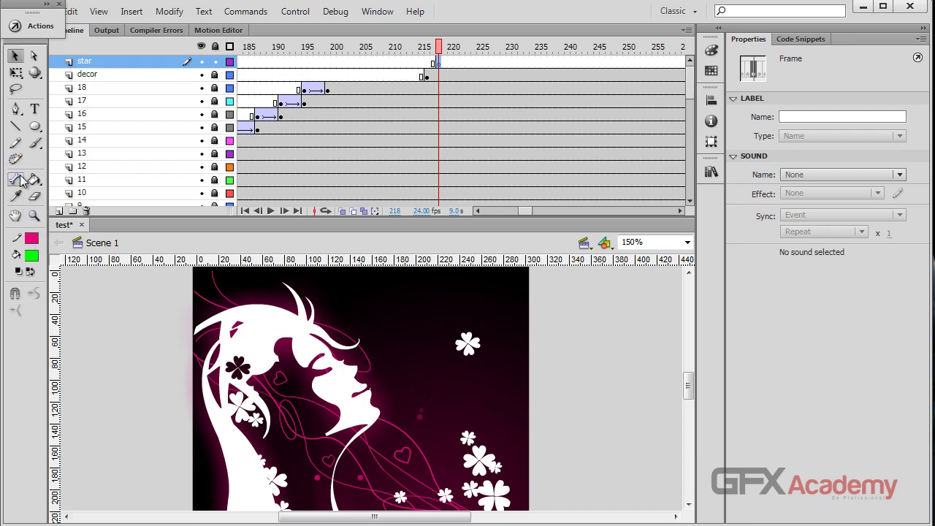
Step: Set up the PolyStar tool with the star style, four sides and a new star point size
left_click(35, 128)
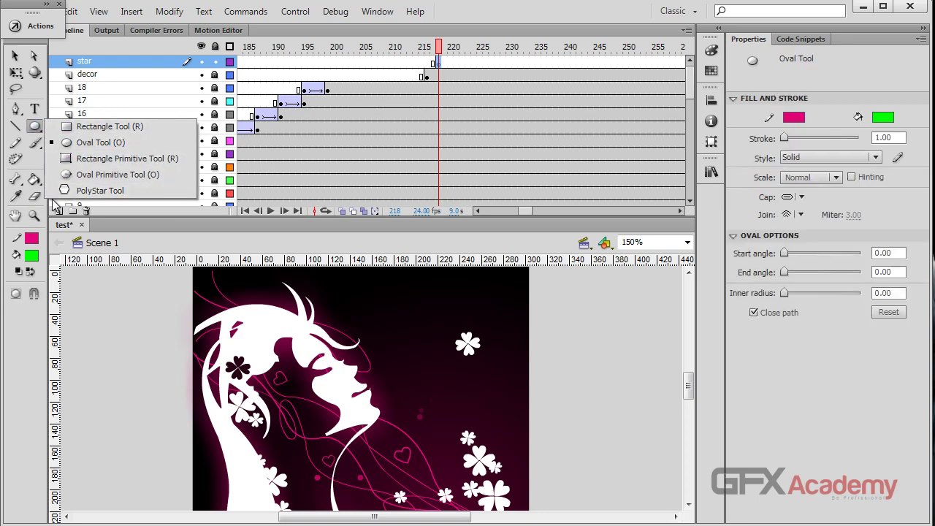
left_click(99, 192)
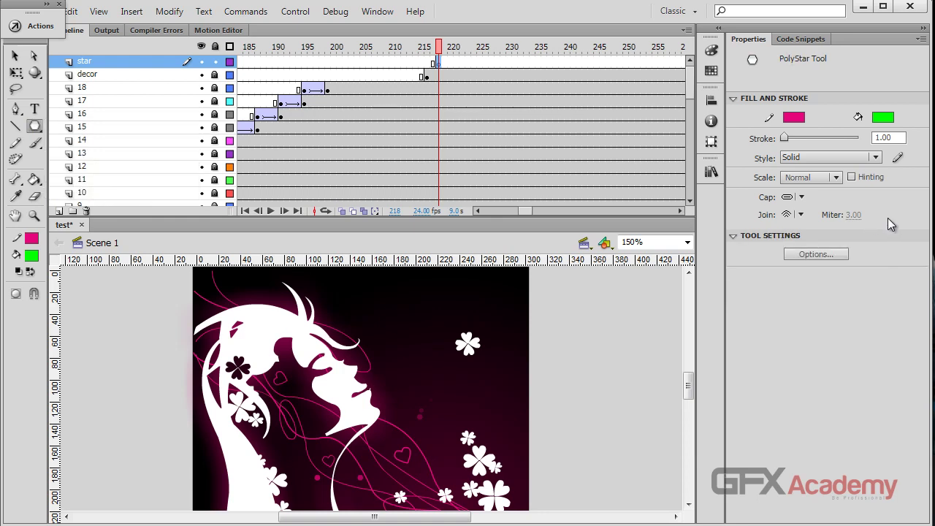
left_click(819, 254)
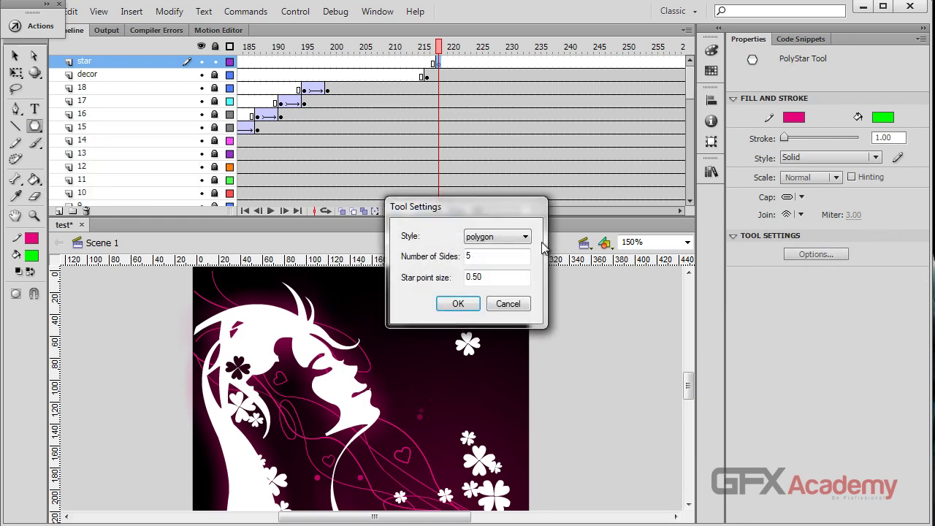
left_click(502, 241)
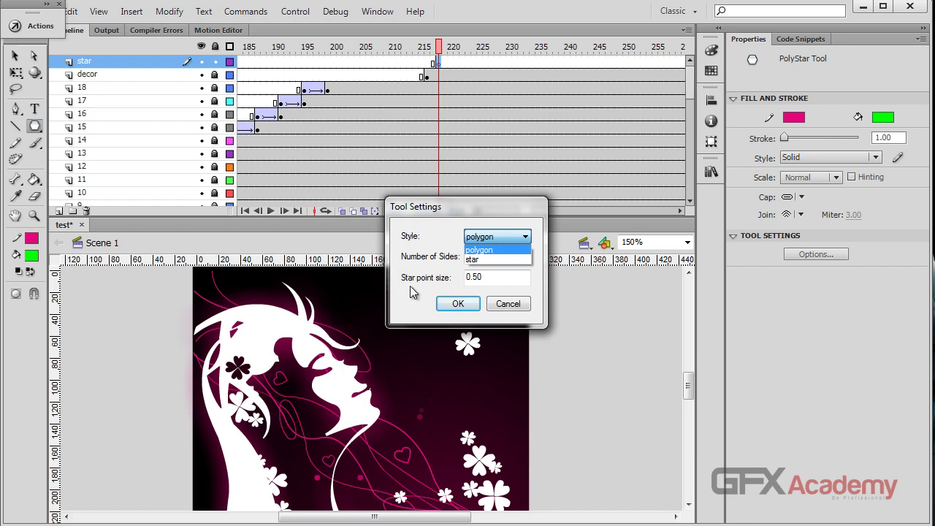
left_click(475, 259)
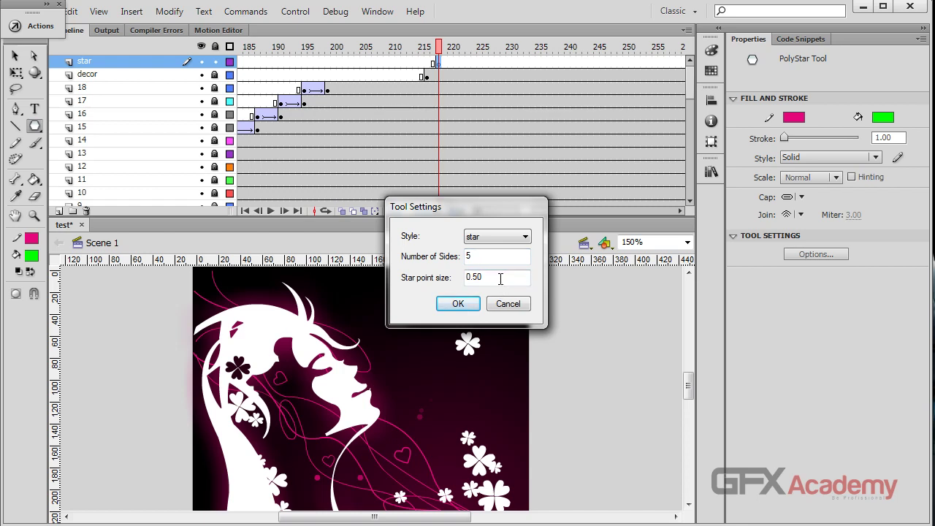
left_click_drag(500, 279, 458, 278)
left_click_drag(478, 256, 471, 269)
left_click(457, 304)
Step: Draw a four-pointed star about 45 px wide in the dark area above the clovers and delete its pink outline
mouse_move(409, 301)
left_mouse_down()
mouse_move(430, 327)
mouse_move(427, 318)
left_mouse_up()
key("v")
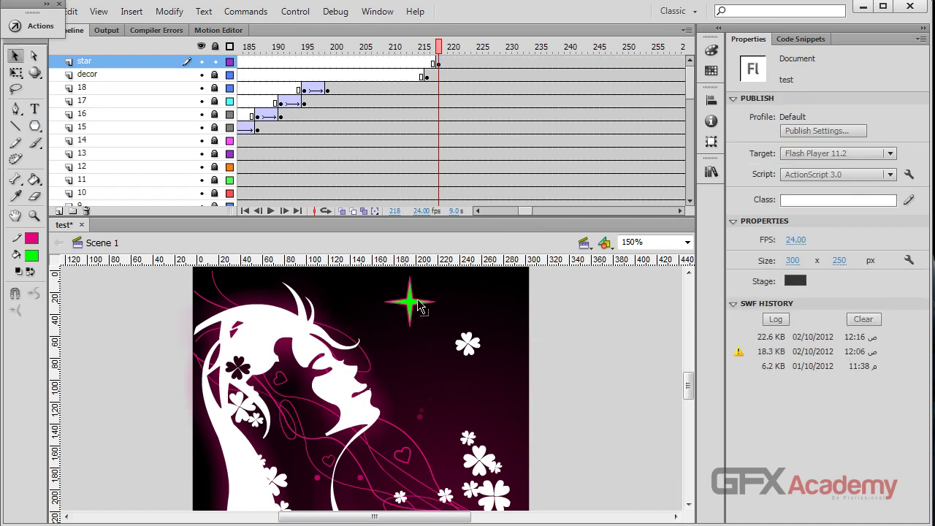
left_click(417, 305)
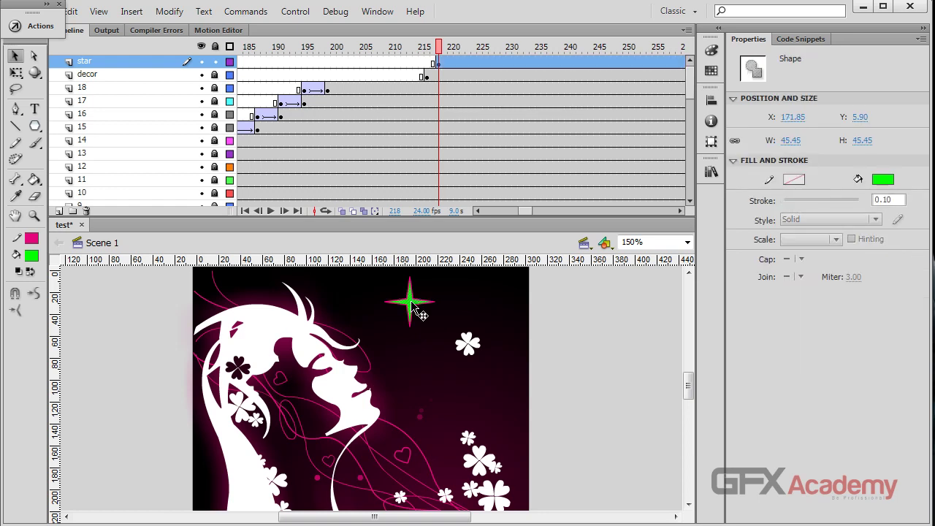
double_click(425, 301)
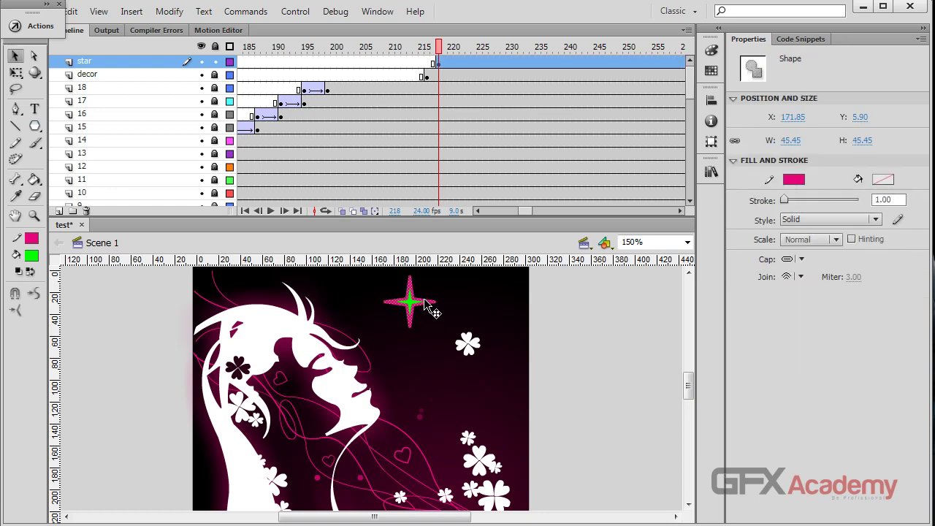
key("Delete")
left_click(416, 315)
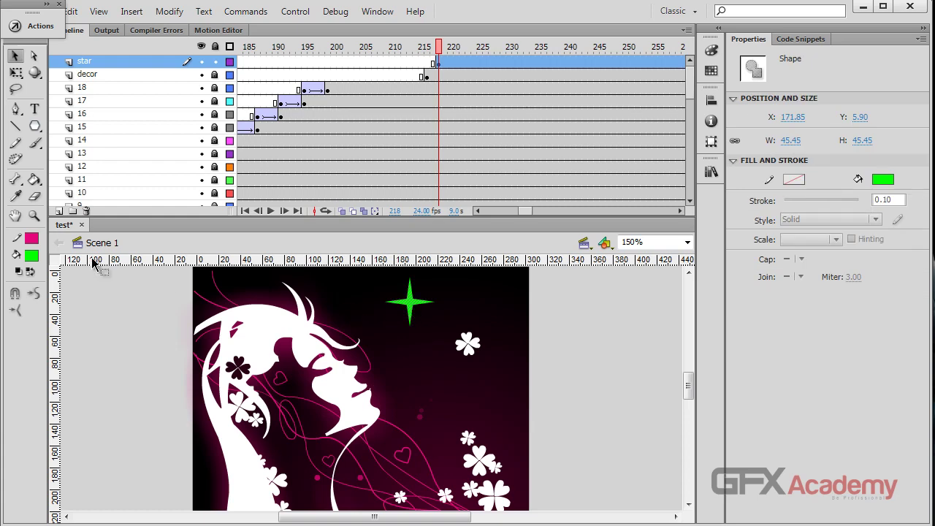
Step: Change the star's fill colour to white
left_click(31, 255)
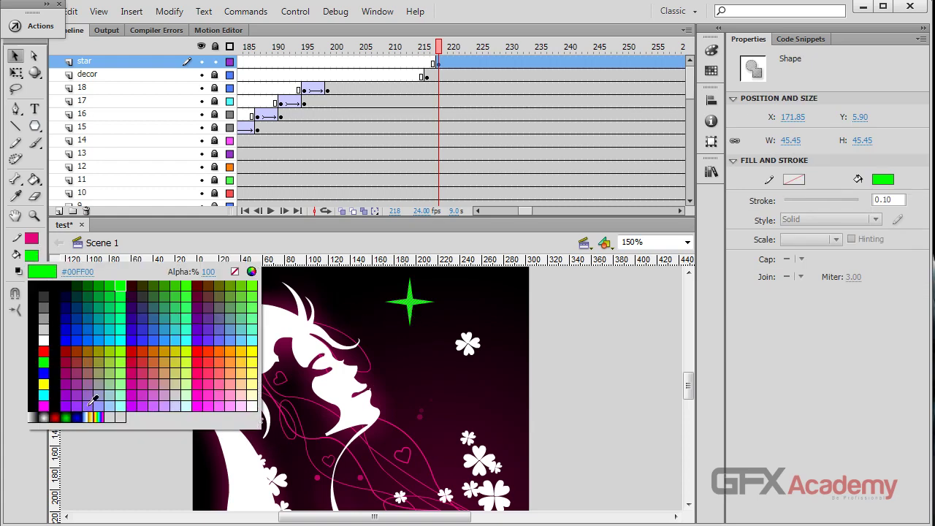
left_click(44, 338)
left_click(160, 318)
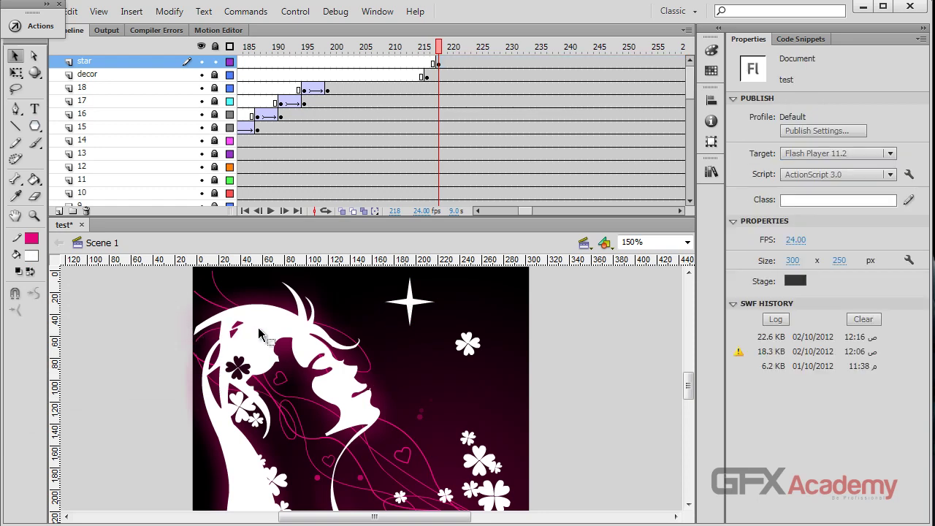
Step: Move the white star slightly down and to the right, and set its width and height to 24 px
left_click(410, 302)
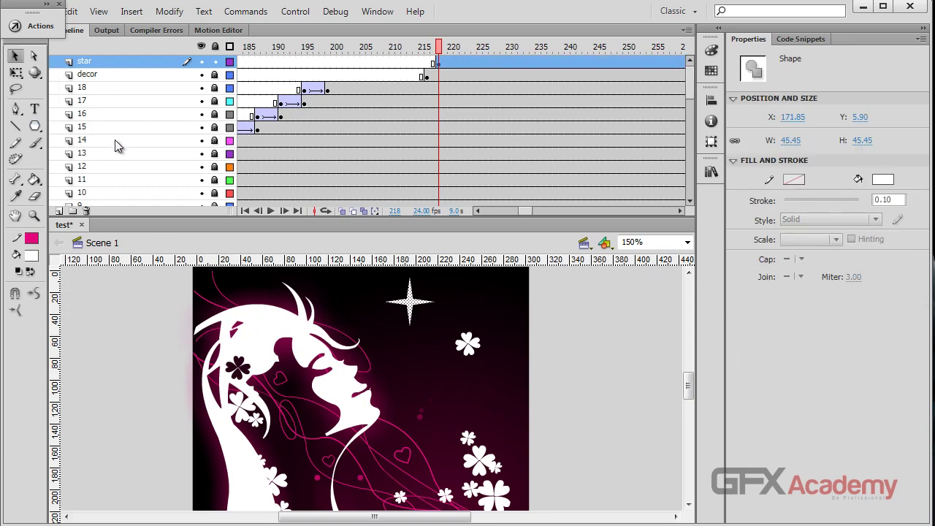
left_click_drag(408, 307, 418, 312)
key("q")
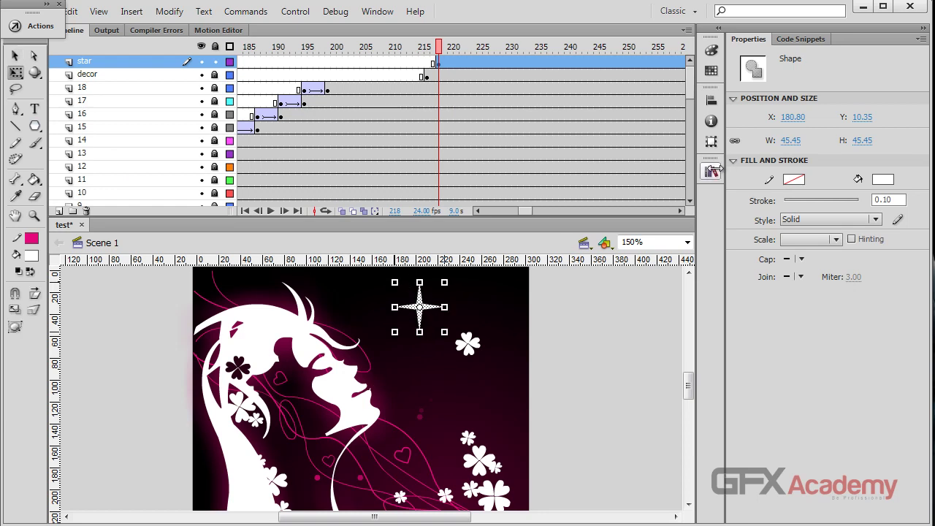
left_click_drag(780, 142, 773, 141)
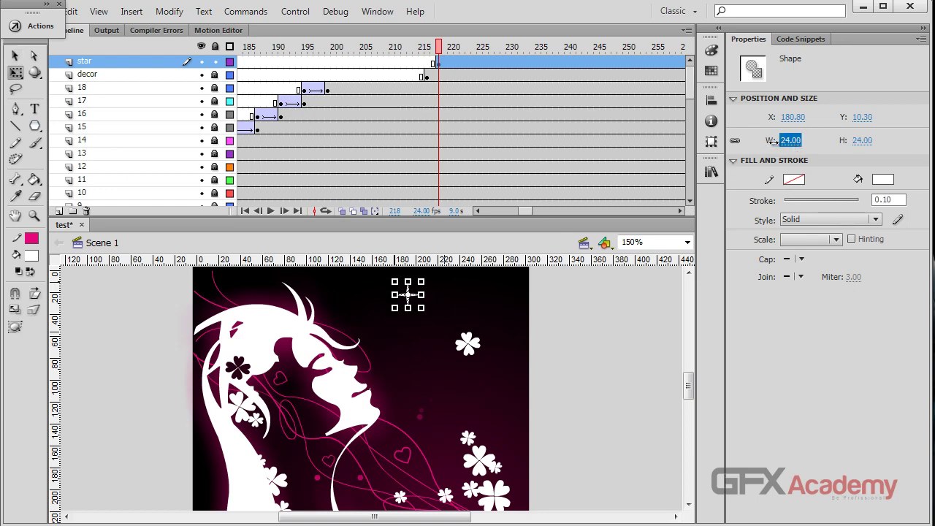
left_click(15, 55)
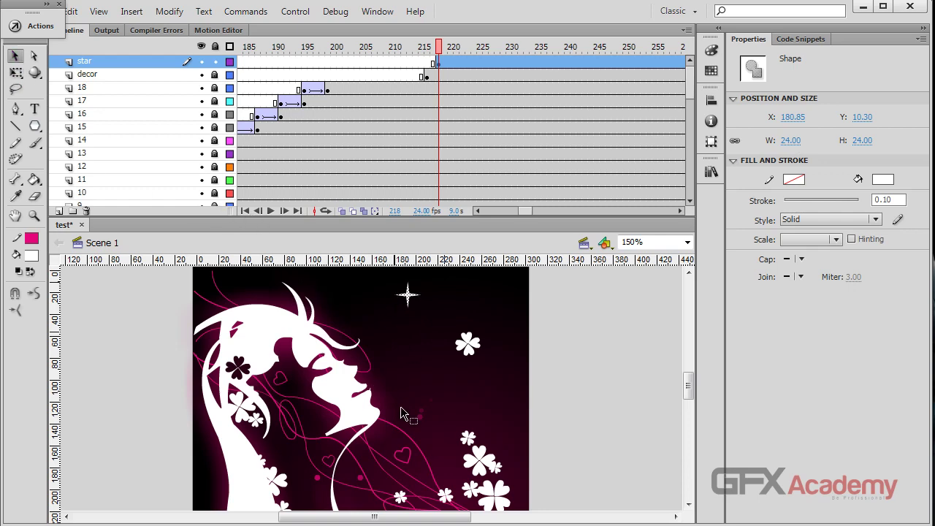
Step: Convert the star shape to a movie clip symbol named star
key("F8")
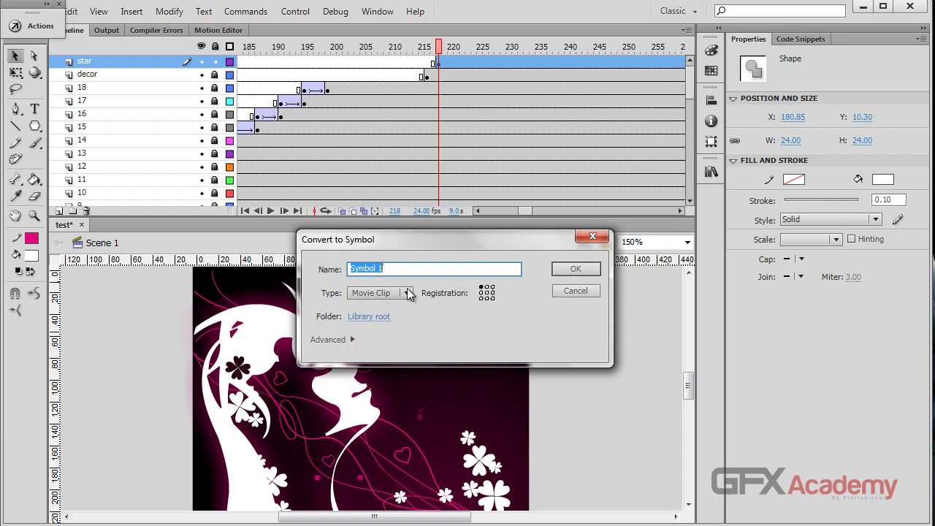
type("star")
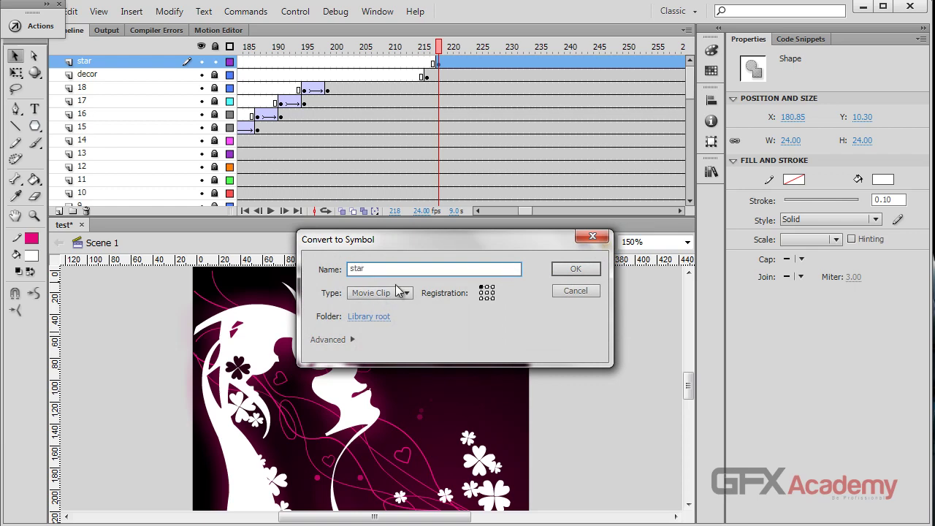
key("Return")
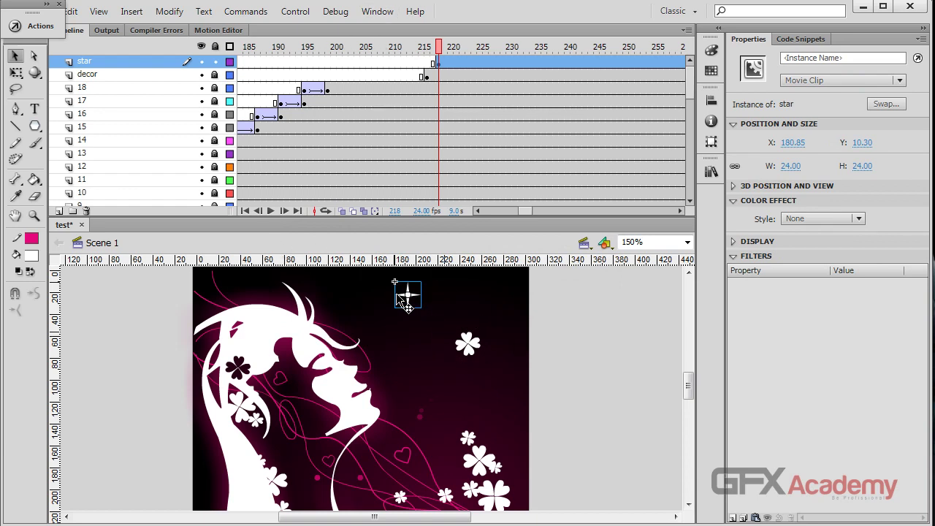
Step: Reposition the star instance to about X 191.7 and Y 14
left_click_drag(406, 299, 418, 299)
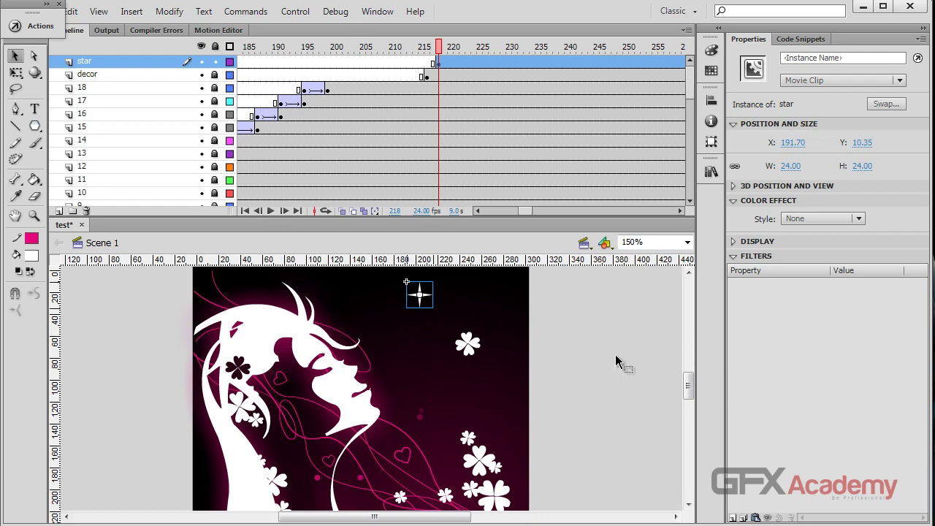
key("ctrl+equal")
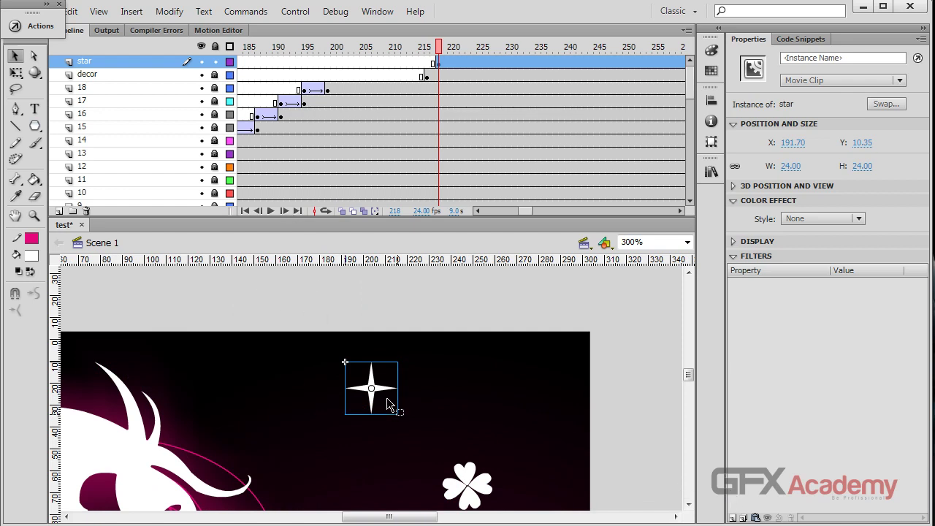
left_click_drag(380, 392, 380, 401)
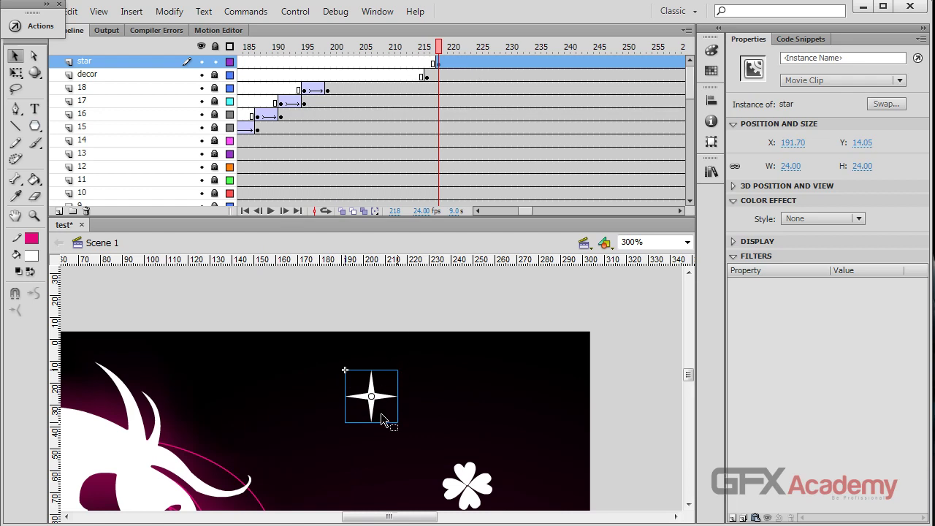
Step: Insert keyframes at frames 227 and 237 on the star layer
left_click(494, 63)
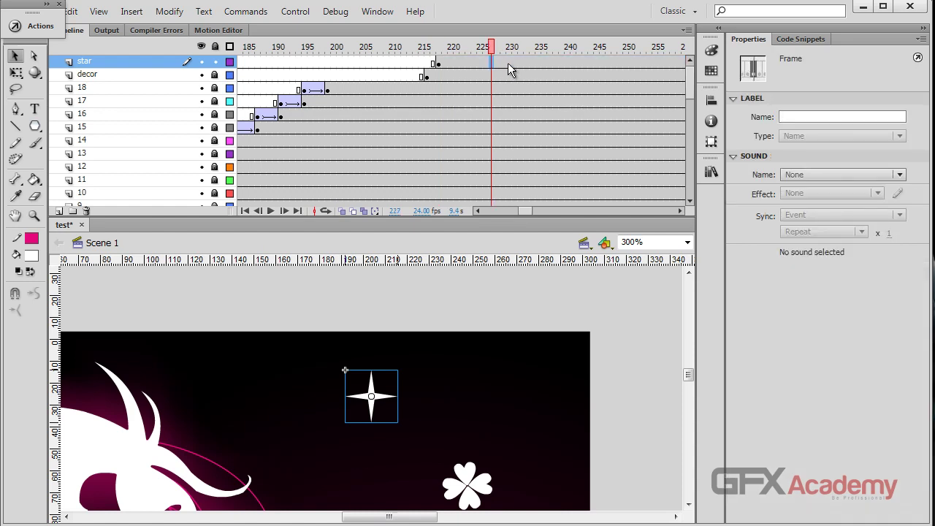
key("F6")
left_click(549, 62)
key("F6")
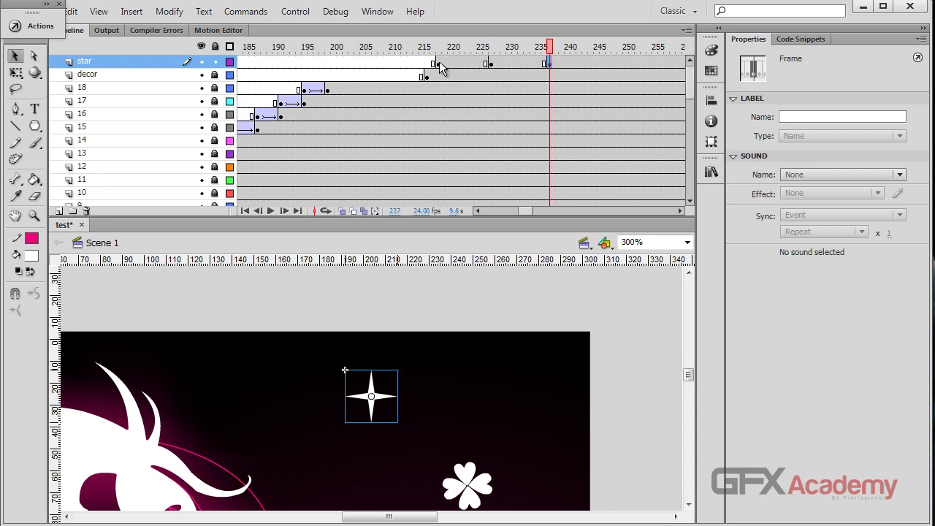
Step: At frame 218, shrink the star around its centre to about 2.8 px and set its alpha to 0%
left_click(439, 64)
left_click(389, 379)
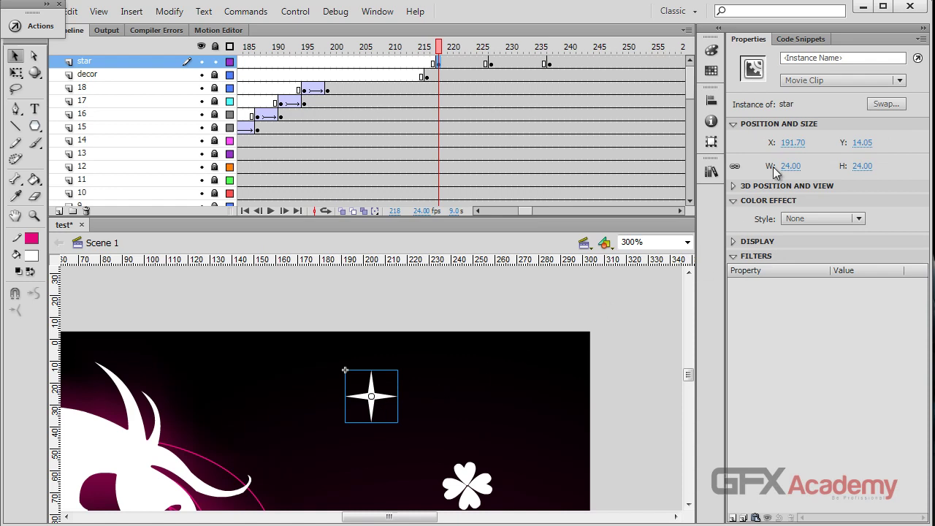
key("q")
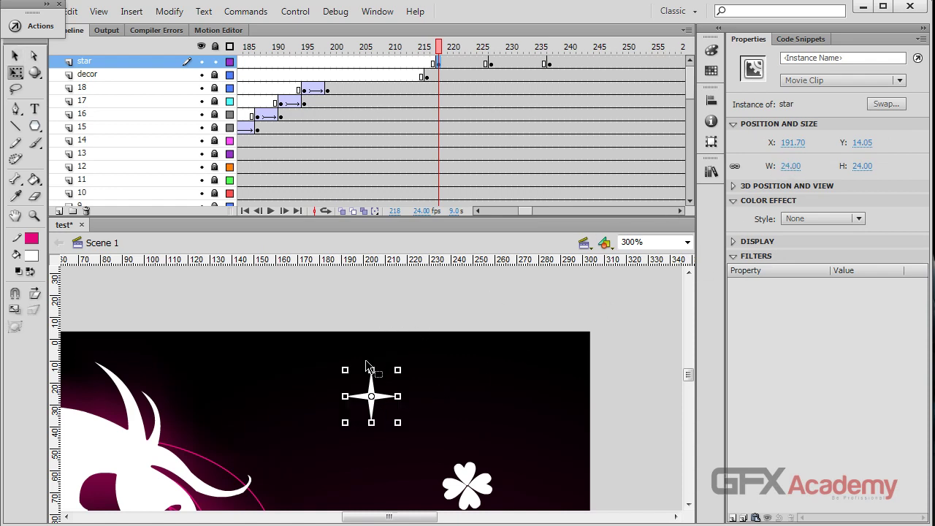
left_click_drag(344, 365, 370, 386)
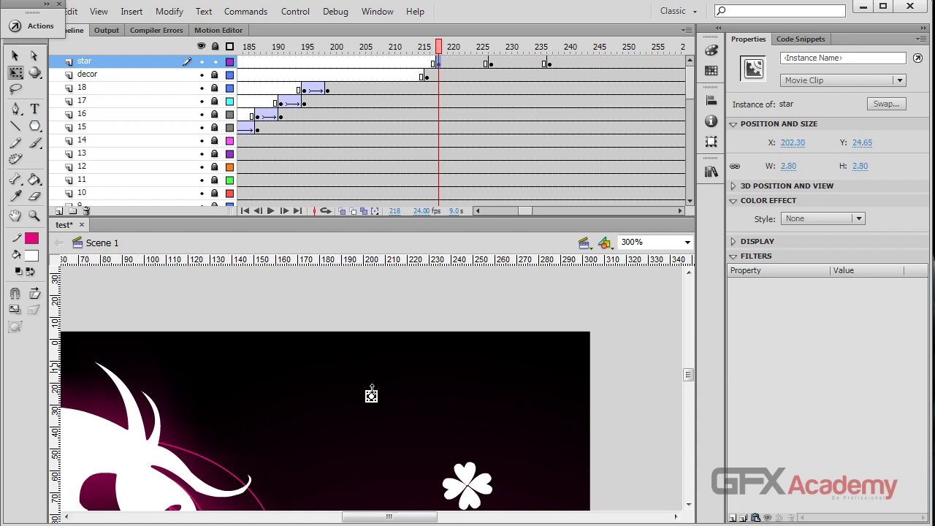
left_click(822, 218)
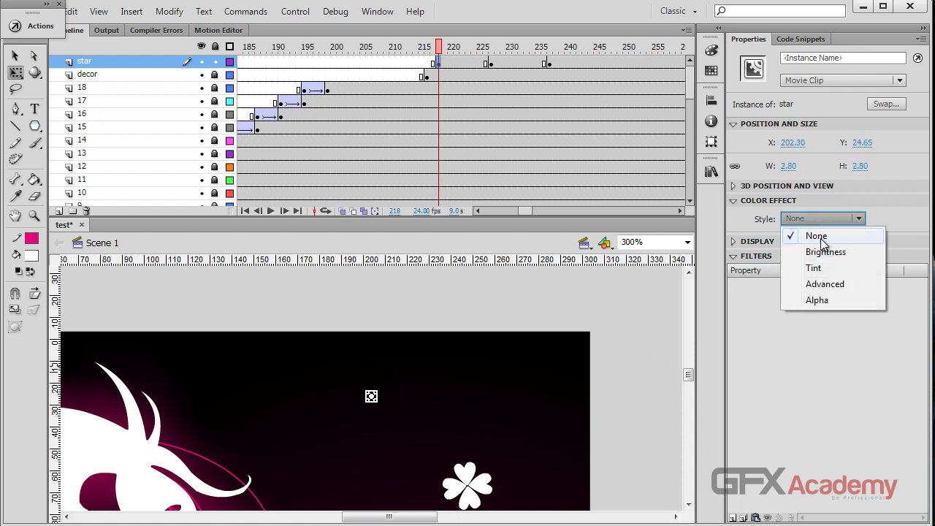
left_click(817, 301)
Step: Create a classic tween between frames 218 and 227 of the star layer with one clockwise rotation
right_click(455, 66)
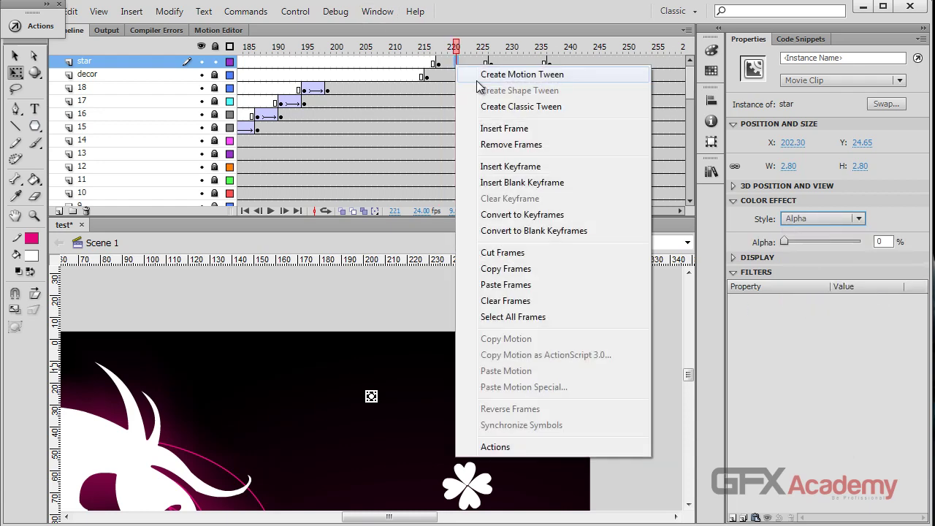
left_click(484, 107)
left_click_drag(453, 49, 478, 53)
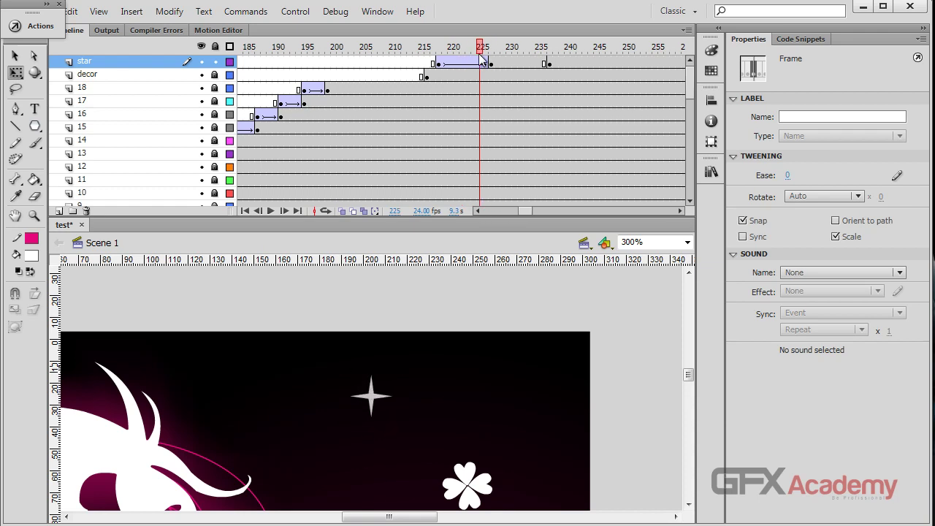
left_click(817, 197)
left_click(822, 246)
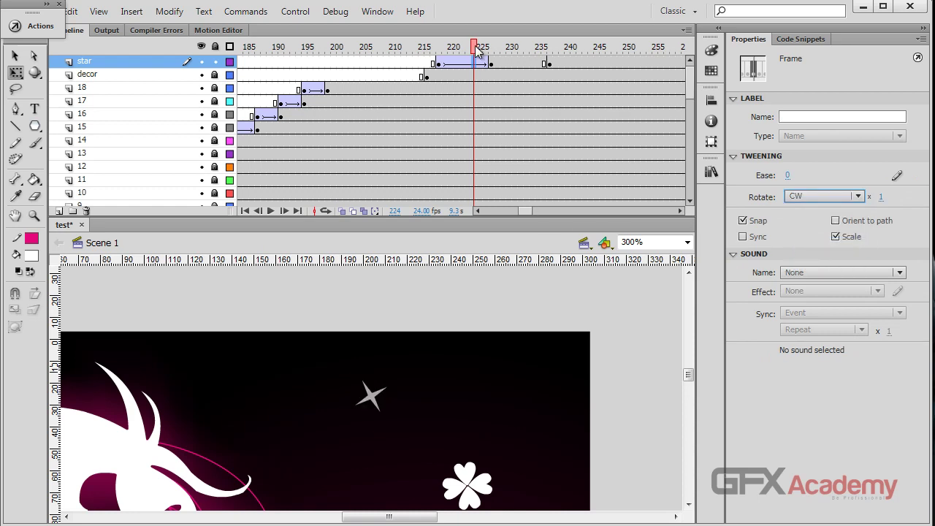
Step: Lengthen the star animation by moving its second keyframe to frame 242 and its last keyframe to frame 266
left_click_drag(476, 49, 564, 48)
left_click(637, 64)
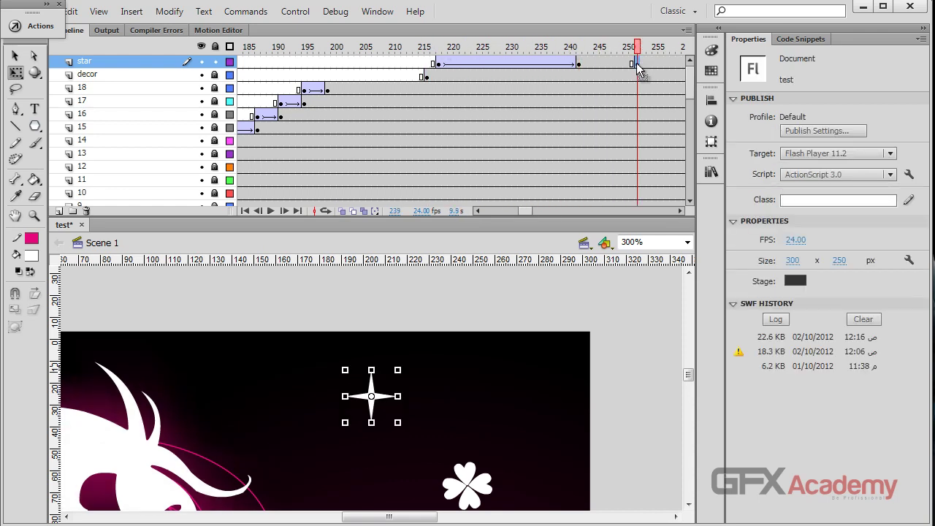
left_click(526, 209)
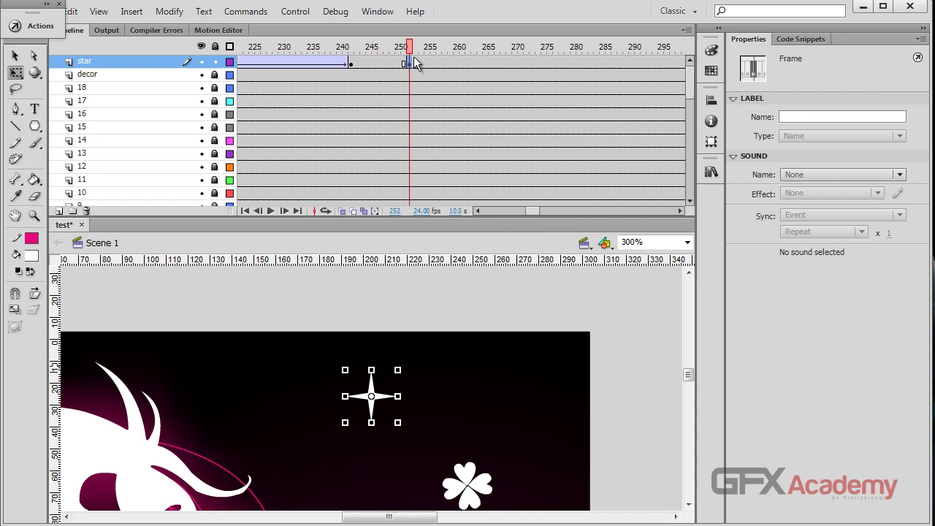
left_click_drag(410, 65, 490, 65)
left_click(432, 65)
left_click(490, 64)
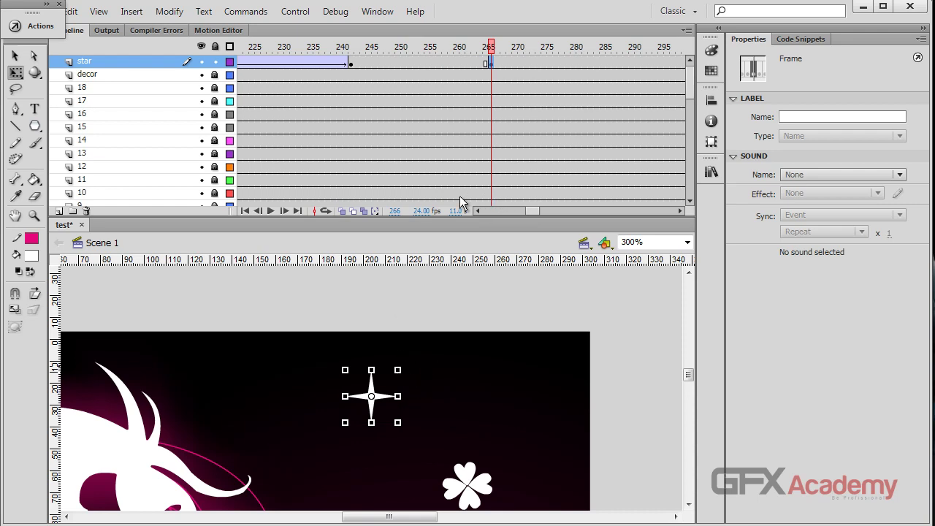
Step: Add a white Glow filter to the star at frame 242 of the star layer
left_click(351, 63)
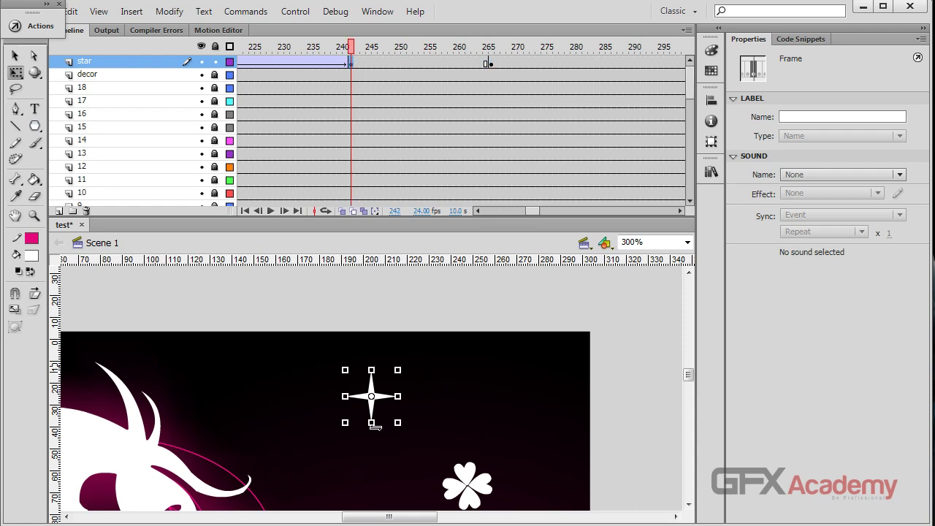
left_click(391, 411)
left_click(15, 55)
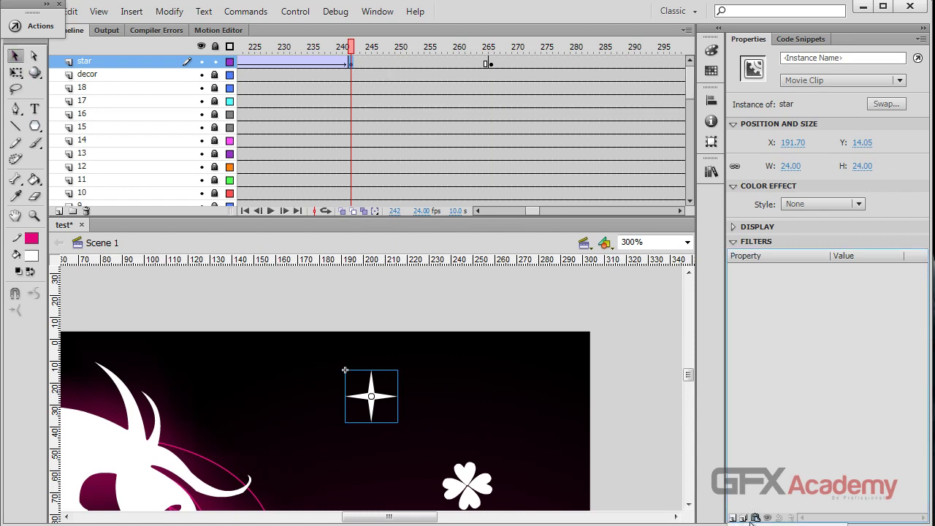
left_click(760, 439)
left_click(840, 339)
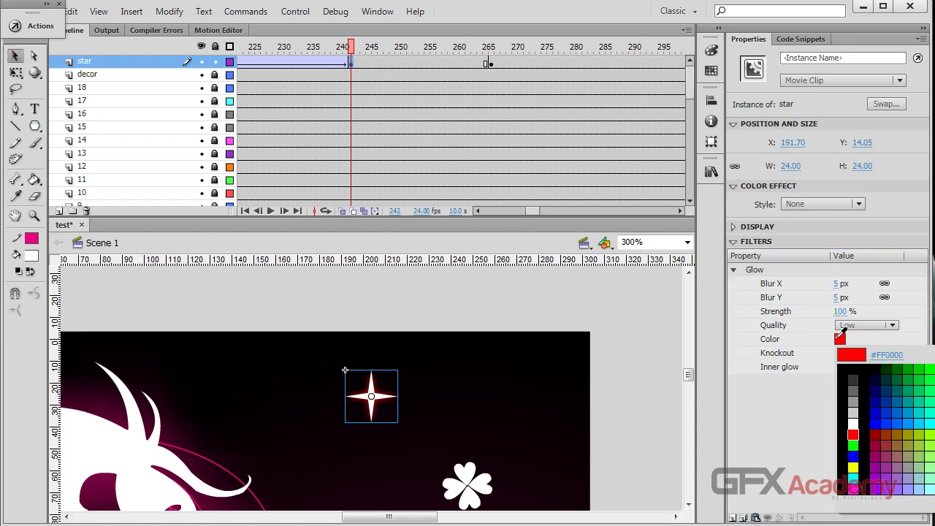
left_click(852, 424)
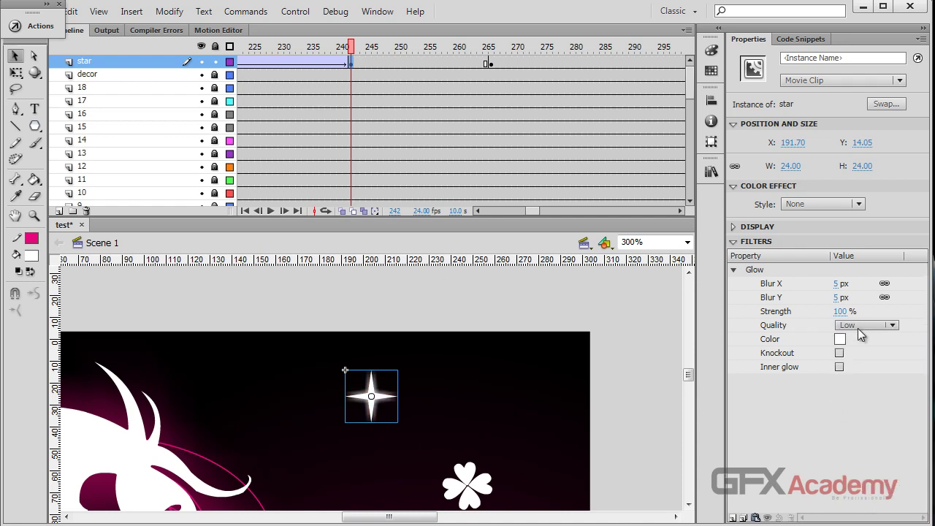
Step: Set the star's glow at frame 242 to 8 px blur, 122% strength and Low quality
left_click_drag(835, 298, 838, 298)
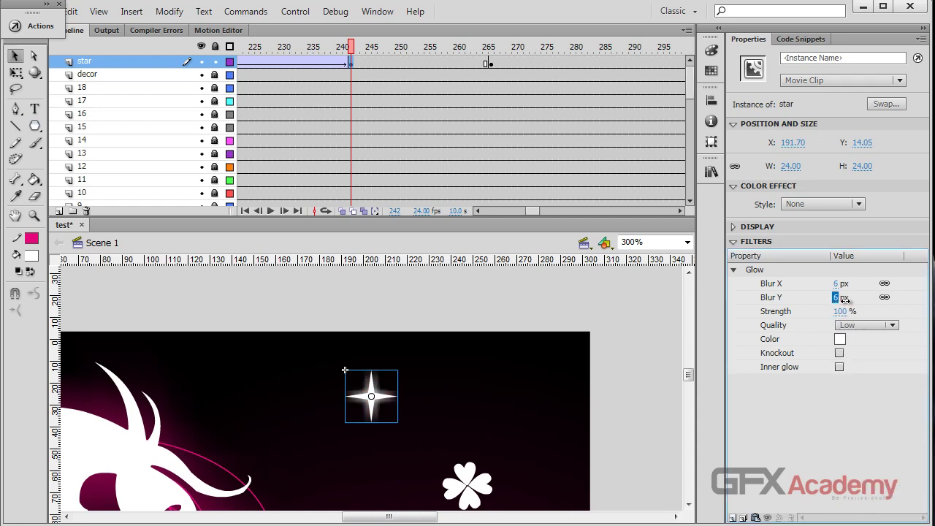
key("Up")
key("Up")
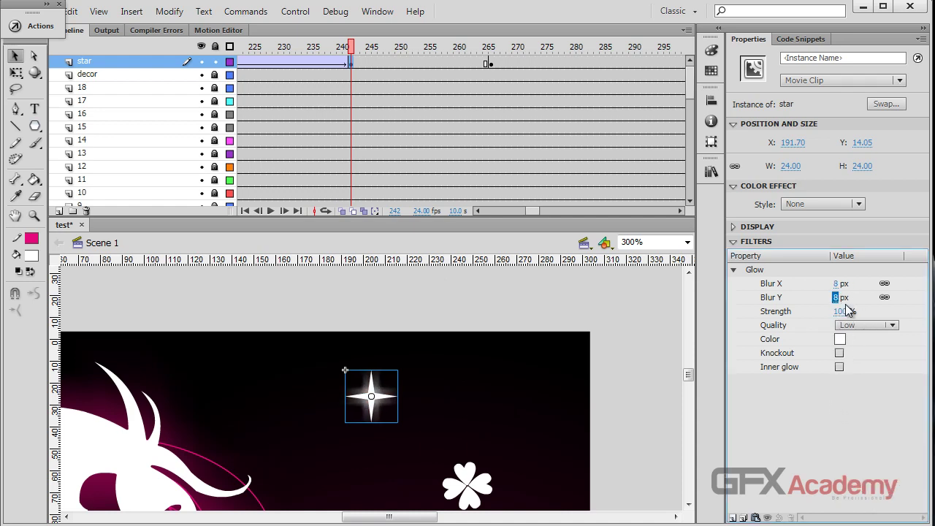
left_click_drag(844, 311, 850, 311)
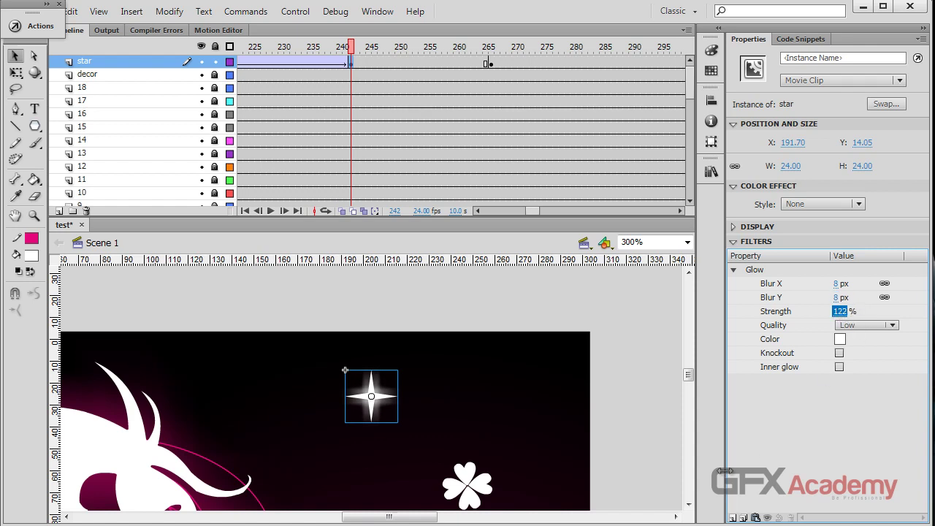
left_click(859, 327)
left_click(859, 358)
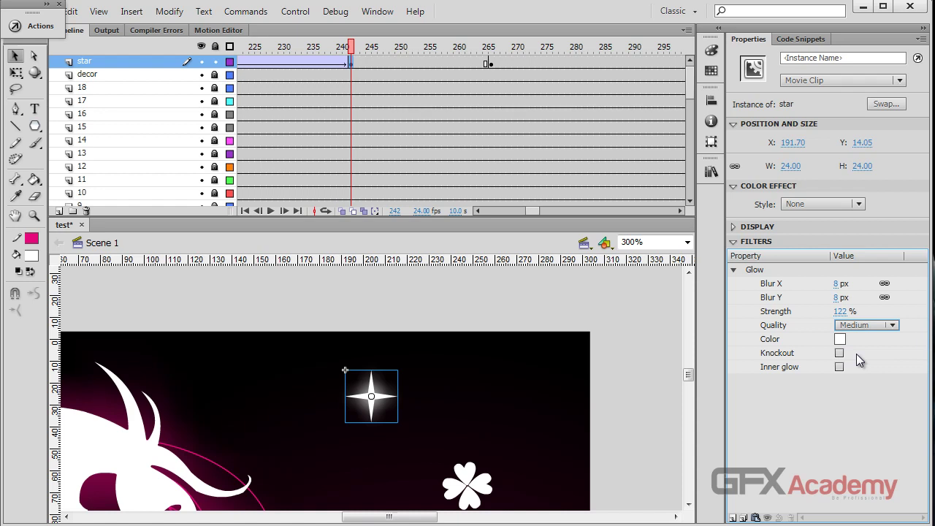
left_click(857, 329)
left_click(856, 341)
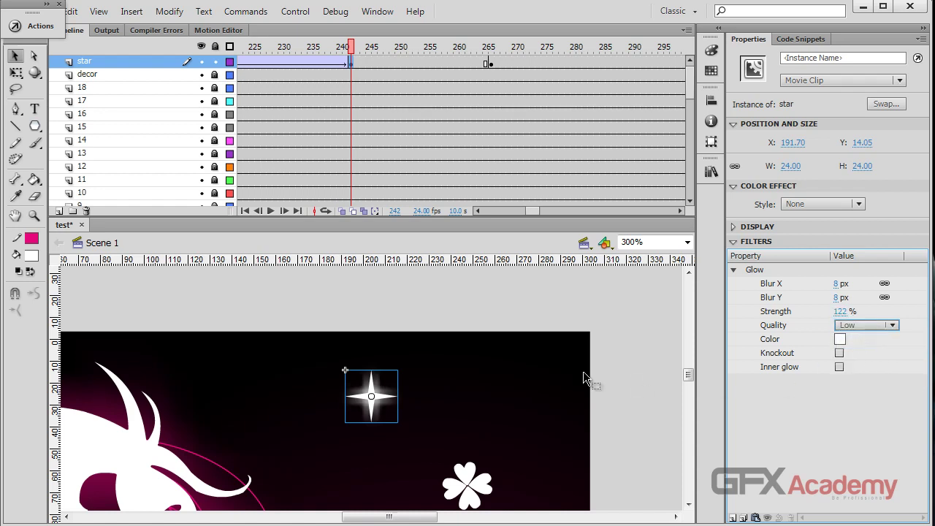
Step: At frame 218, set the star's glow to white with 100% strength and 5 px blur
left_click_drag(352, 47, 418, 68)
left_click(417, 65)
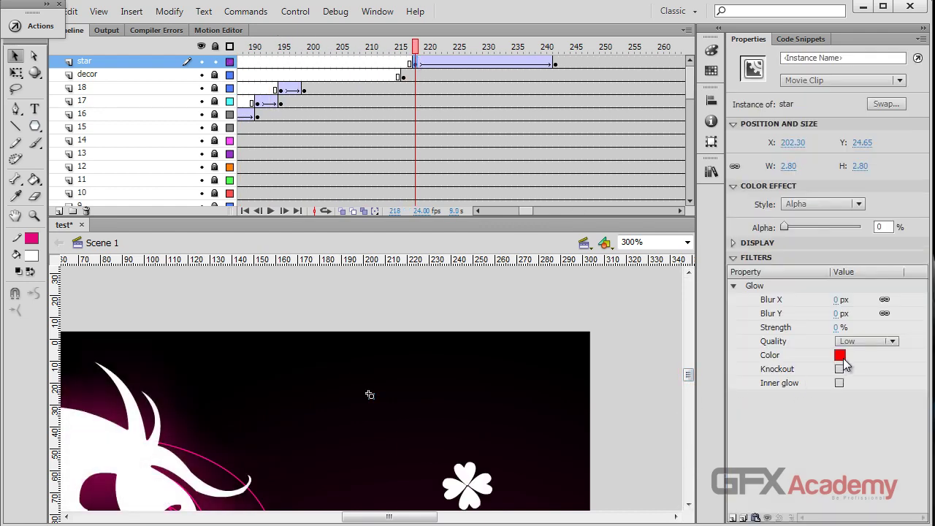
left_click(839, 355)
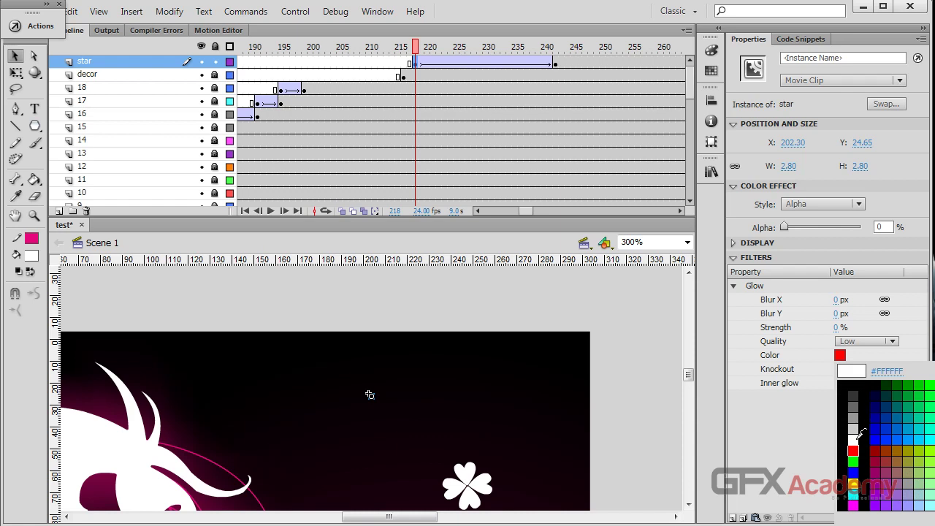
left_click(856, 449)
left_click(836, 327)
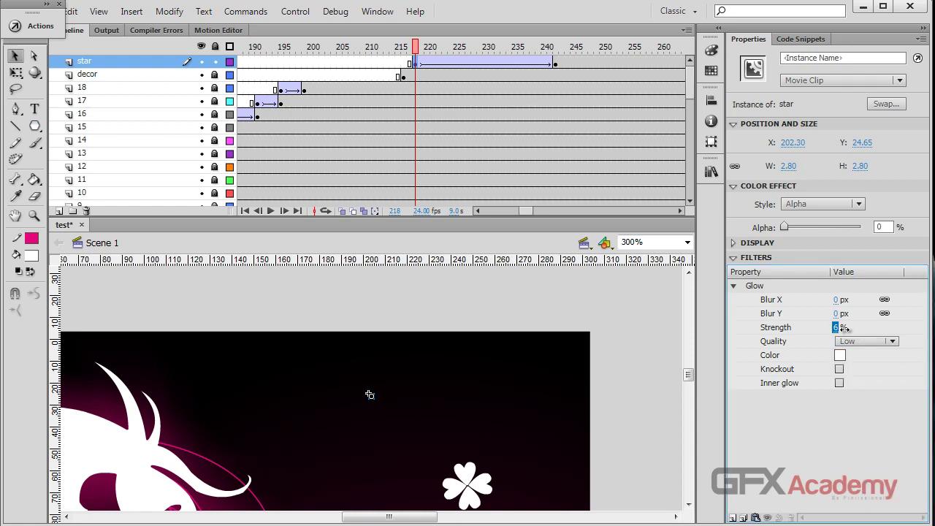
type("100")
key("Return")
left_click(837, 312)
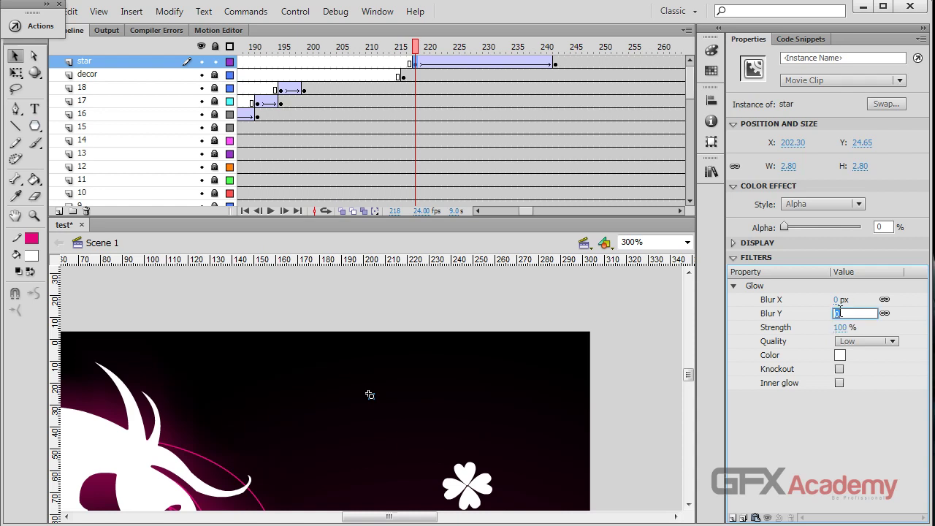
type("5")
key("Return")
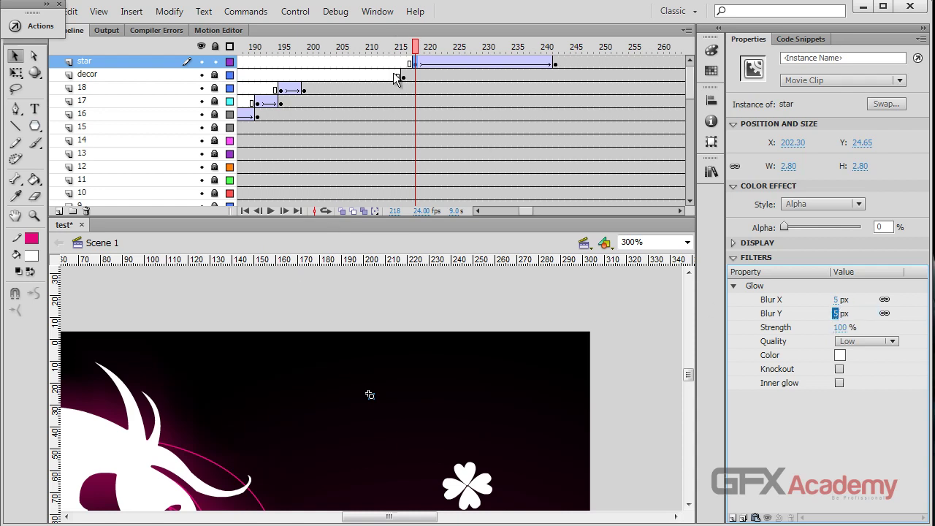
Step: Create a classic tween between frames 242 and 266 of the star layer
left_click_drag(415, 49, 591, 50)
right_click(593, 69)
left_click(630, 107)
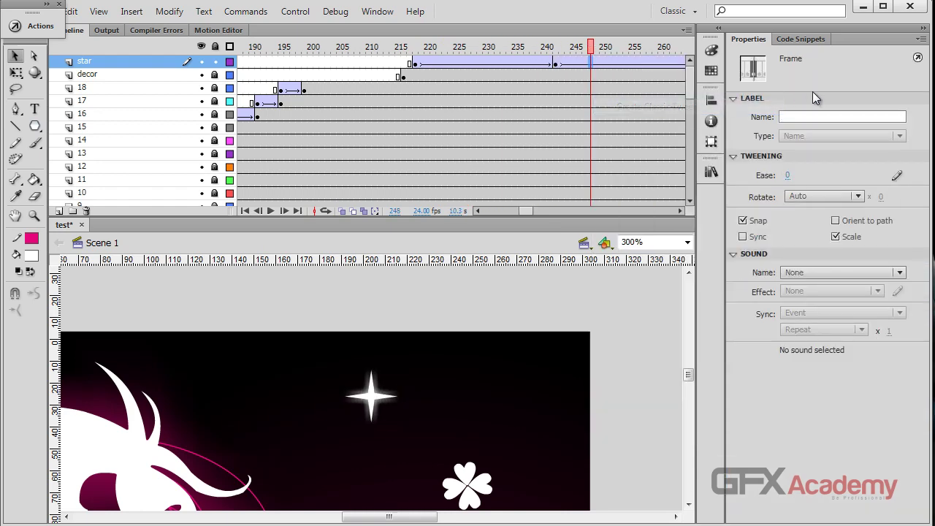
Step: Remove the classic tween between frames 242 and 266 of the star layer and create it again
left_click_drag(530, 210, 536, 211)
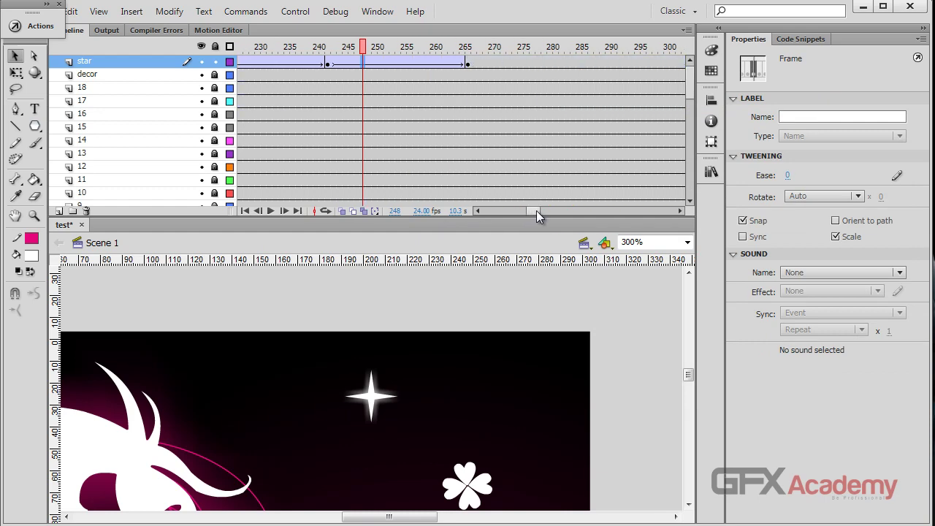
right_click(422, 63)
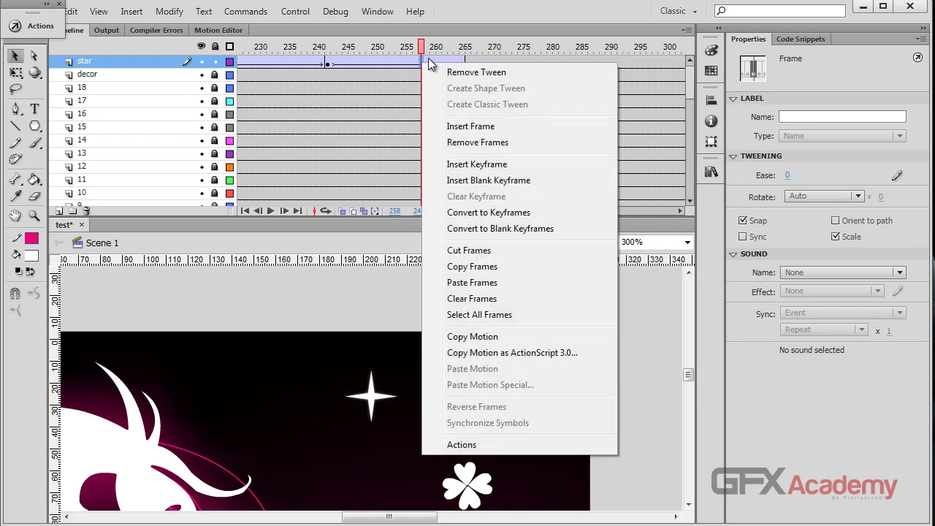
left_click(475, 73)
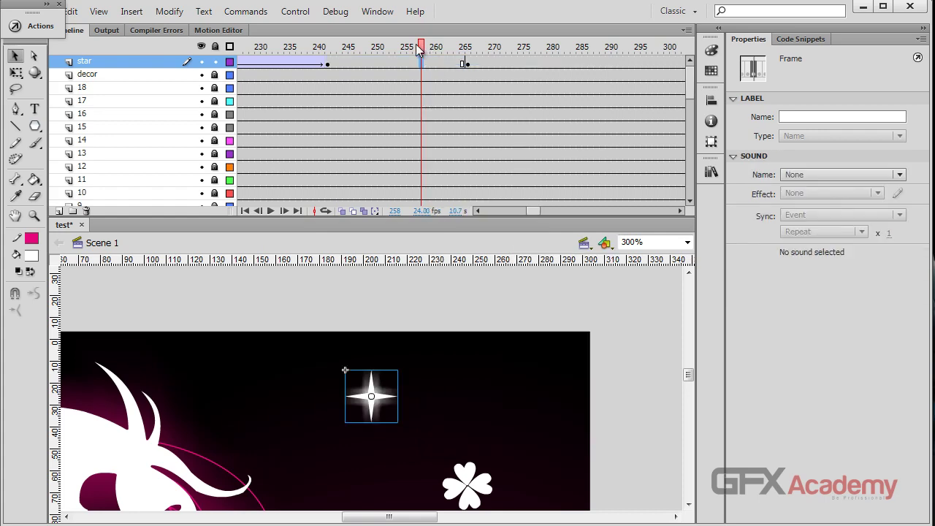
left_click_drag(420, 48, 447, 47)
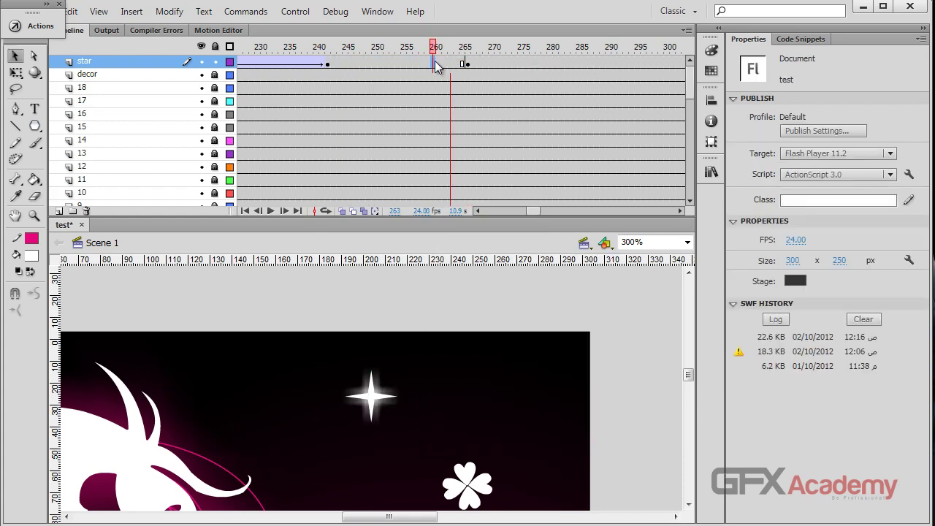
right_click(436, 66)
left_click(472, 100)
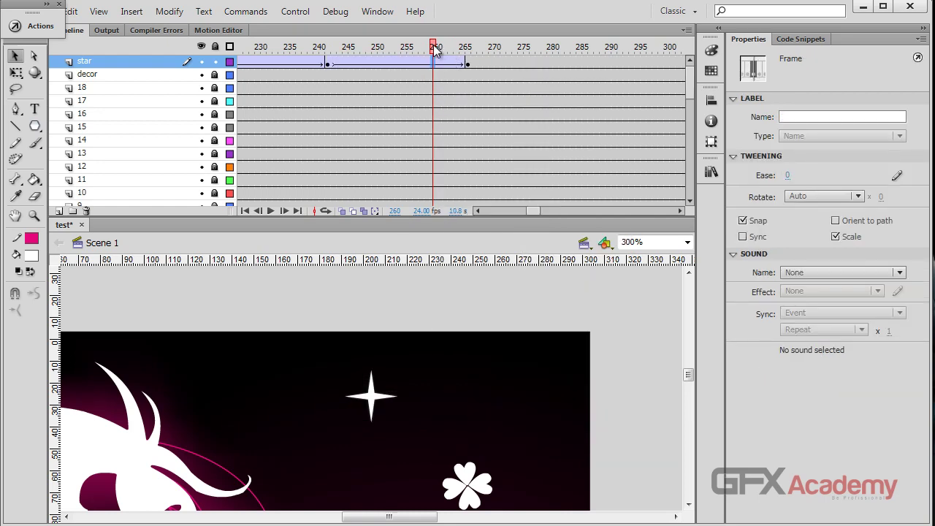
Step: At frame 266, apply an Alpha colour effect of 0% to the star
left_click_drag(436, 49, 467, 48)
left_click(379, 396)
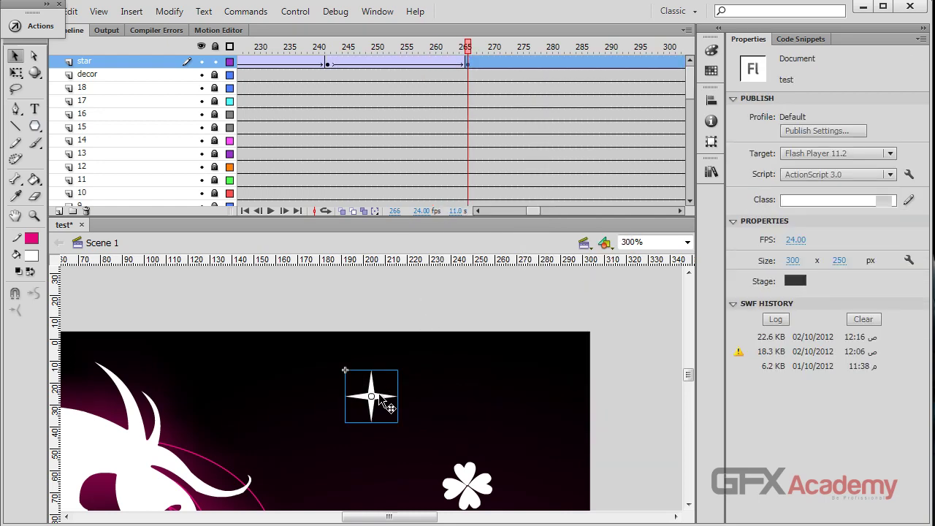
left_click(827, 204)
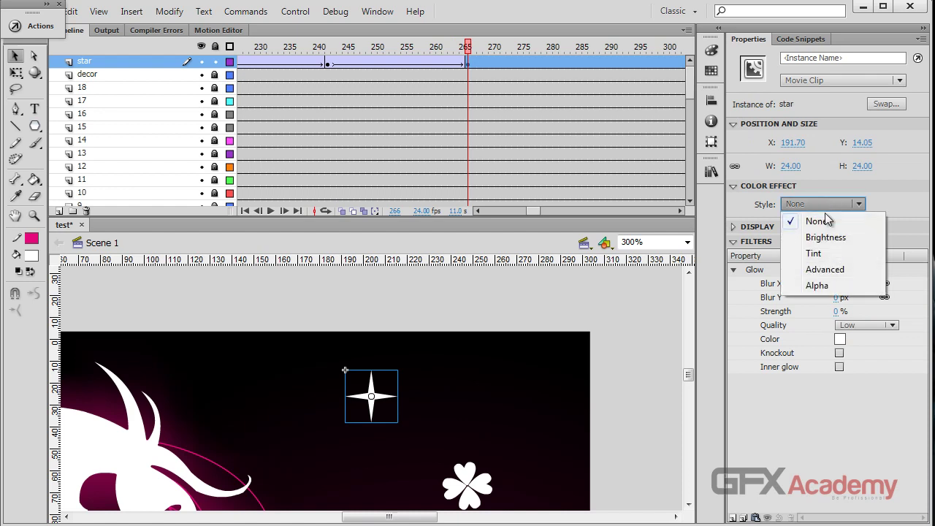
left_click(828, 286)
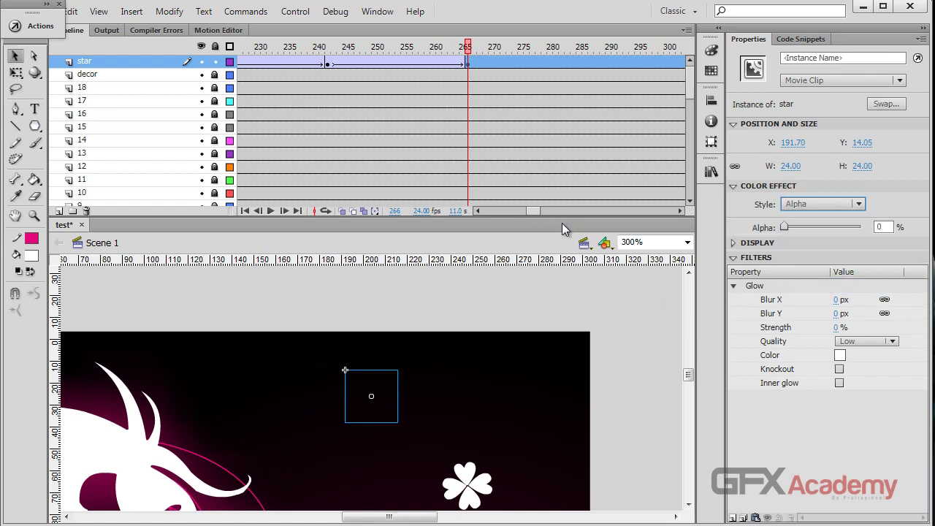
Step: Copy the star layer's keyframe from frame 218 onto frame 266 and remove the tween following frame 266
left_click_drag(546, 209, 533, 209)
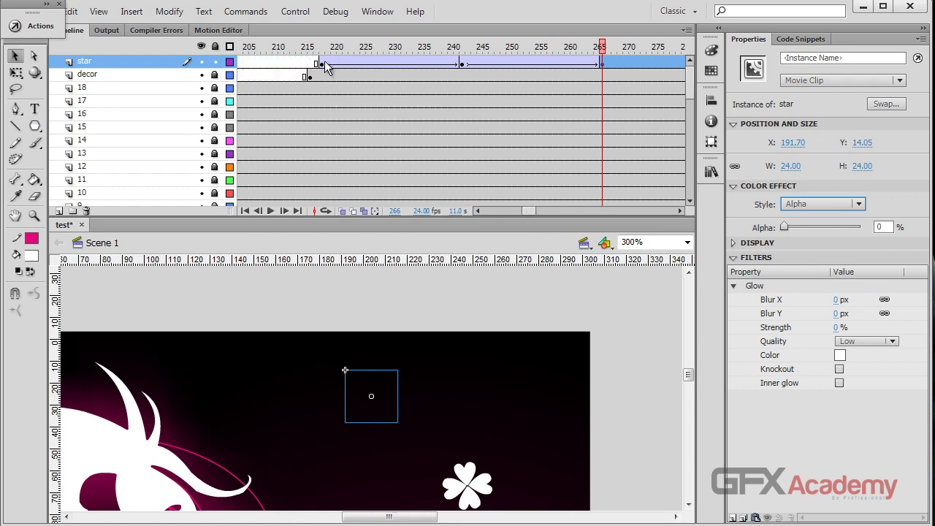
left_click(321, 64)
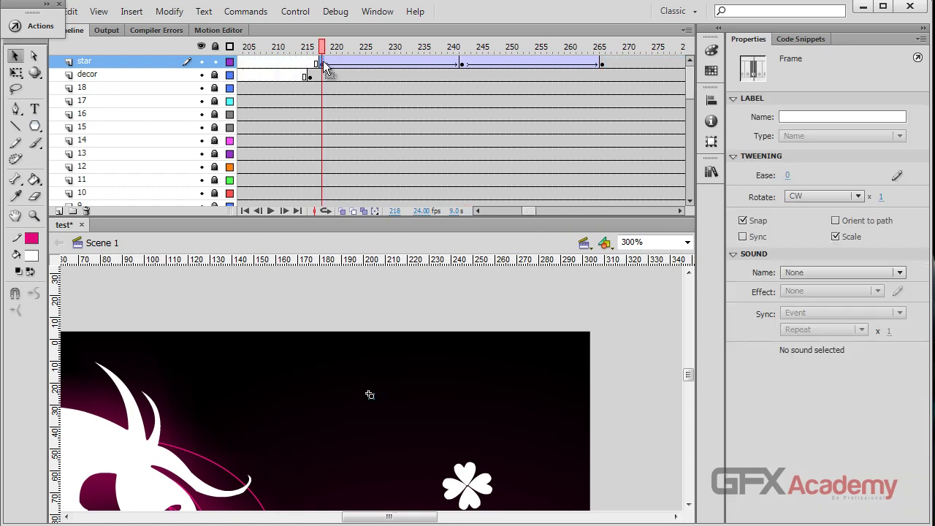
left_click(603, 64)
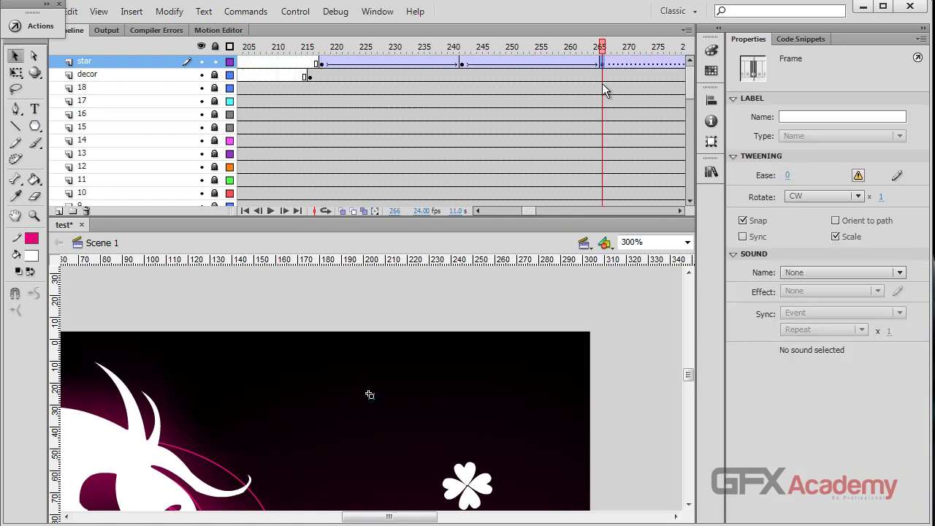
right_click(622, 63)
left_click(646, 71)
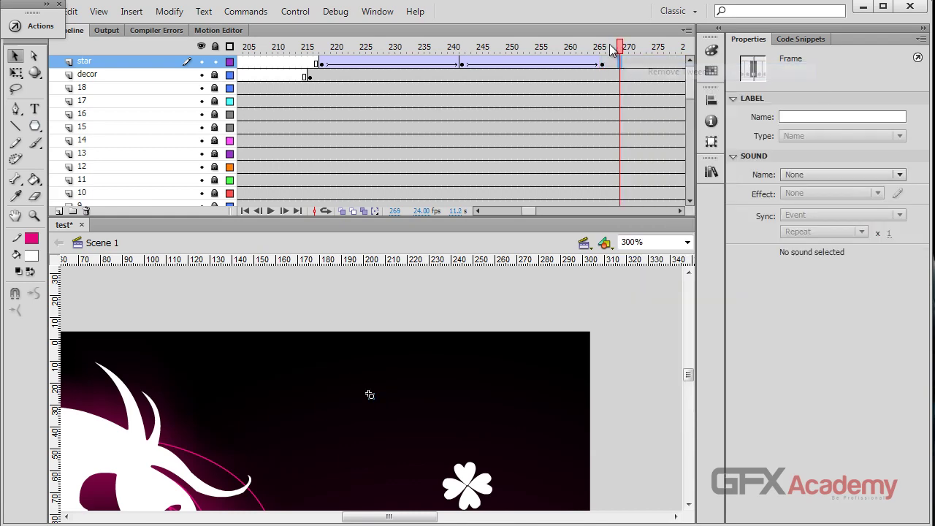
Step: Give the tween between frames 242 and 266 one clockwise rotation
left_click_drag(624, 48, 553, 59)
left_click(551, 63)
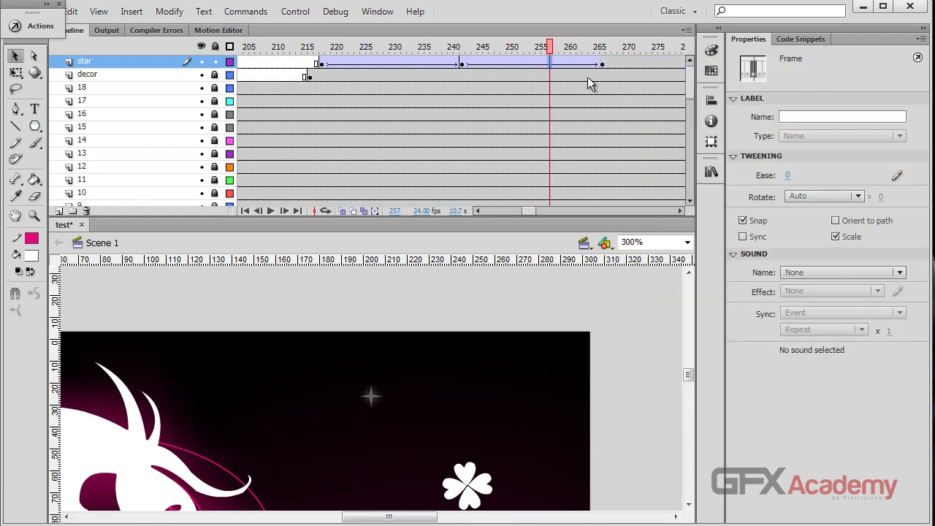
left_click(804, 197)
left_click(811, 246)
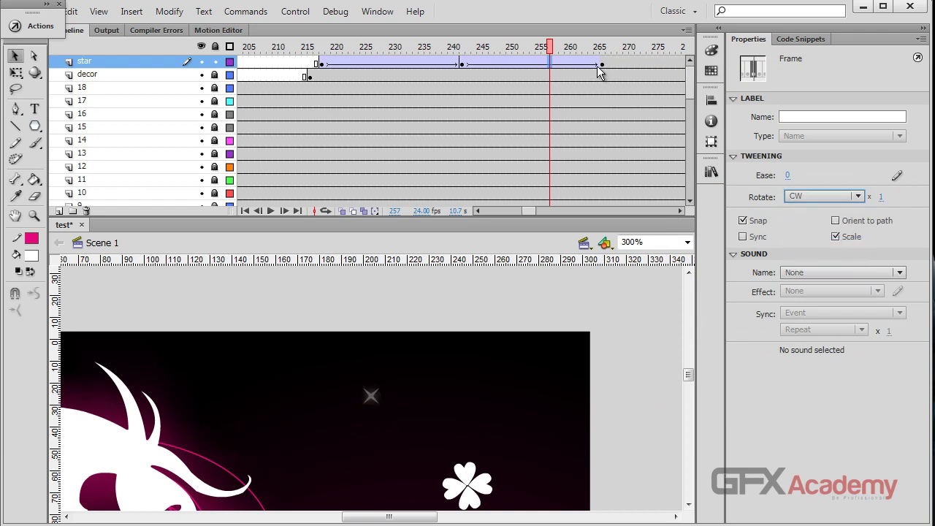
Step: Scrub through the star animation, save the file and preview the banner as a test movie
left_click_drag(554, 53, 372, 51)
key("ctrl+s")
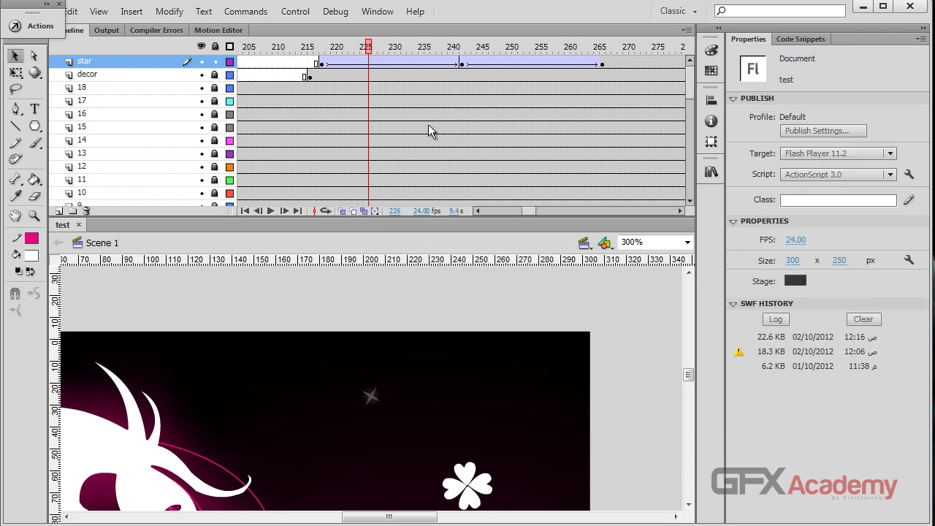
key("ctrl+Return")
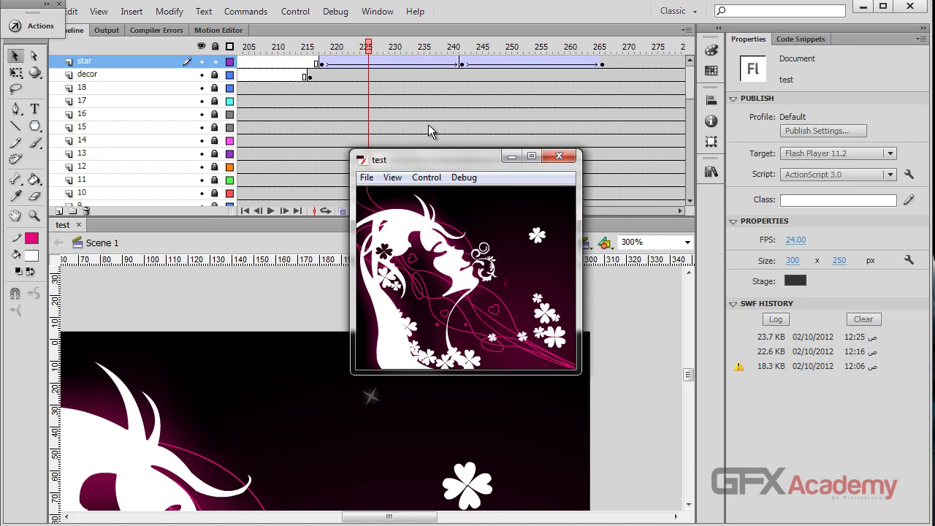
left_click(559, 156)
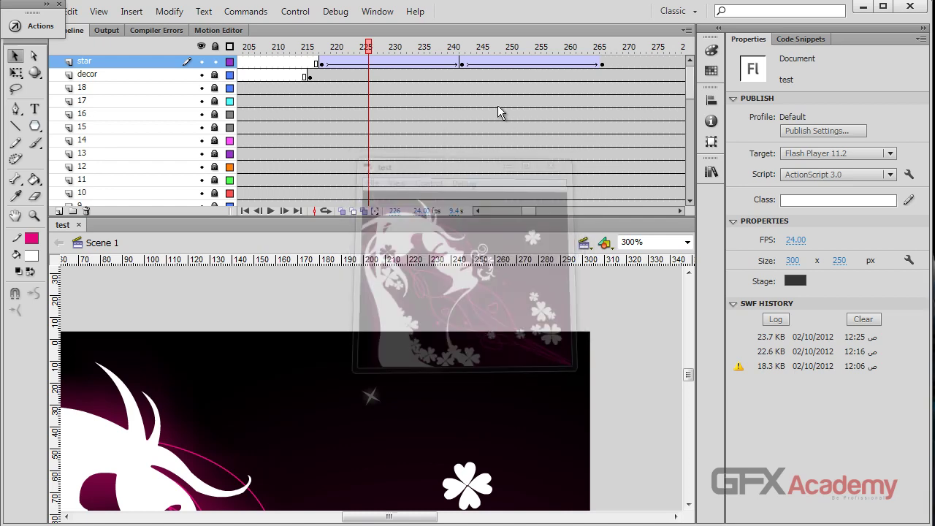
Step: Shorten the star animation by moving its middle keyframe to frame 237 and its last keyframe to frame 256
left_click(461, 65)
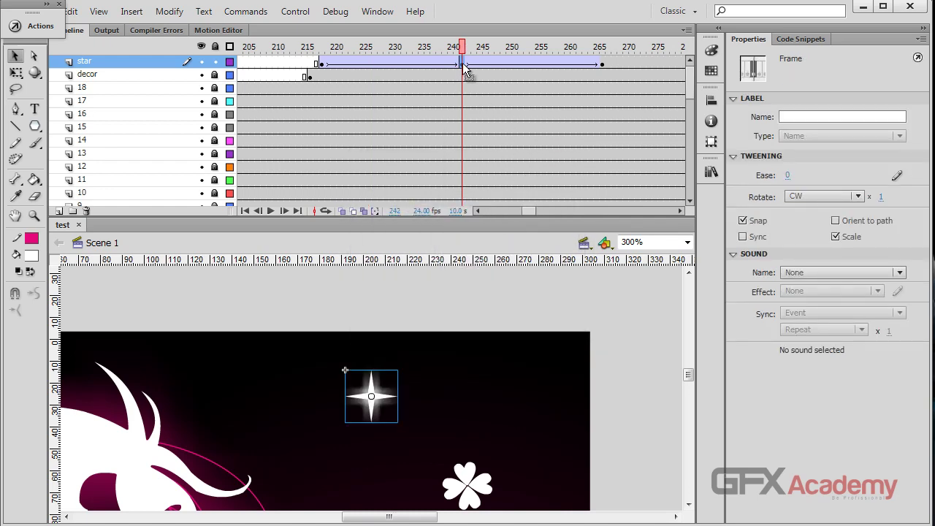
left_click_drag(465, 66, 435, 66)
left_click(602, 65)
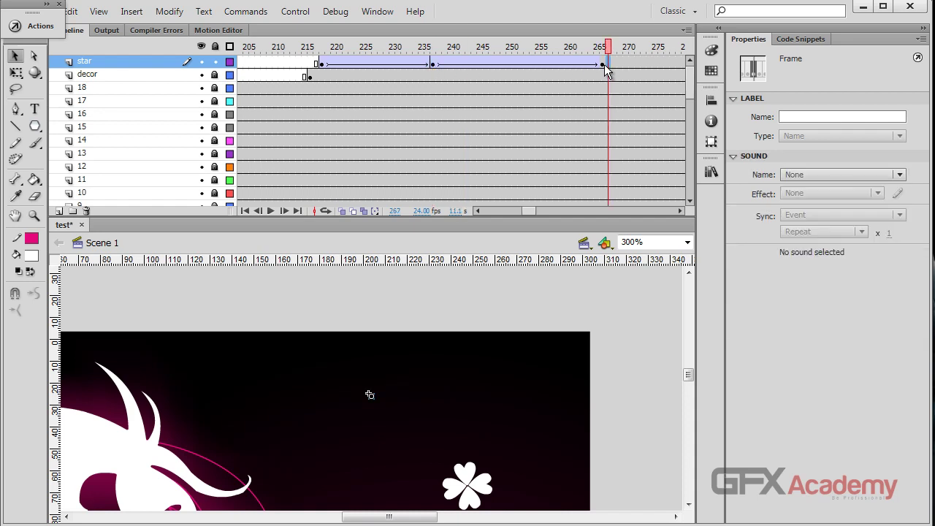
left_click_drag(603, 66, 543, 65)
left_click_drag(365, 47, 444, 51)
left_click(543, 64)
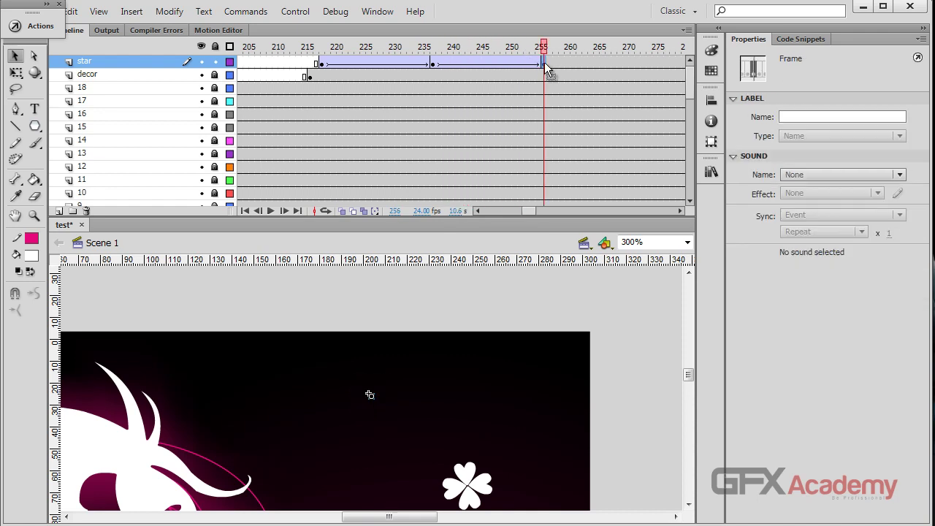
Step: Move the star layer's last keyframe to frame 265 and duplicate its frame 237 keyframe at frame 246
left_click_drag(545, 65, 596, 66)
left_click(432, 65)
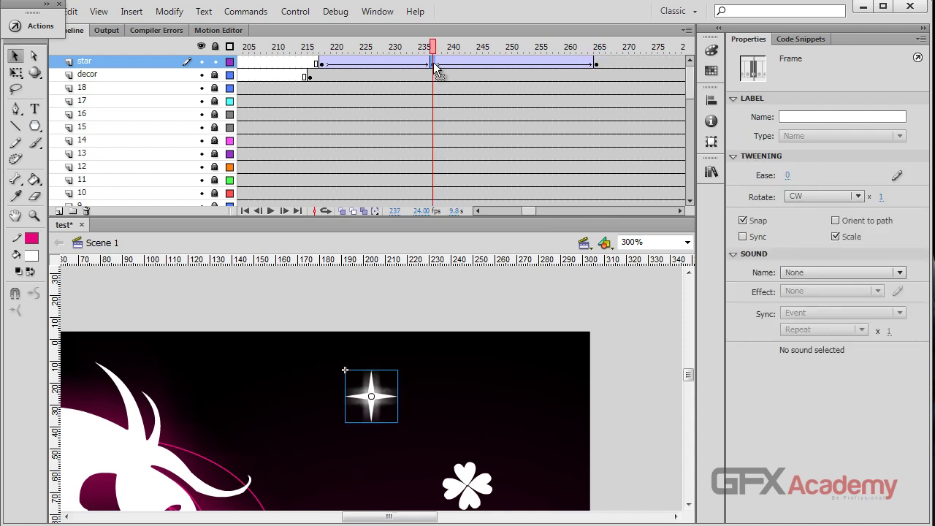
left_click_drag(434, 63, 599, 69)
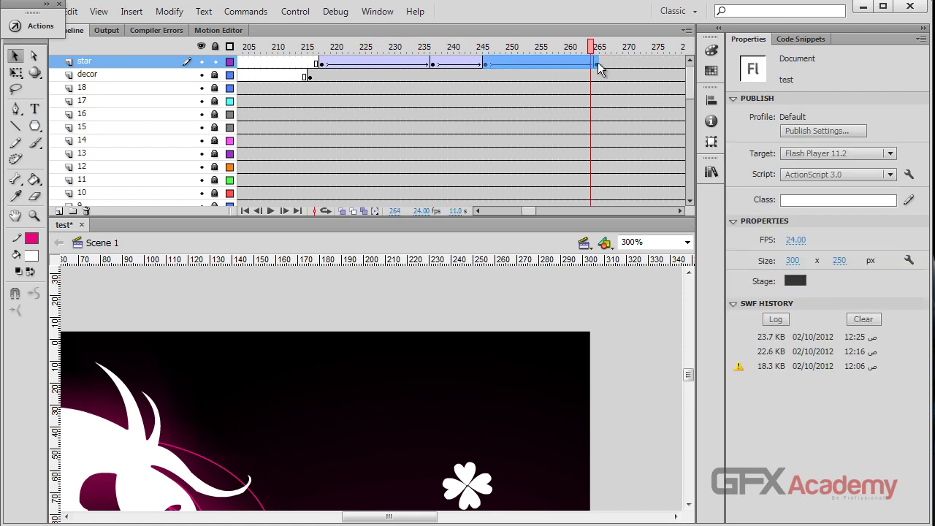
Step: Shift the star's last tween span to frames 253–272, scrub through it and preview the banner as a test movie
left_click_drag(494, 67, 575, 46)
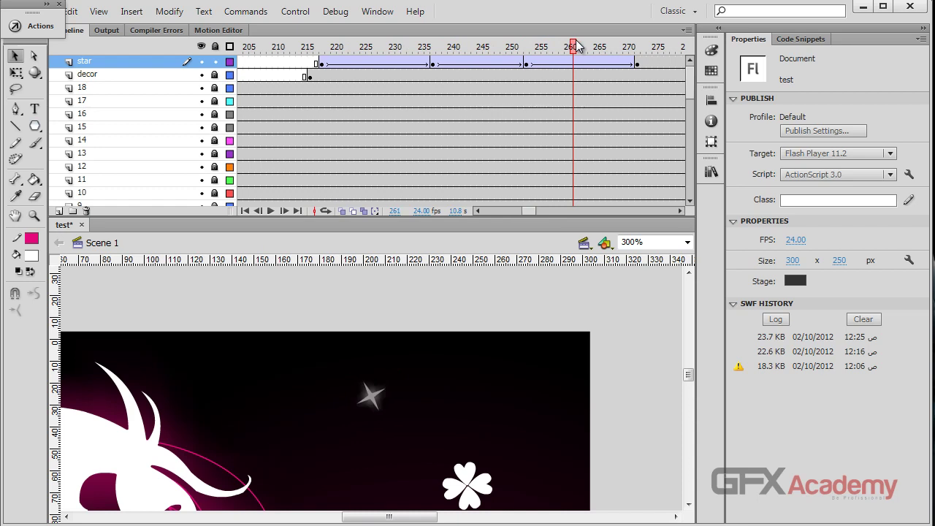
key("ctrl+Return")
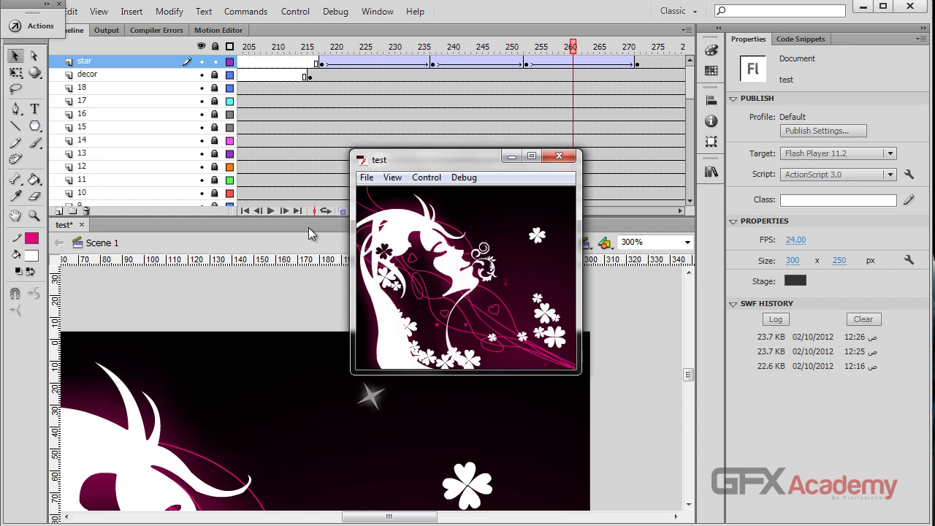
left_click(559, 156)
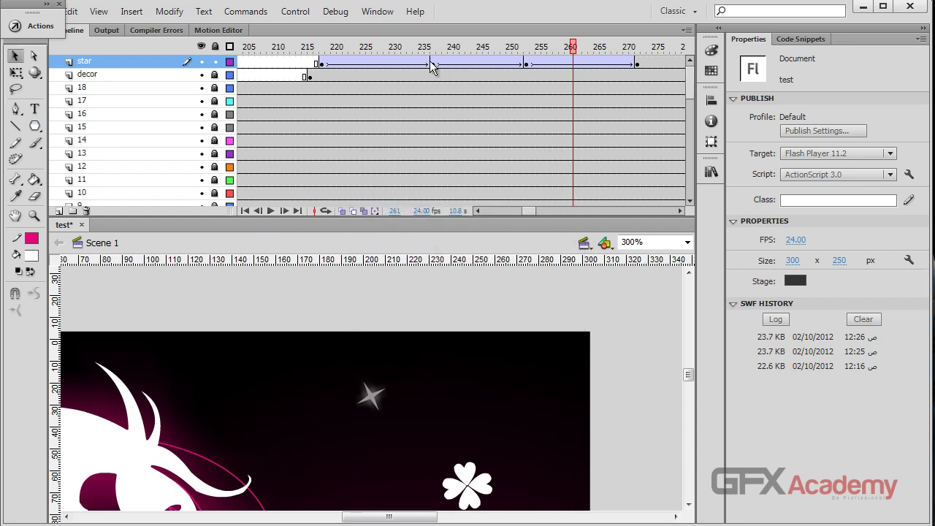
Step: Shift the star's last tween span to frames 256–275 and scrub through the animation
left_click_drag(527, 66, 638, 67)
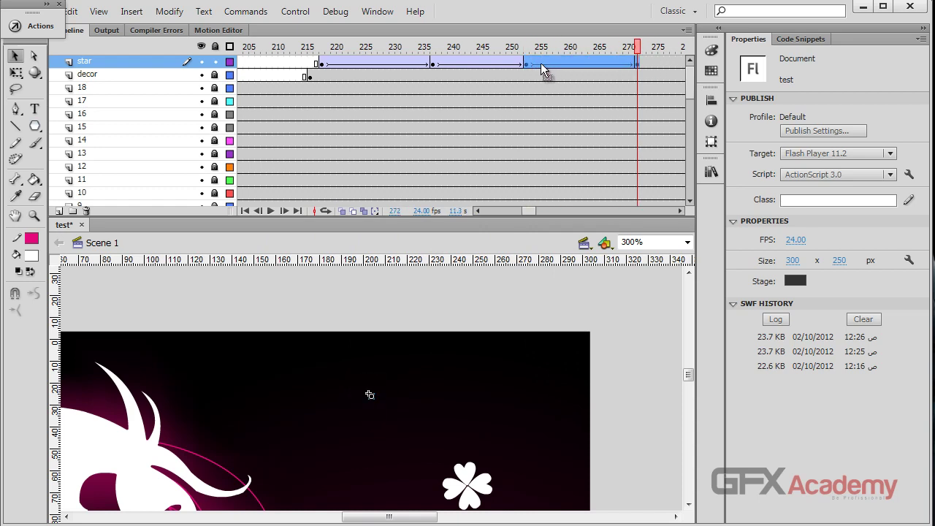
mouse_move(547, 69)
left_mouse_down()
mouse_move(559, 69)
mouse_move(554, 82)
left_mouse_up()
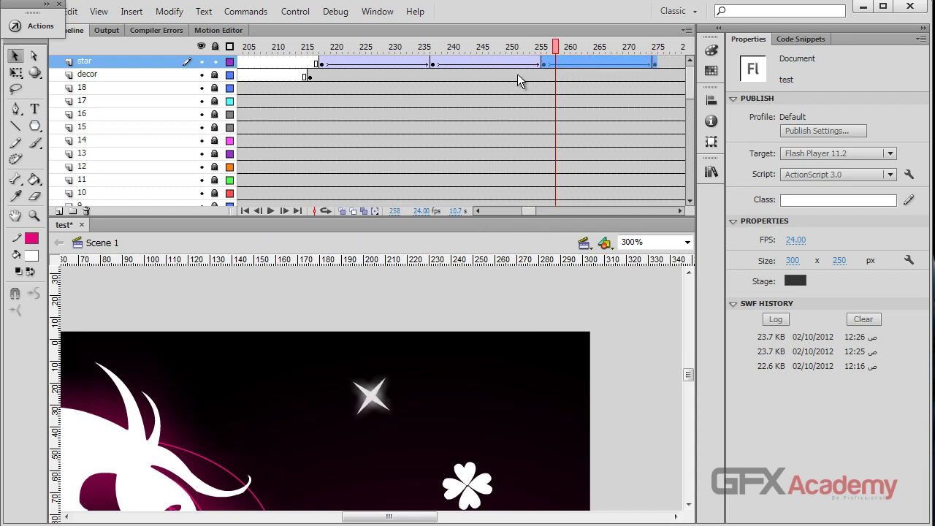
left_click_drag(532, 49, 473, 50)
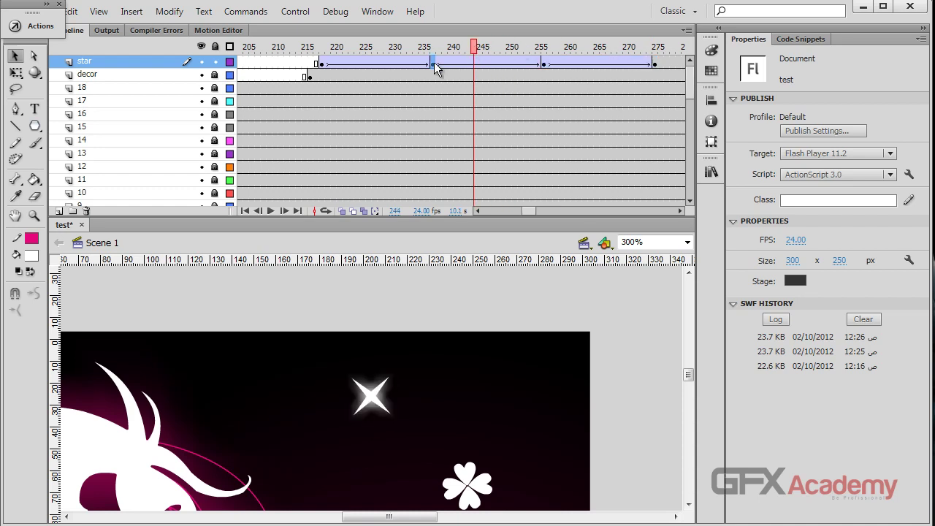
Step: Scale the star at the frame 237 keyframe down proportionally around its centre to about 11.3 px wide and high
left_click(434, 65)
left_click(379, 395)
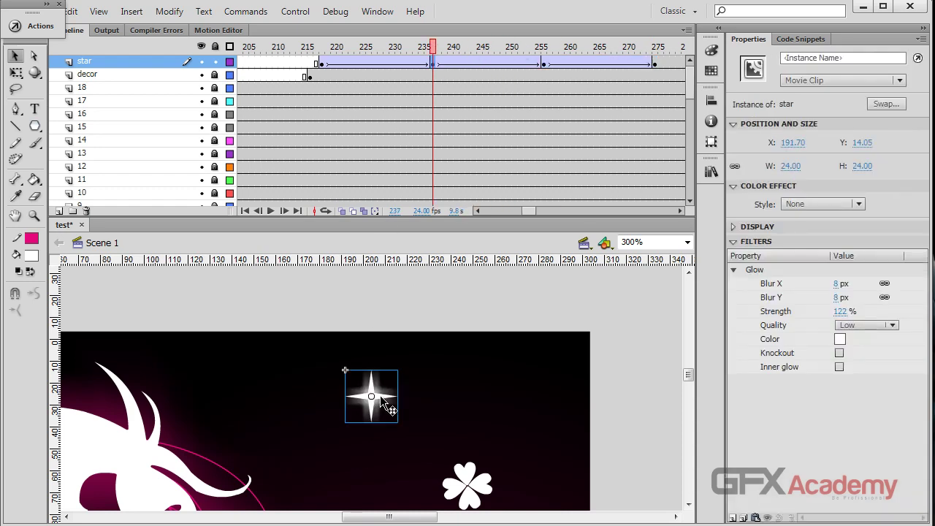
key("q")
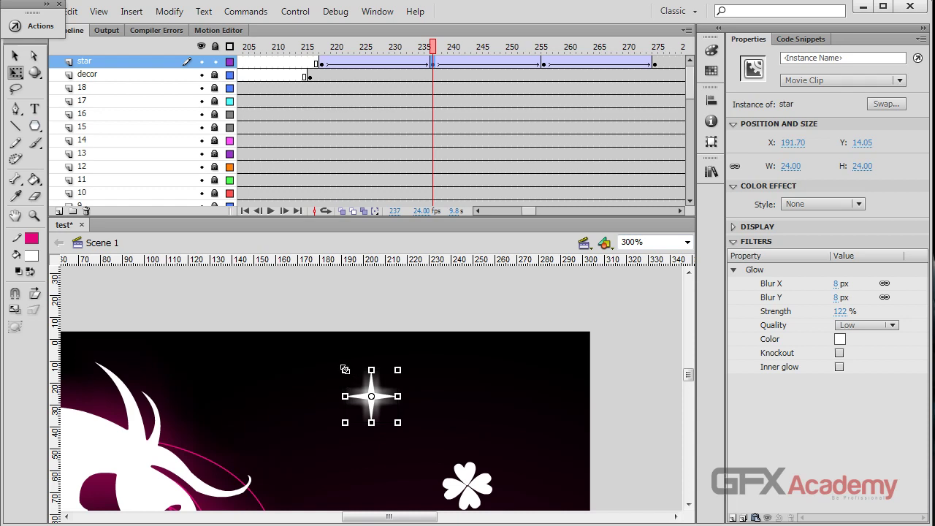
left_click_drag(345, 369, 359, 376)
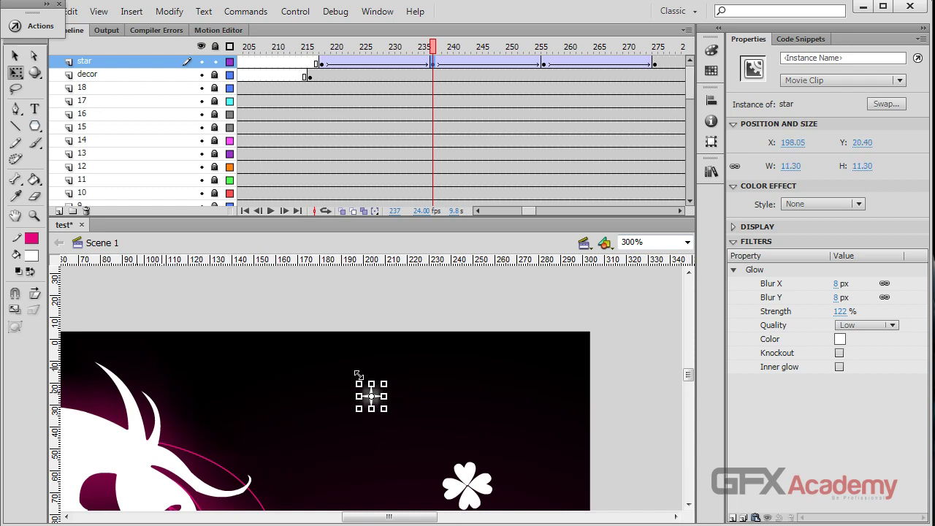
left_click(794, 167)
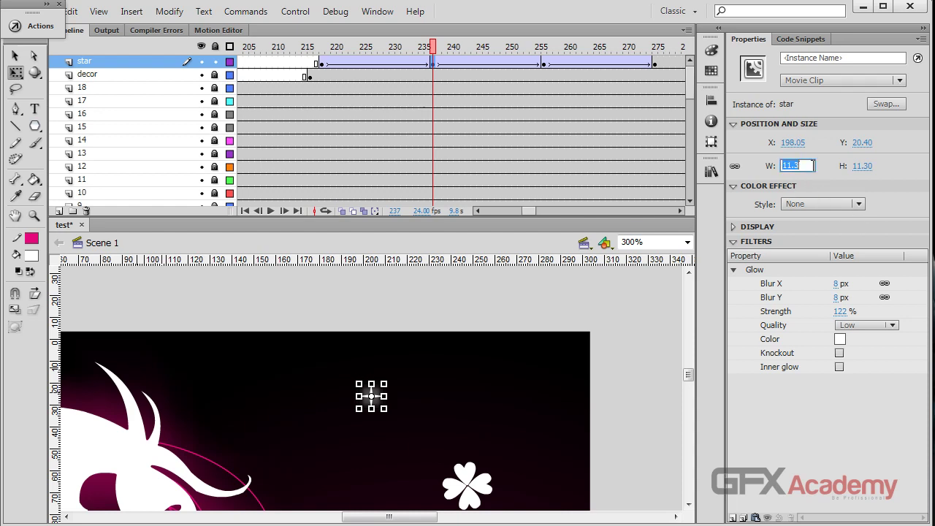
Step: Scale the star at the frame 256 keyframe proportionally around its centre to 11.30 px wide and high
left_click(545, 64)
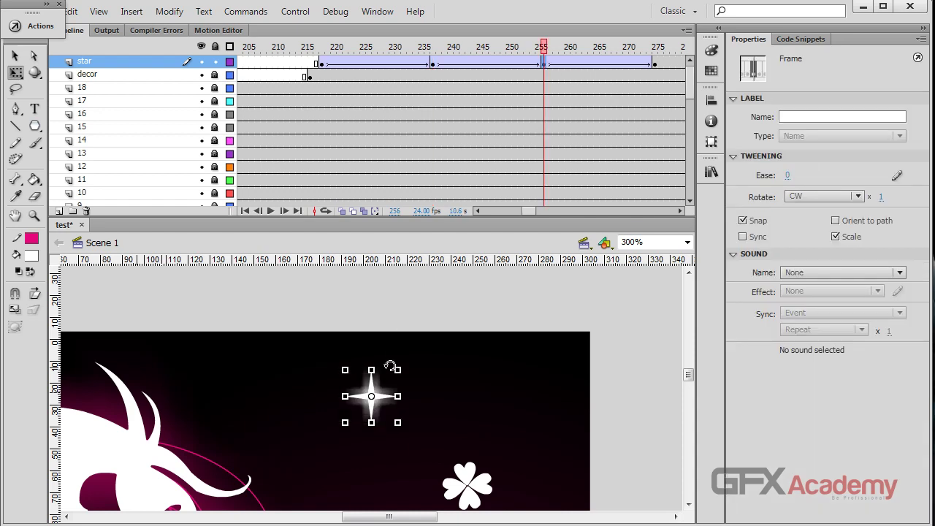
left_click(394, 399)
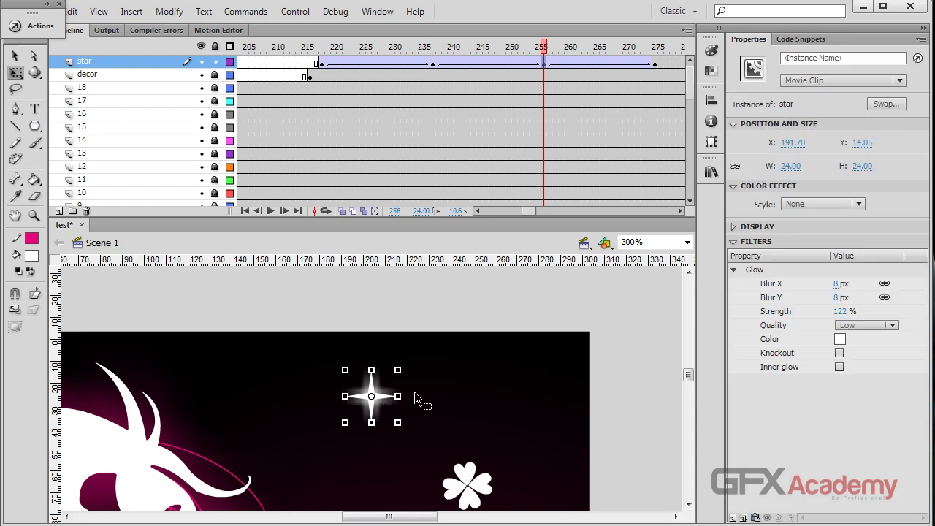
left_click(791, 166)
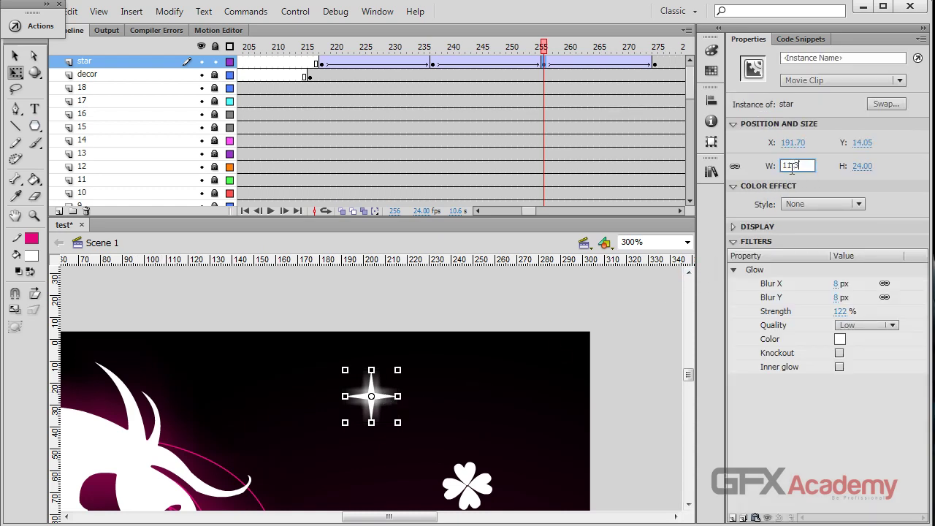
key("Return")
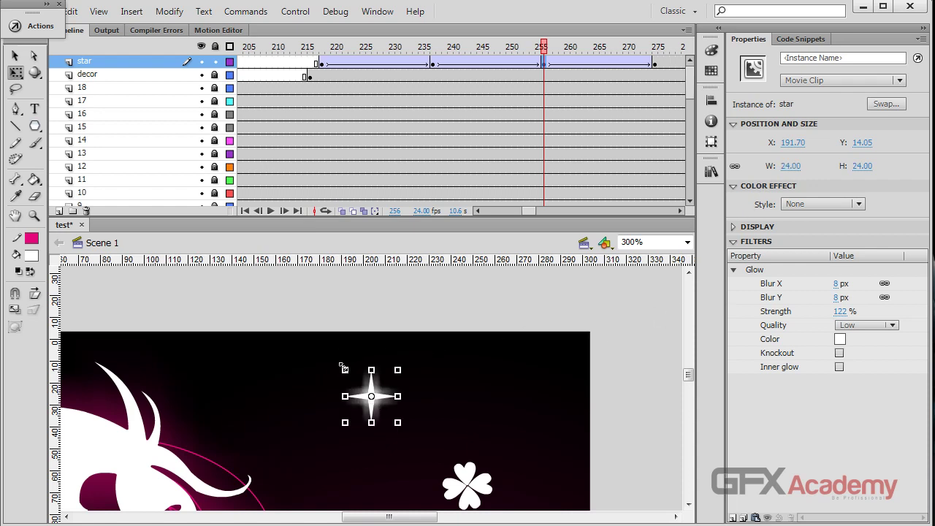
left_click_drag(345, 369, 359, 376)
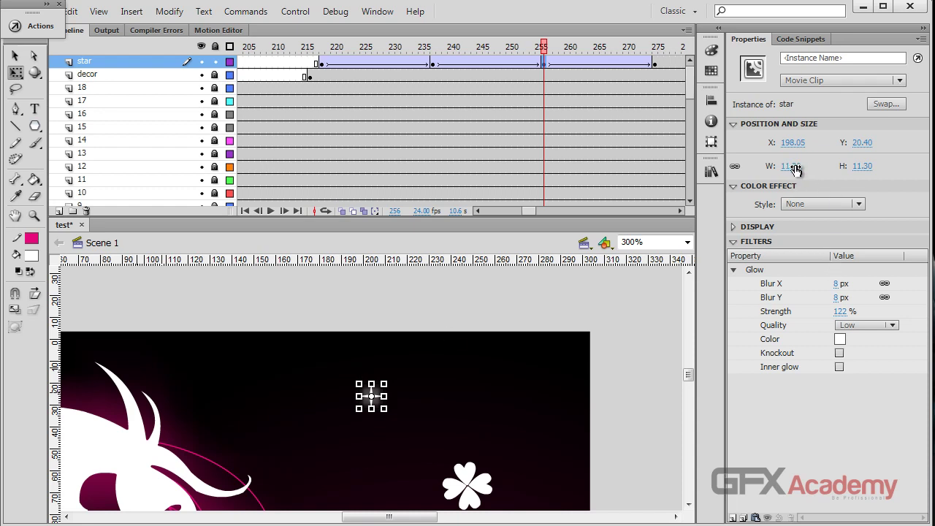
Step: Save the file, preview the banner as a test movie and scrub back through the star animation
key("ctrl+s")
key("ctrl+Return")
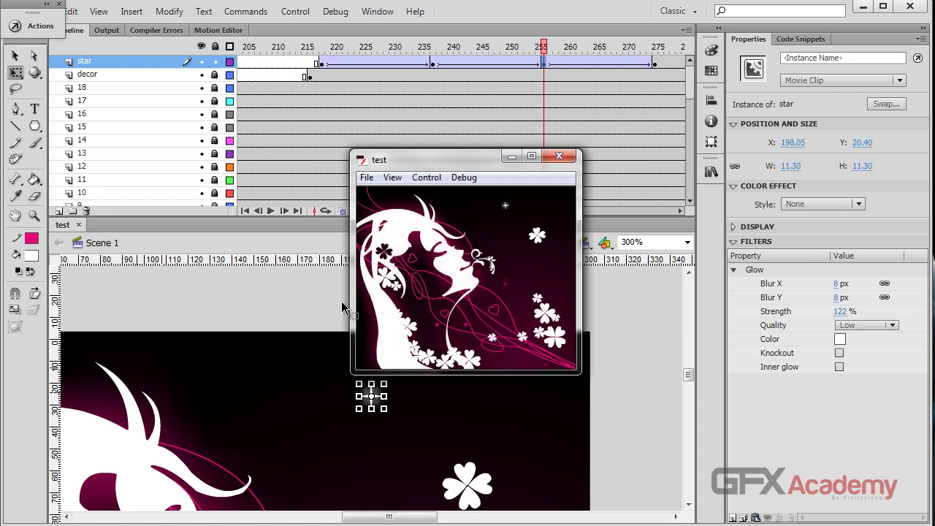
left_click(559, 155)
left_click_drag(538, 49, 462, 49)
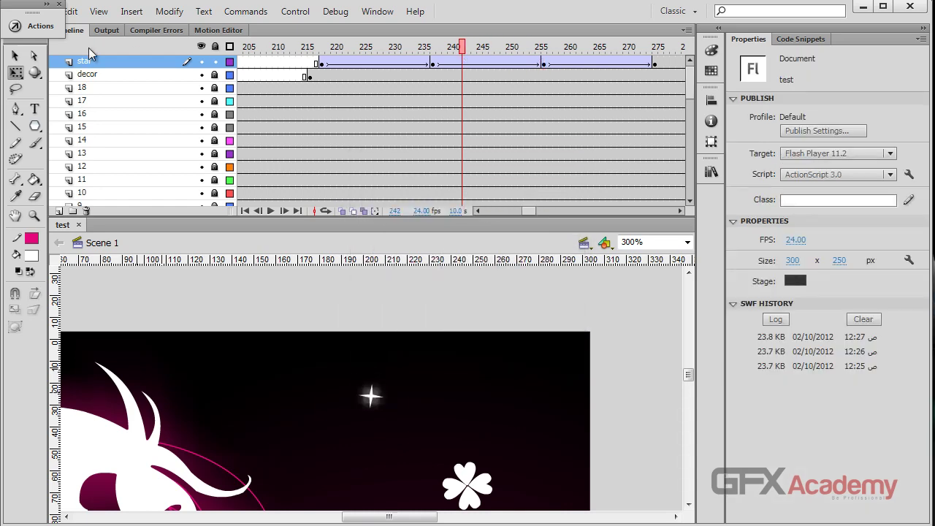
Step: Copy all of the star layer's animation frames from 218 to 275
left_click(14, 56)
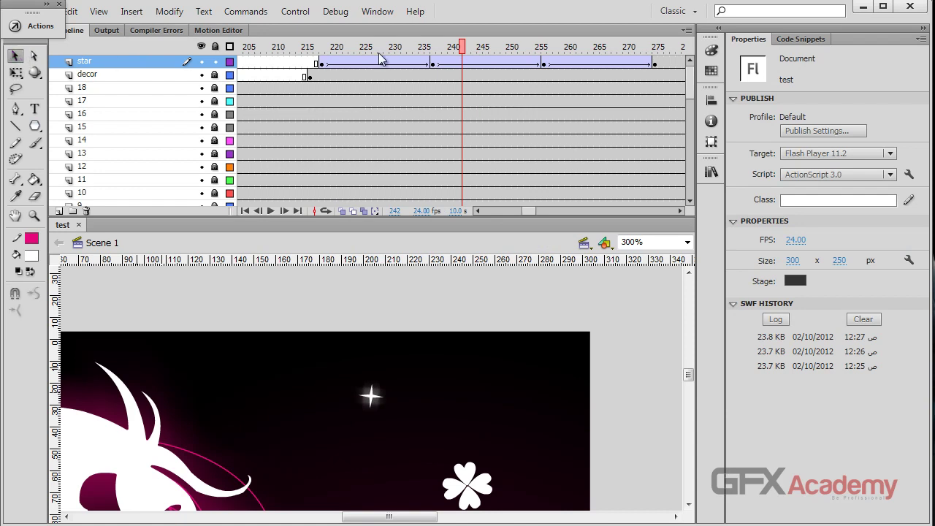
left_click_drag(392, 53, 654, 65)
right_click(599, 71)
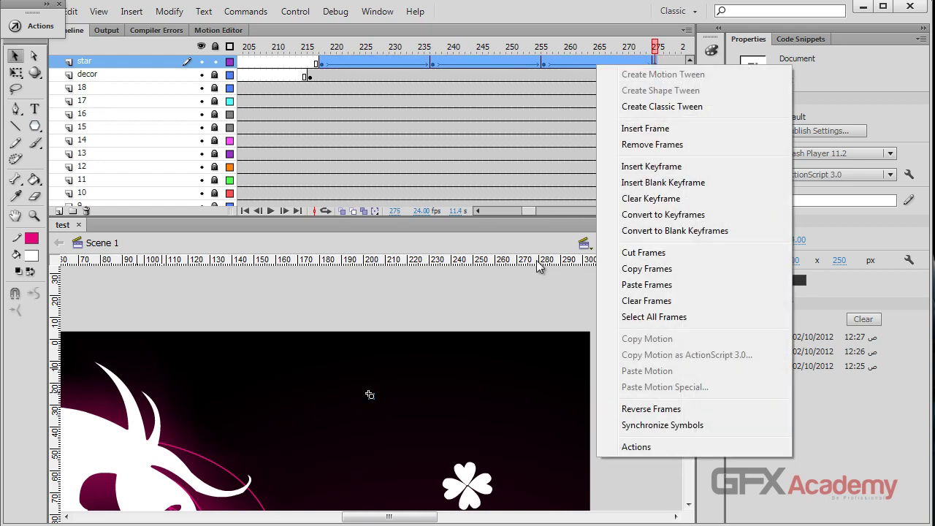
left_click(663, 270)
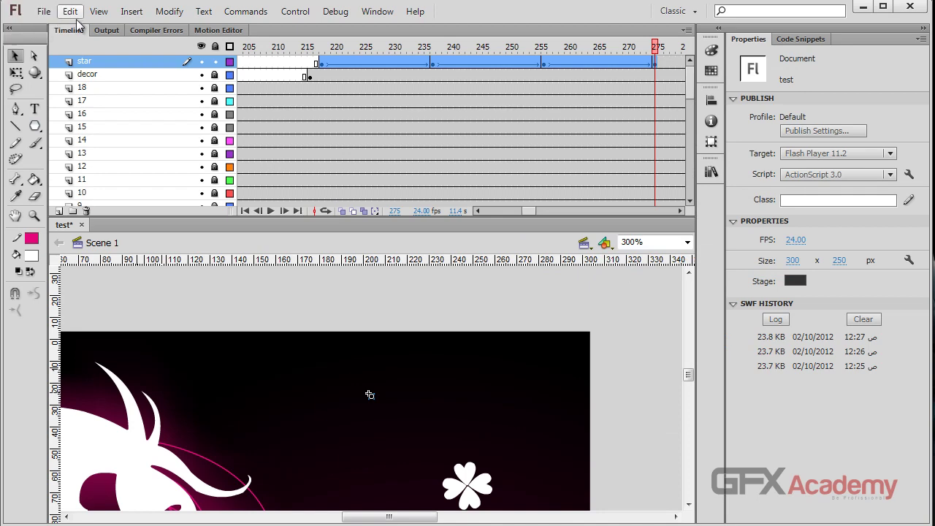
Step: Create a new movie clip symbol named Star animation and paste the copied frames at its first frame
left_click(131, 11)
left_click(157, 28)
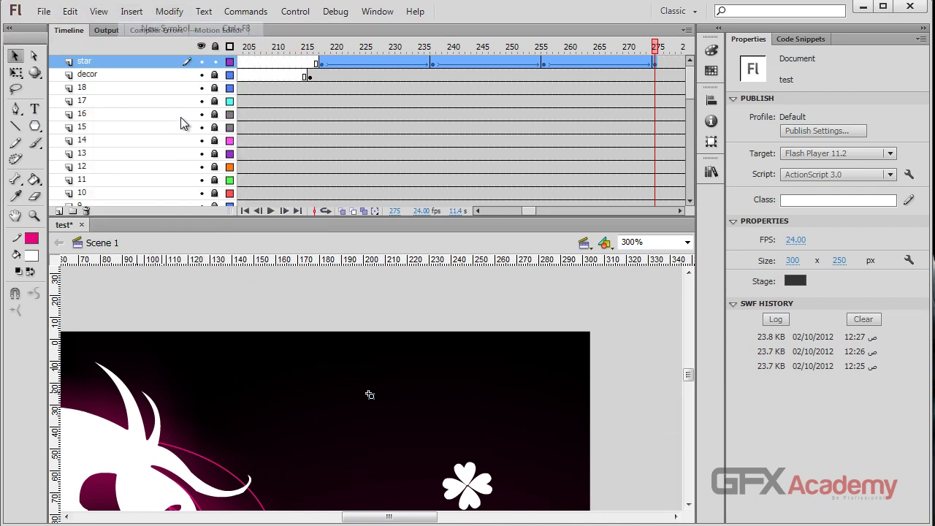
type("Star animation")
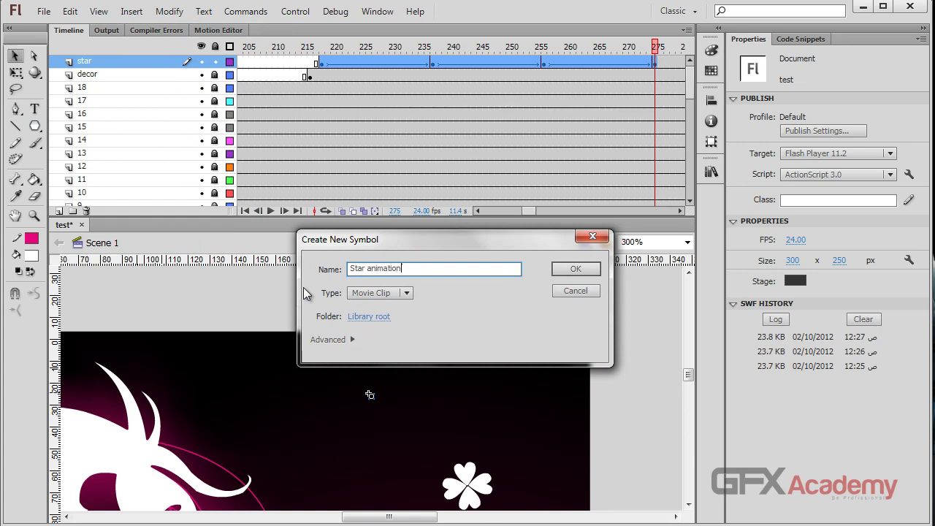
key("Return")
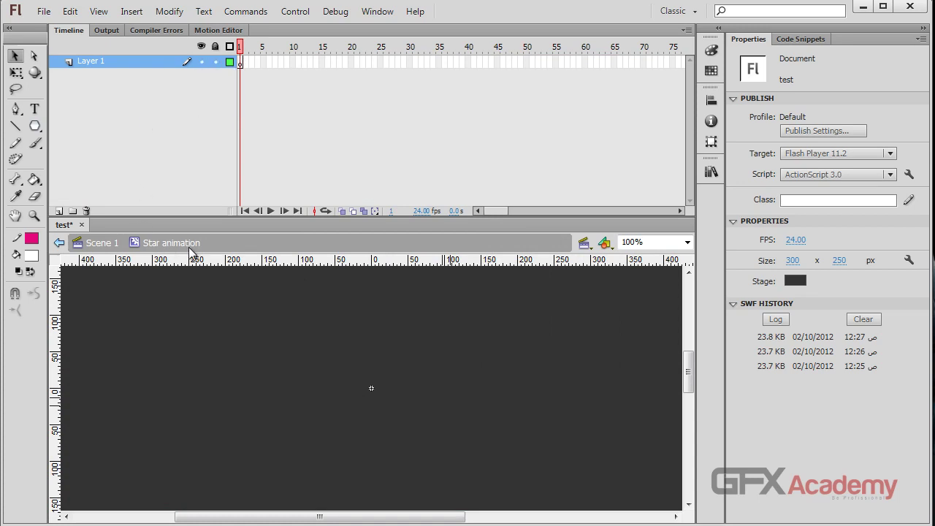
right_click(240, 62)
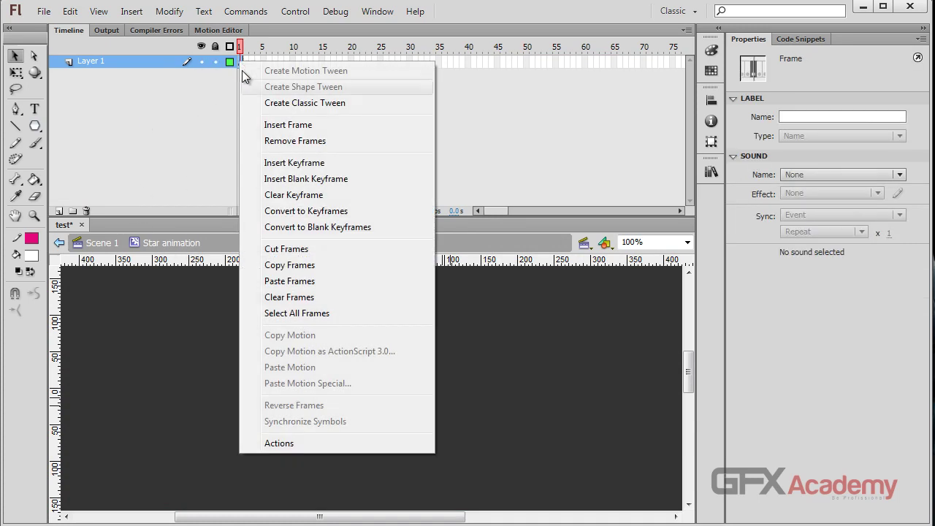
left_click(303, 279)
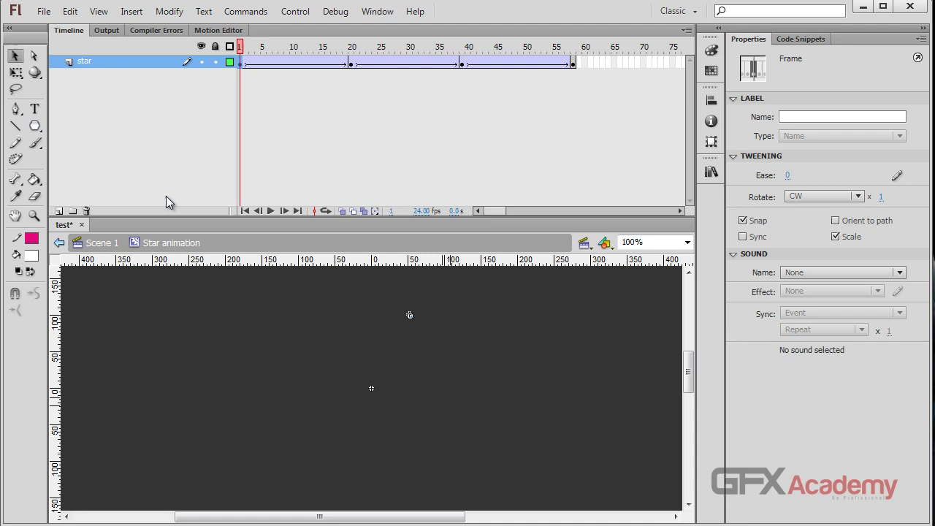
Step: Return to Scene 1 and delete the star layer from the main timeline
left_click(102, 243)
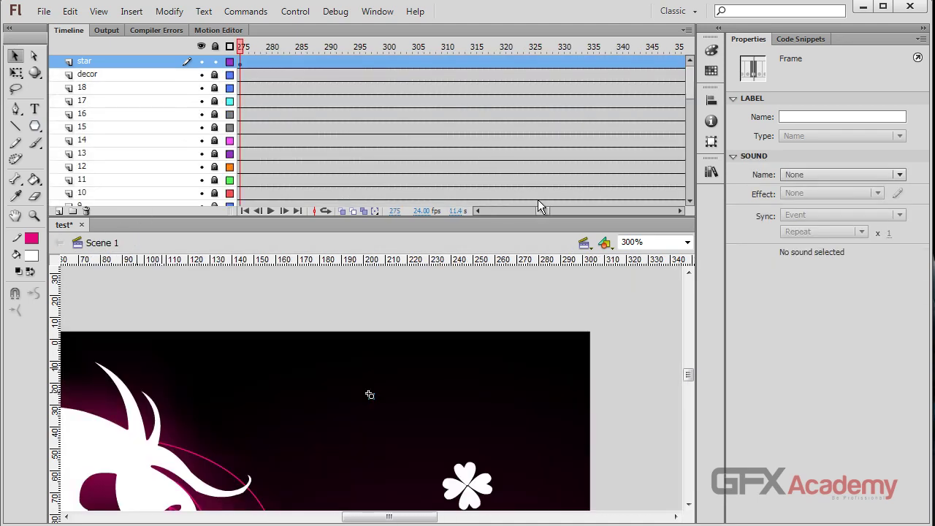
left_click_drag(541, 208, 528, 208)
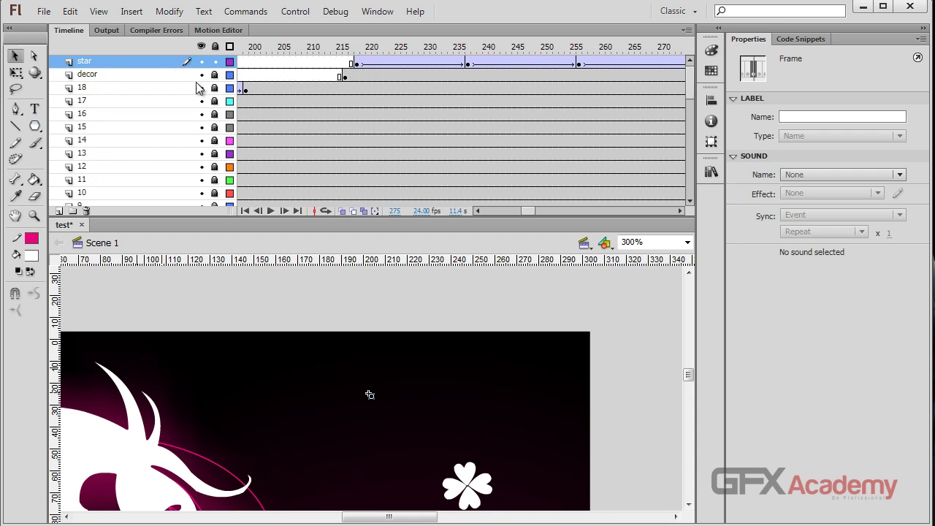
left_click(86, 210)
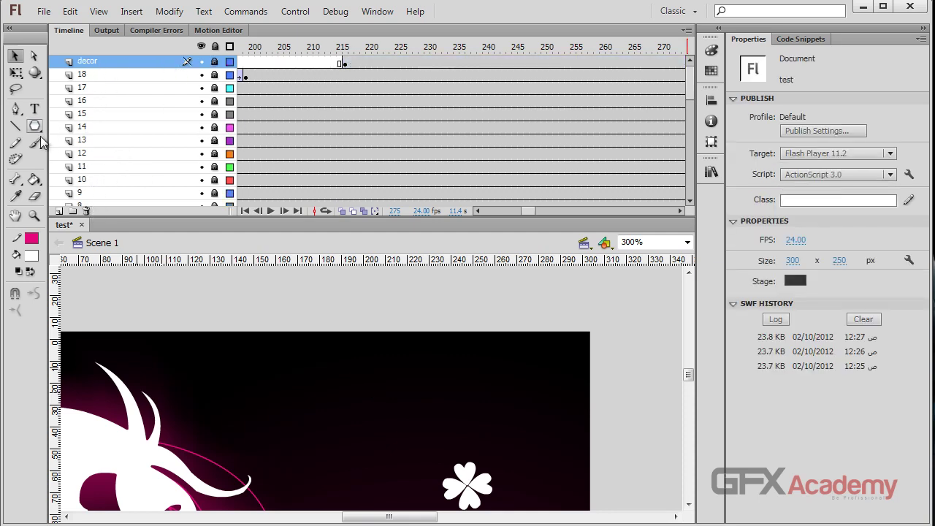
Step: Add a new layer above the decor layer and name it star 1
left_click(59, 211)
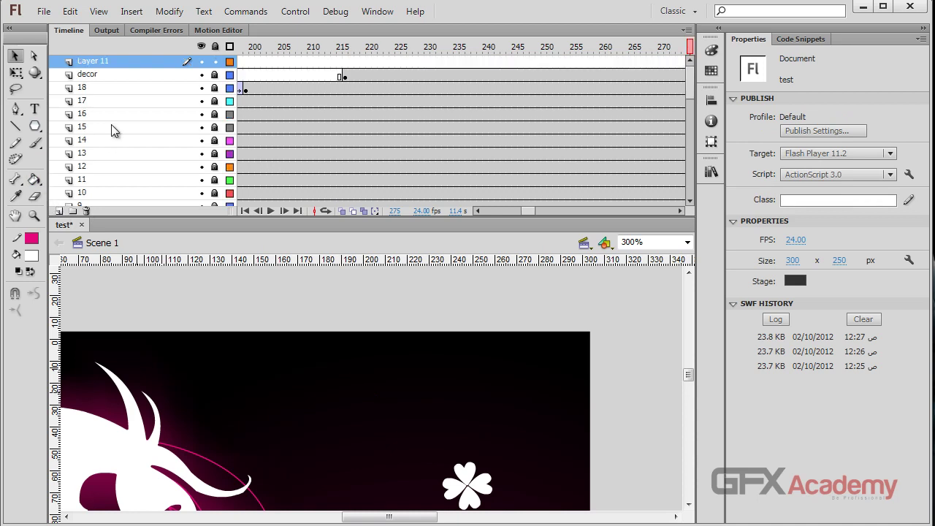
double_click(114, 62)
type("st")
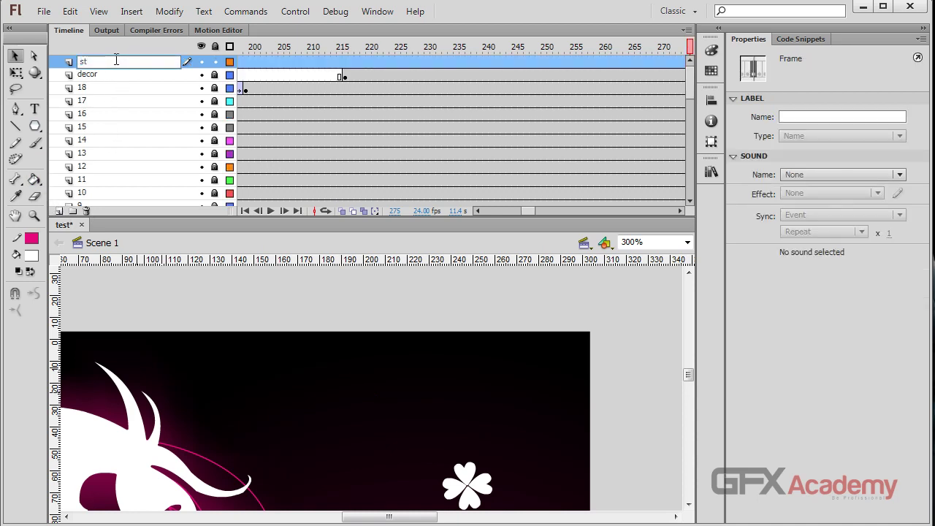
type("ar 1")
key("Return")
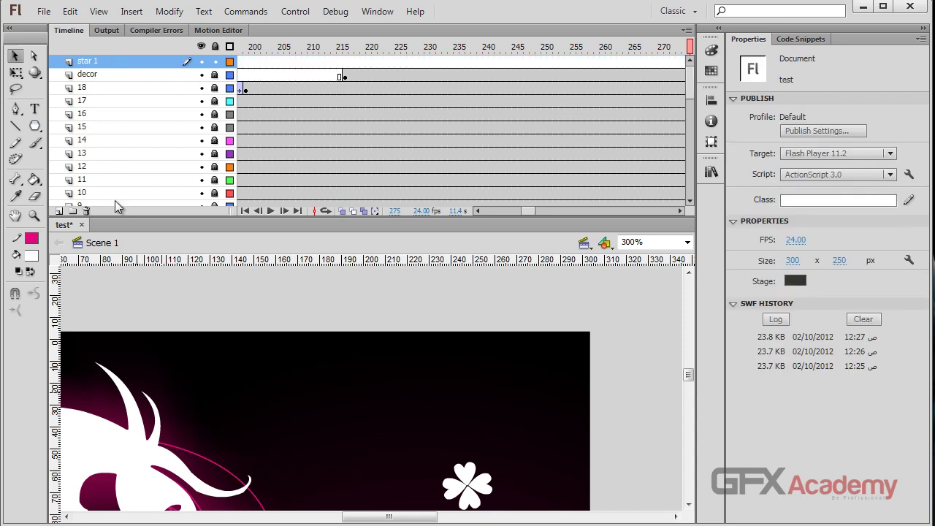
Step: Add another layer above star 1 and name it star 2
left_click(59, 210)
left_click(111, 66)
double_click(111, 64)
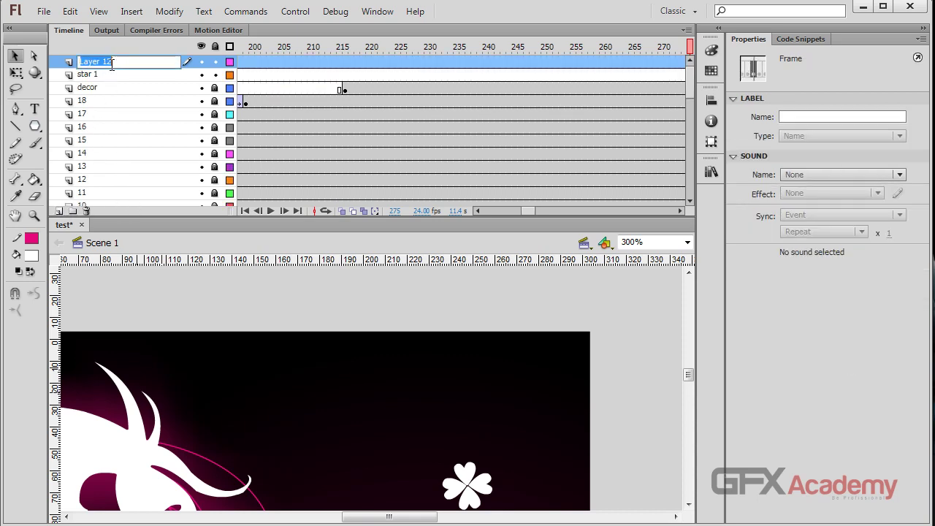
type("star 2")
key("Return")
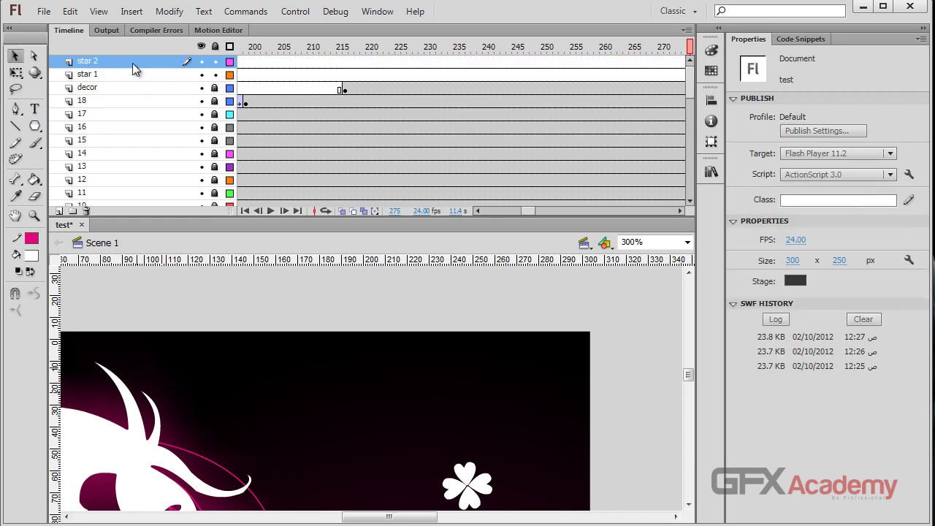
Step: Insert a blank keyframe at frame 220 of the star 1 layer and place a Star animation instance in the banner's dark area
left_click(368, 76)
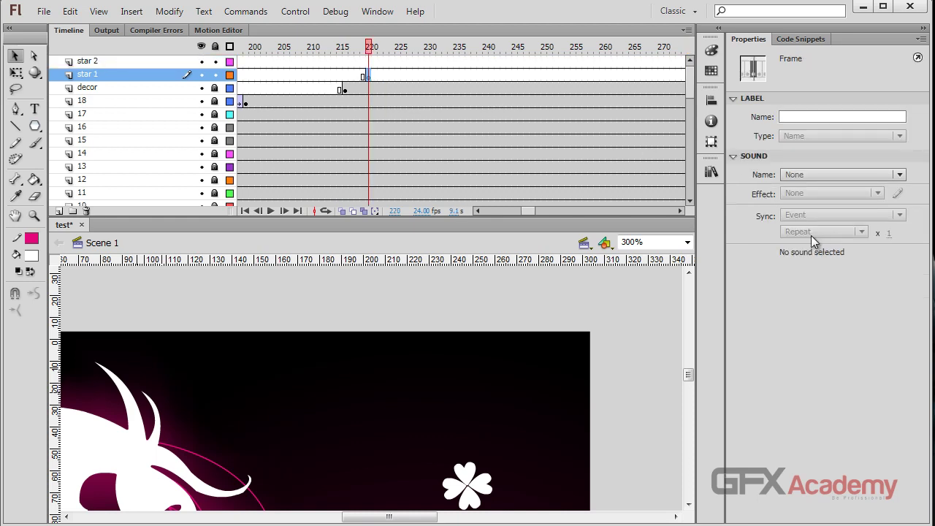
left_click(710, 171)
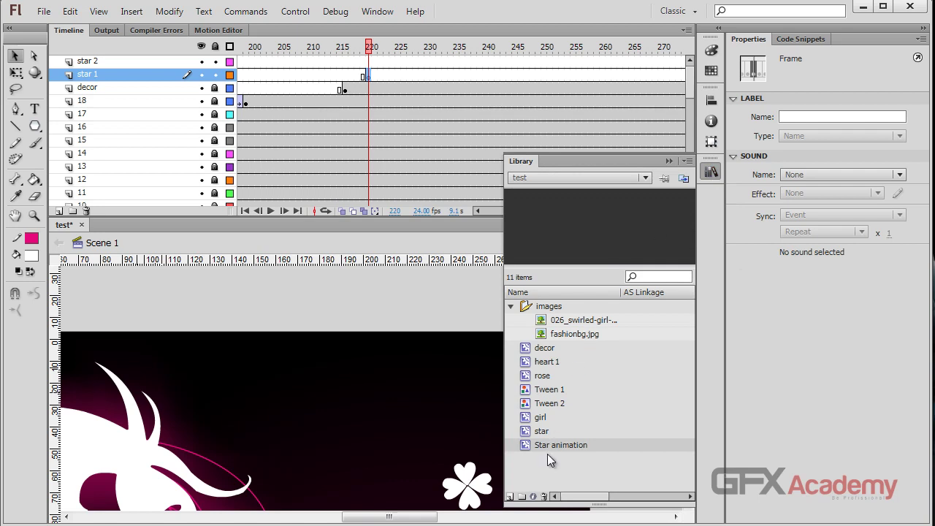
left_click_drag(522, 449, 414, 433)
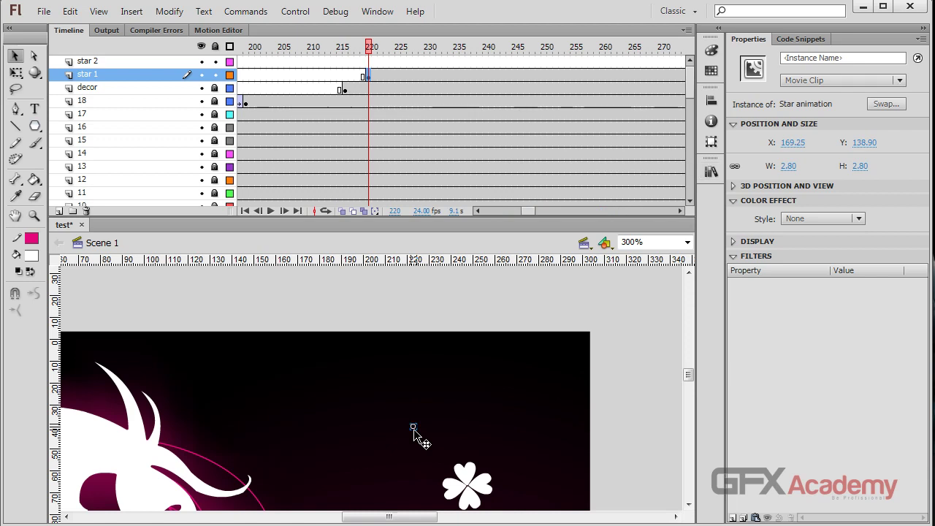
Step: Insert a blank keyframe at frame 233 of the star 2 layer and place a Star animation instance at the girl's upper lip
left_click(444, 64)
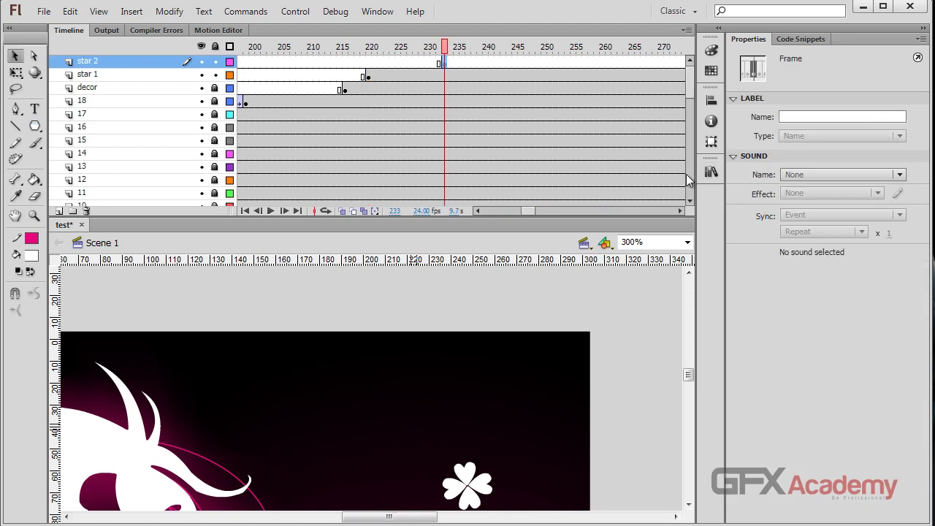
left_click(711, 171)
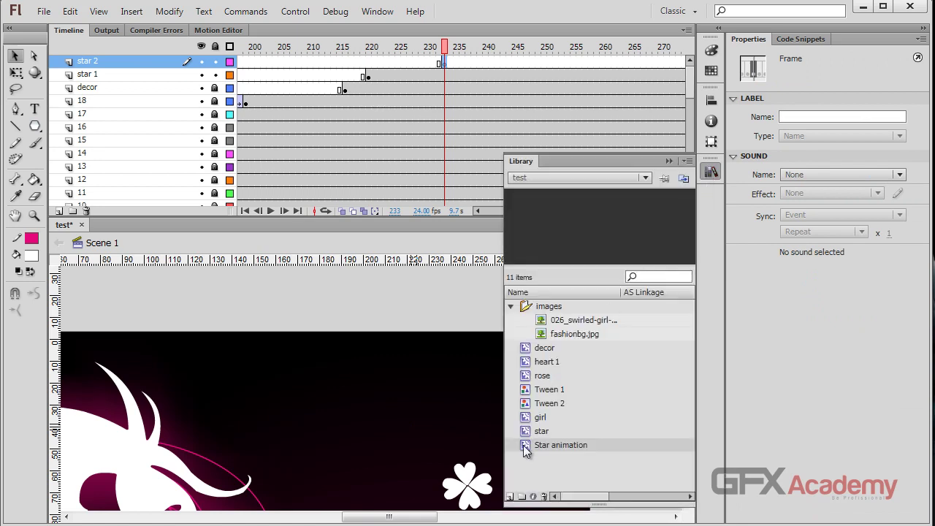
left_click_drag(523, 444, 319, 449)
scroll(300, 398, "down", 4)
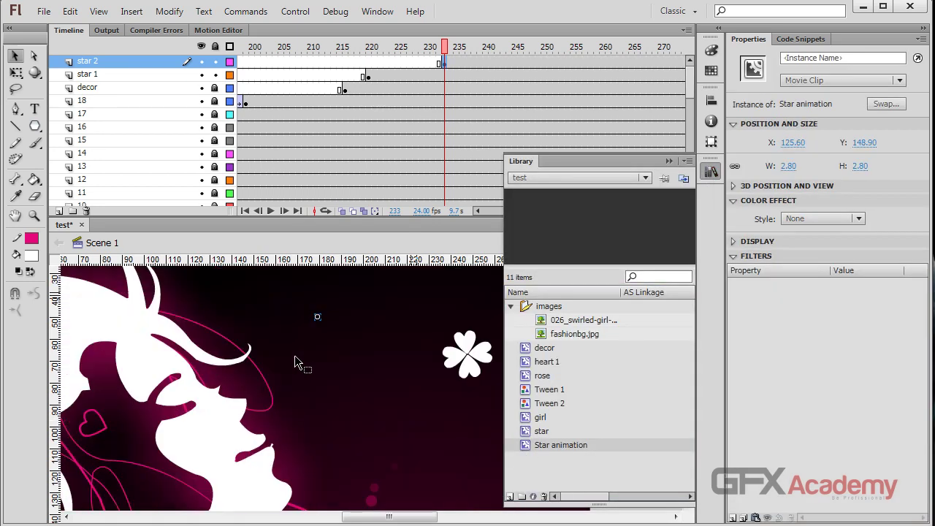
left_click_drag(317, 318, 147, 293)
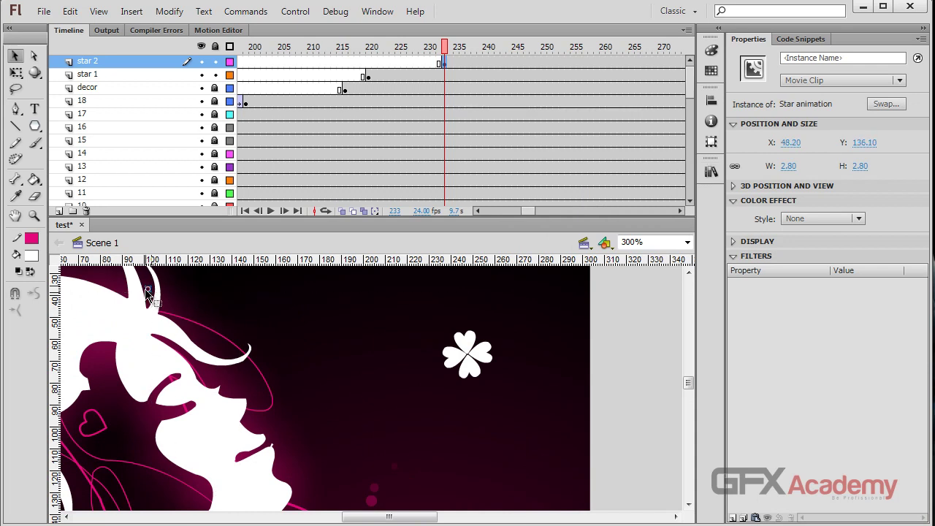
scroll(267, 363, "up", 3)
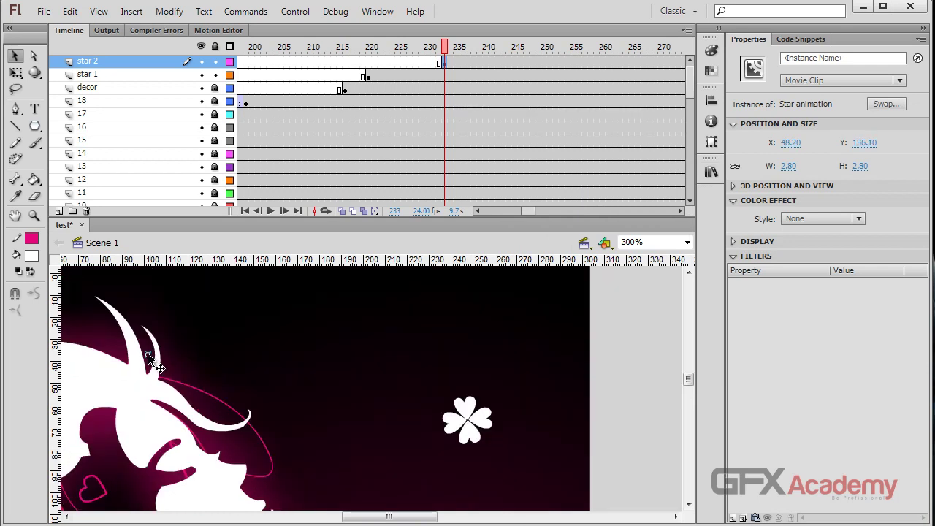
left_click_drag(147, 353, 256, 501)
scroll(286, 476, "down", 3)
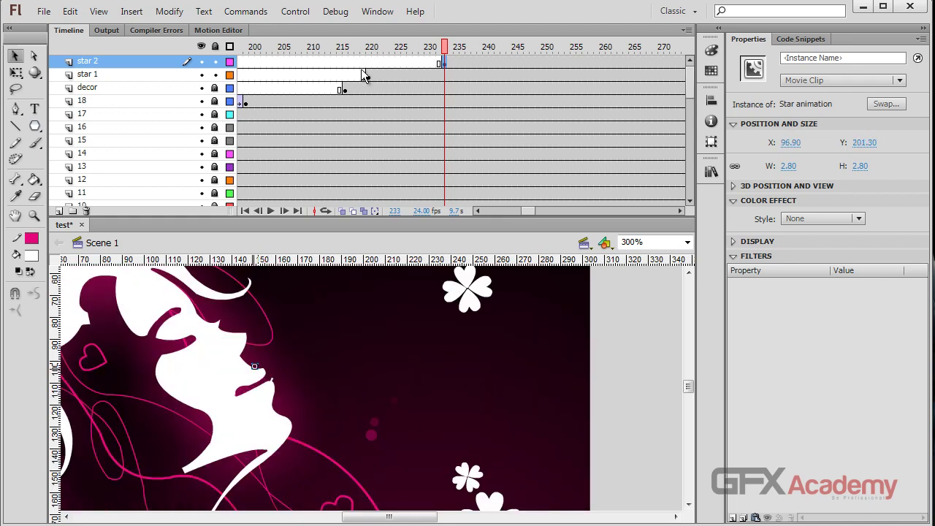
Step: Preview the movie and shift the star 2 instance slightly outward from the girl's upper lip
key("ctrl+Return")
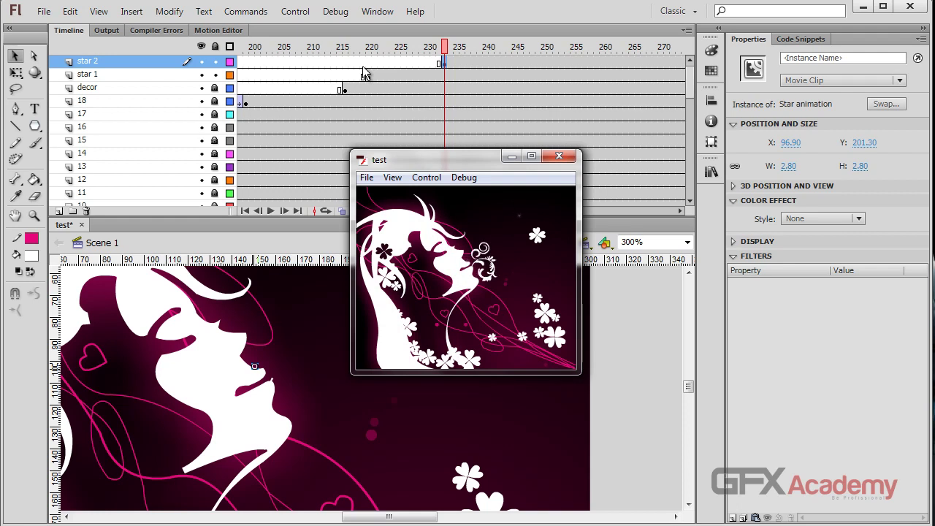
left_click(559, 157)
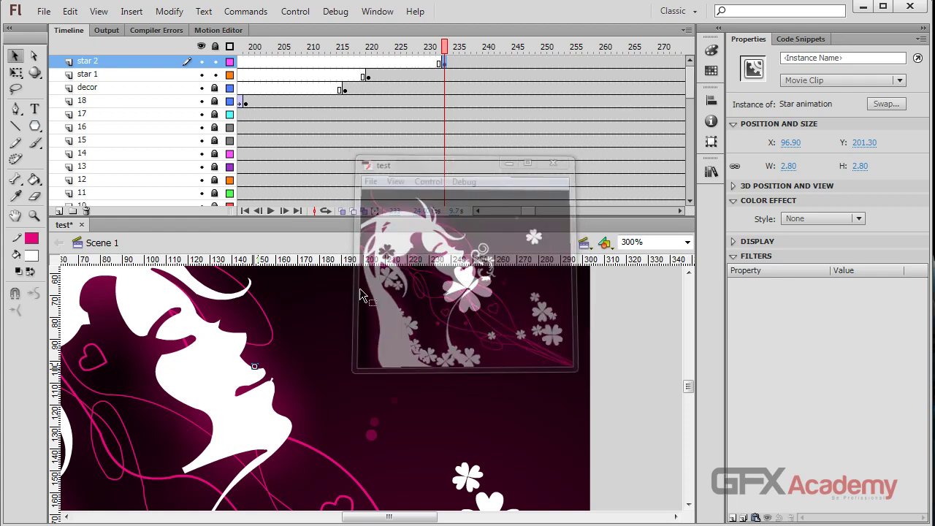
left_click_drag(252, 367, 261, 359)
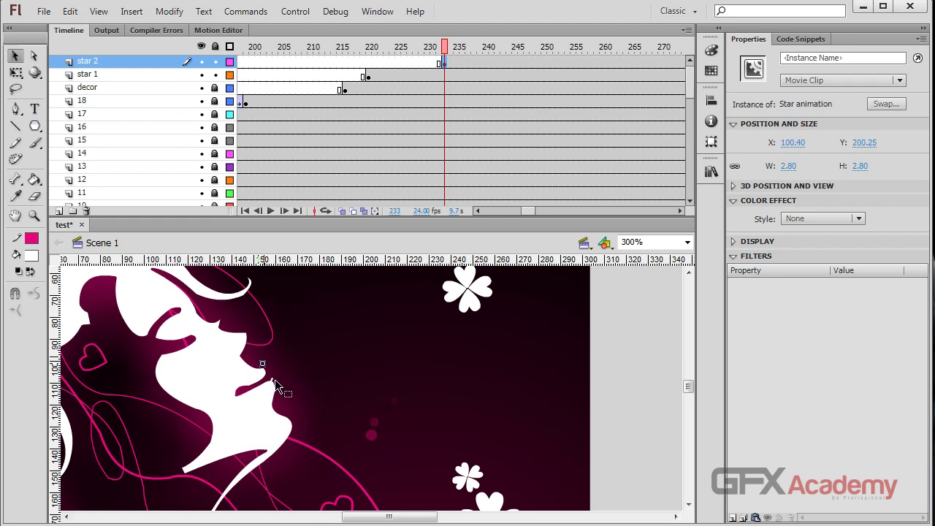
left_click_drag(274, 379, 283, 381)
Step: Move the star 2 keyframe to frame 216 and reposition its star instance at the tip of the girl's upper lip
left_click(370, 75)
left_click(444, 64)
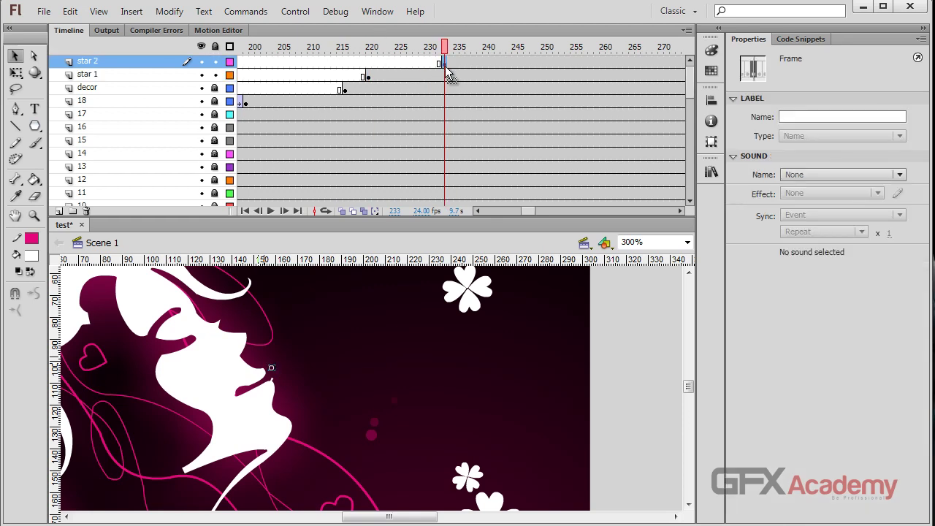
left_click_drag(447, 67, 347, 59)
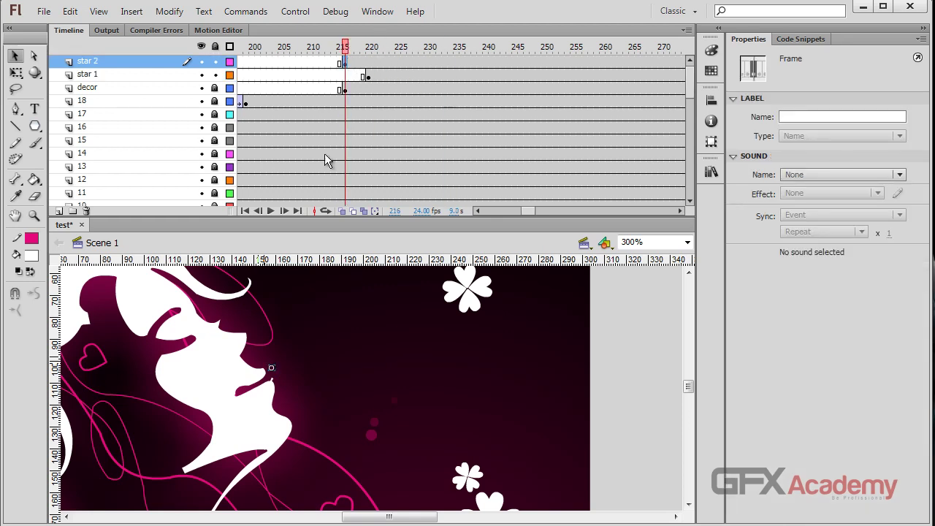
left_click_drag(272, 368, 276, 381)
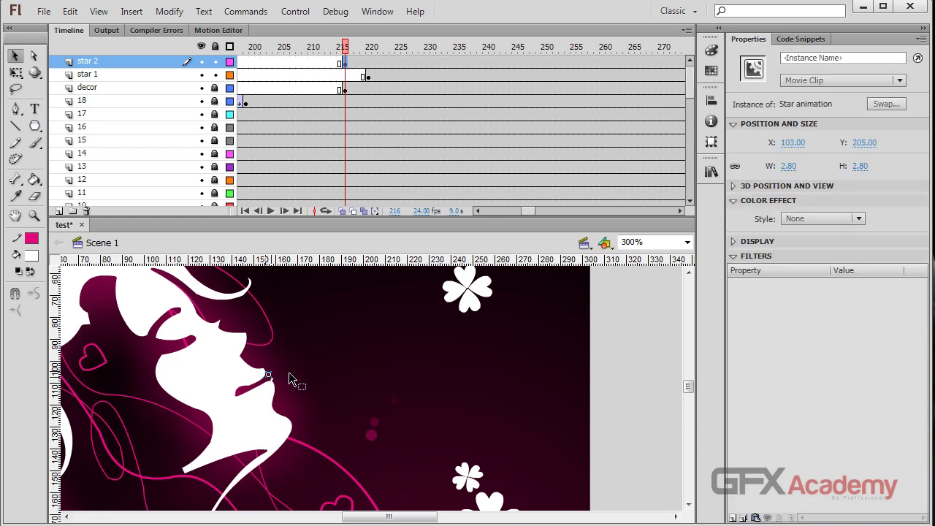
key("Right")
key("Right")
Step: Move the star 1 keyframe to frame 222
left_click(367, 77)
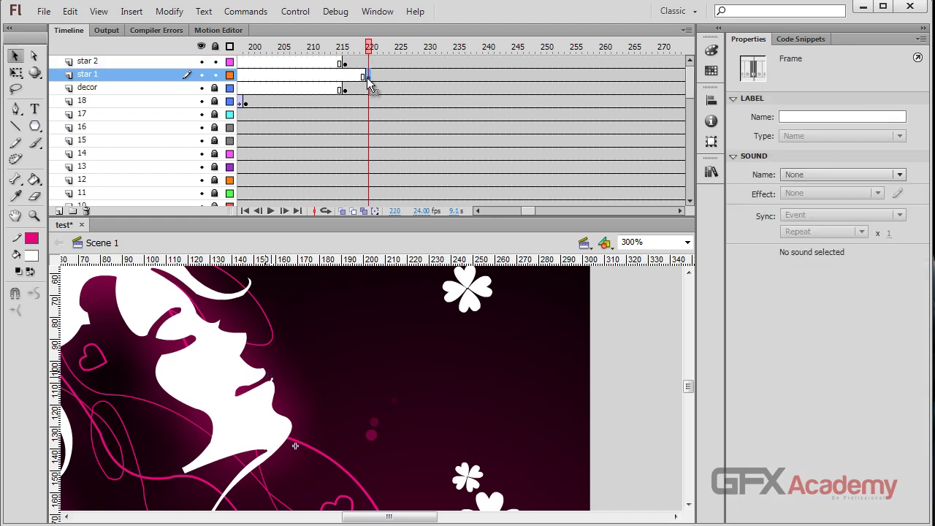
left_click_drag(366, 76, 379, 77)
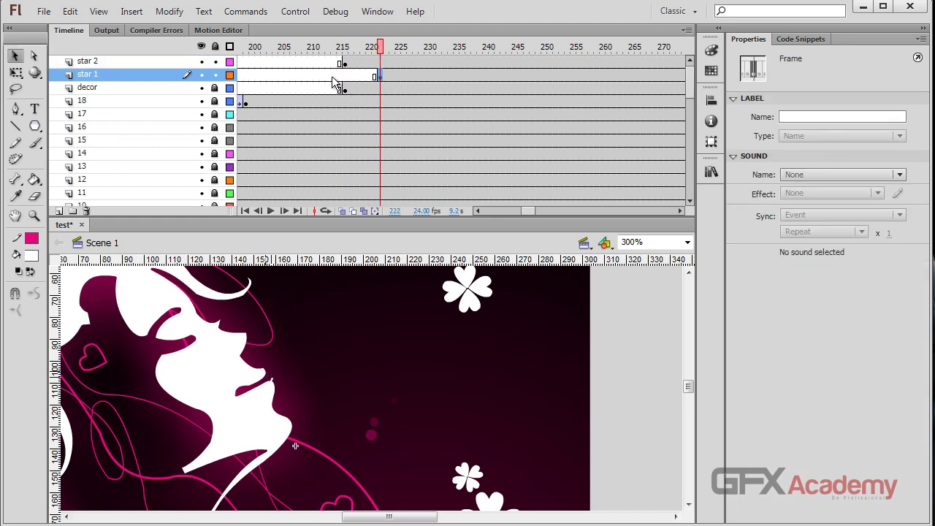
Step: Add a new layer above star 2 and name it star 3
left_click(112, 61)
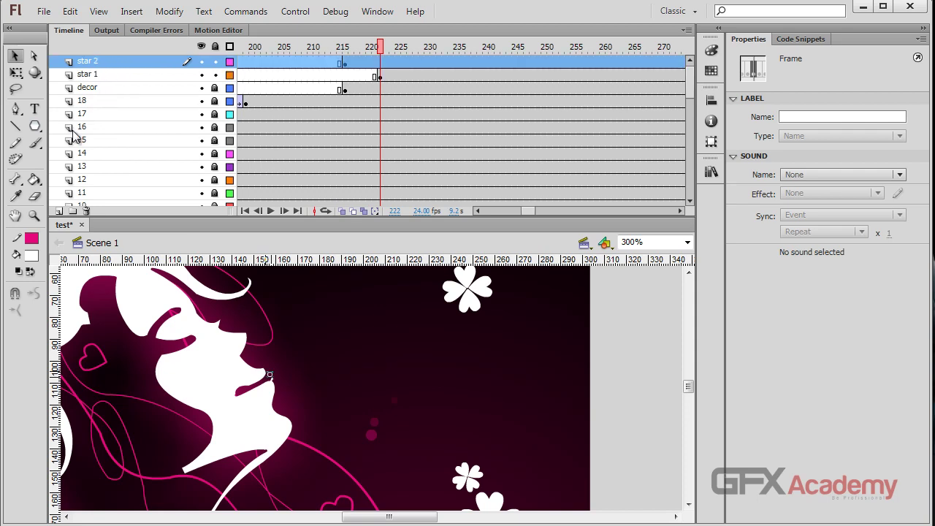
left_click(60, 210)
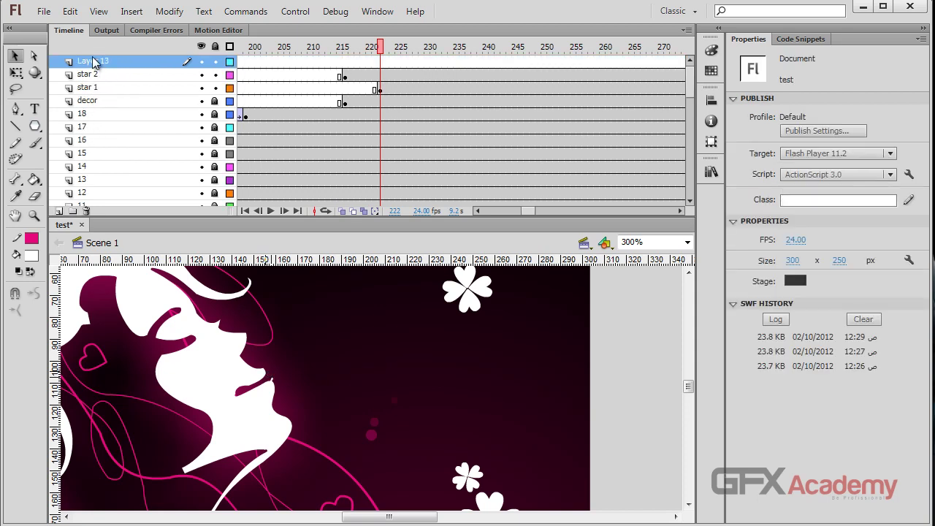
double_click(94, 61)
type("st")
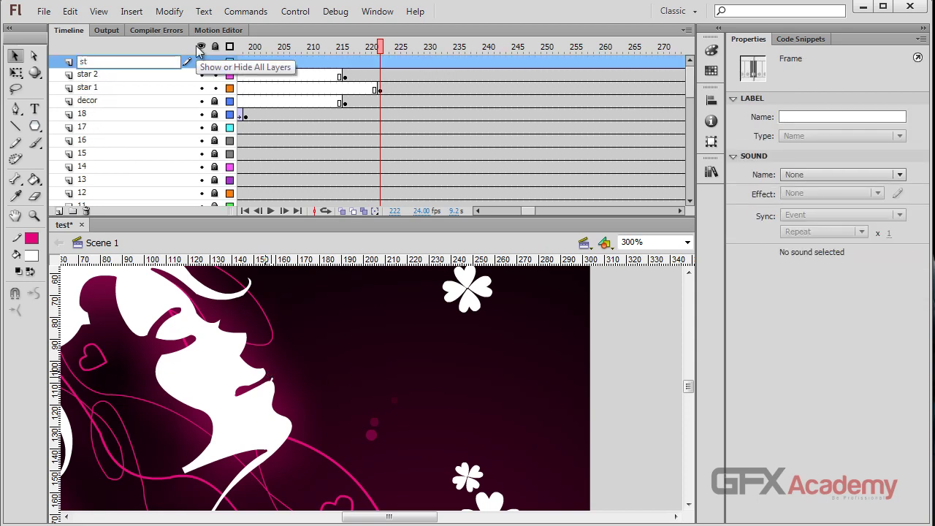
type("ar 3")
key("Return")
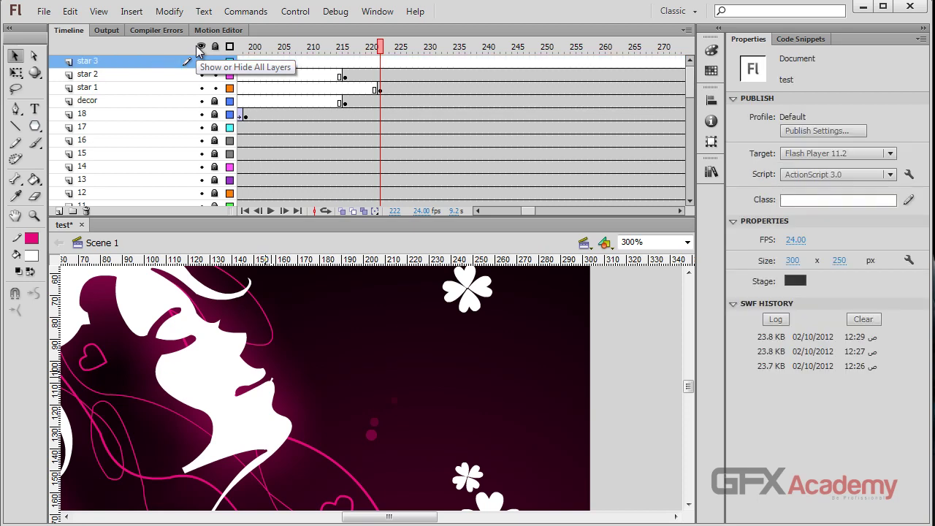
Step: Insert a blank keyframe at frame 235 of star 3 and place a Star animation instance at the tip of the girl's upper hair strand
left_click(456, 62)
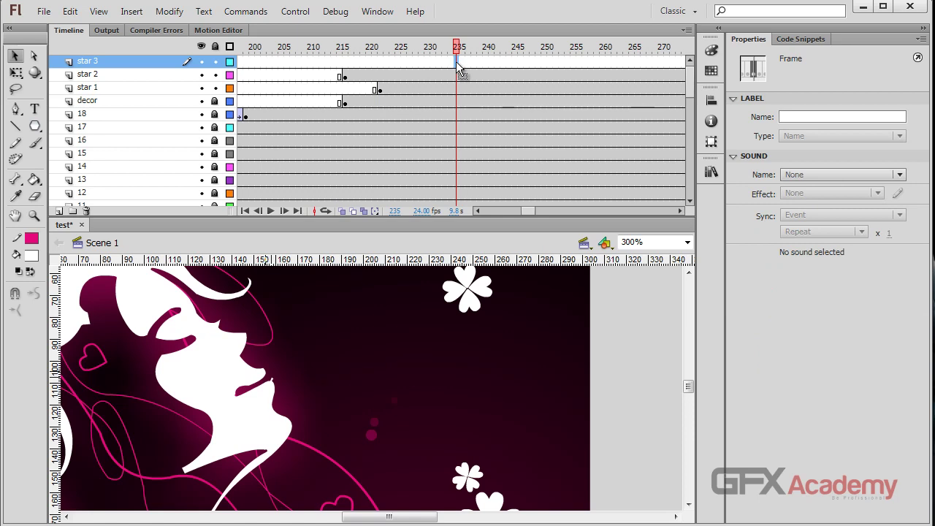
key("F7")
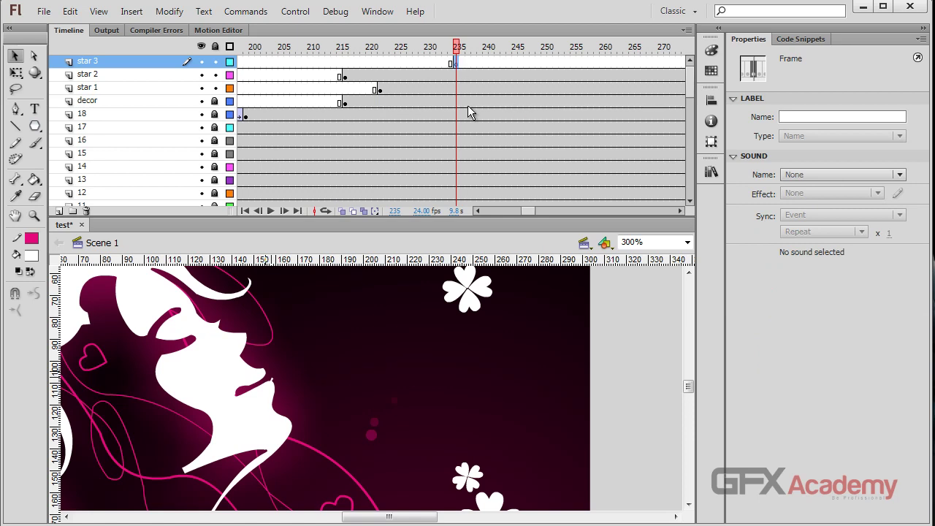
left_click(711, 172)
left_click_drag(526, 446, 475, 415)
key("ctrl+minus")
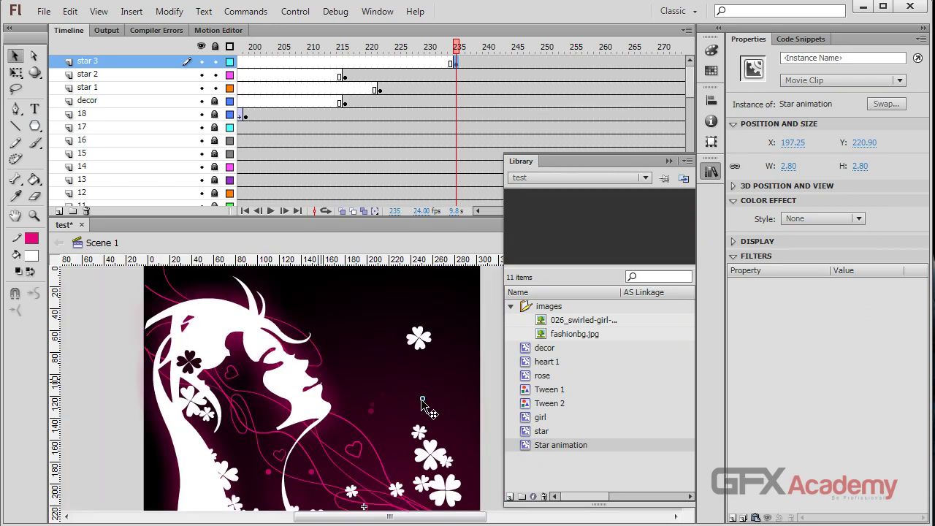
left_click_drag(422, 402, 376, 280)
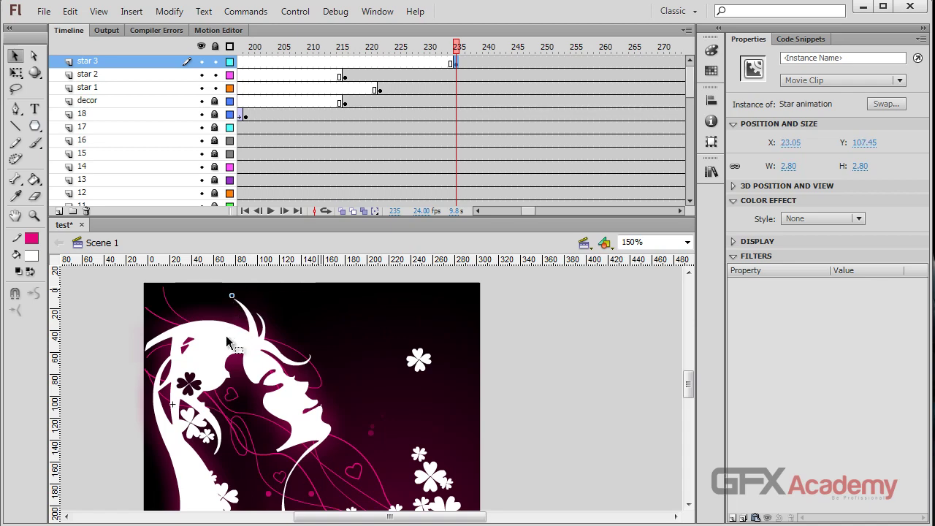
Step: Move the playhead to frame 225 and lock the star 1, star 2 and star 3 layers
left_click_drag(457, 46, 400, 51)
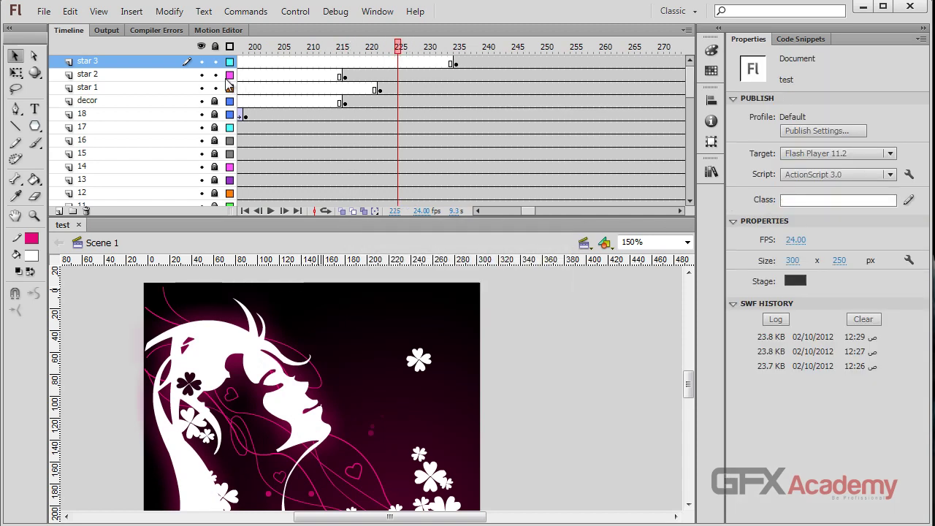
left_click_drag(214, 61, 220, 114)
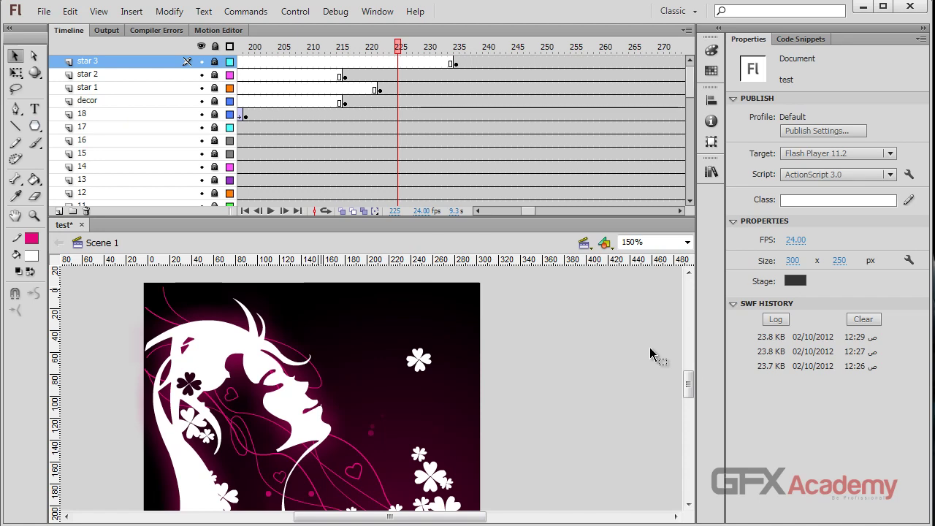
Step: Set up the Rectangle tool with no stroke and a green fill
key("ctrl+minus")
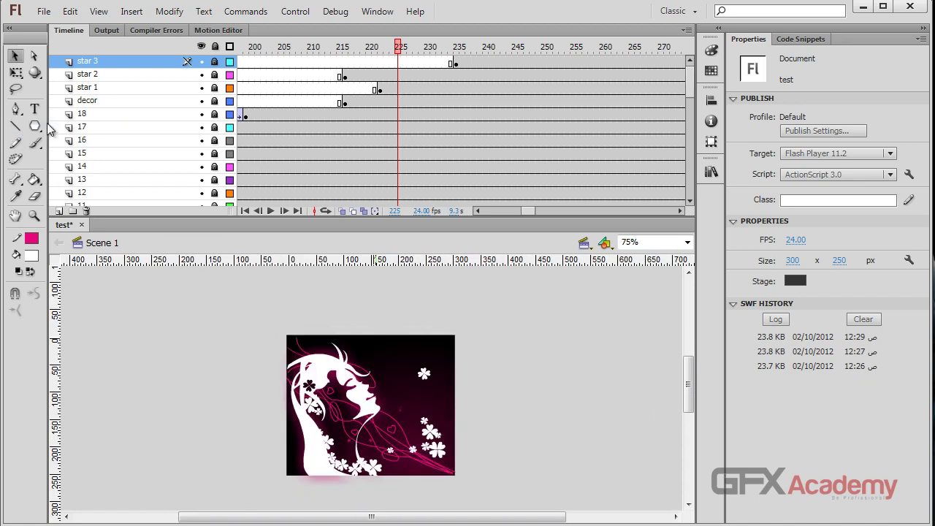
left_click_drag(34, 126, 79, 132)
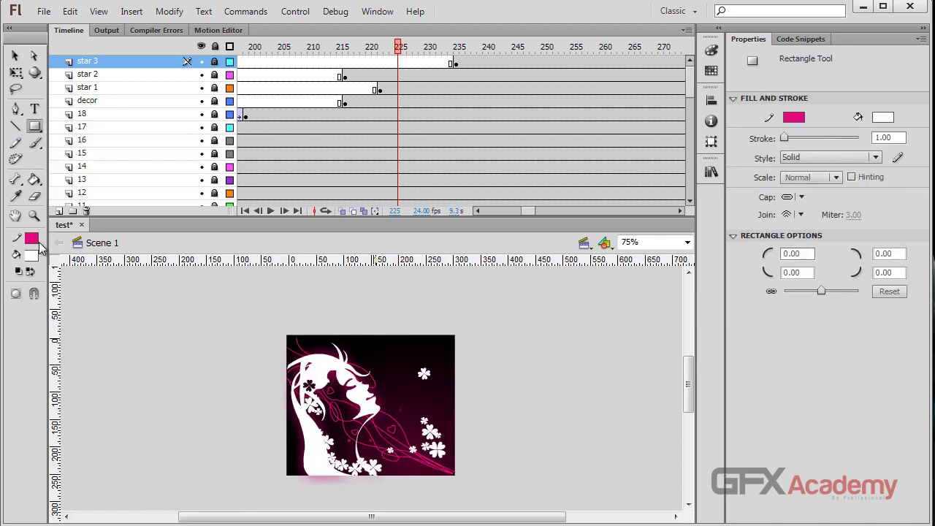
left_click(31, 239)
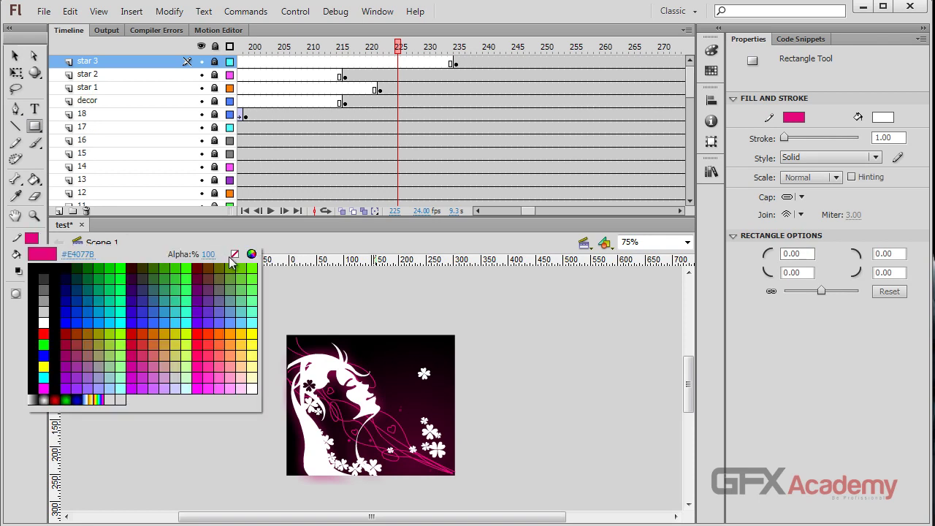
left_click(235, 248)
left_click(32, 256)
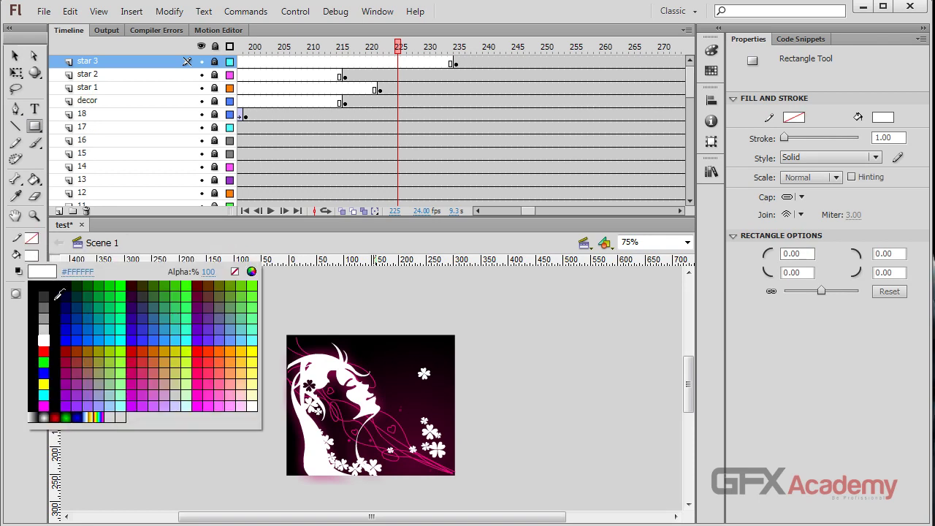
left_click(98, 287)
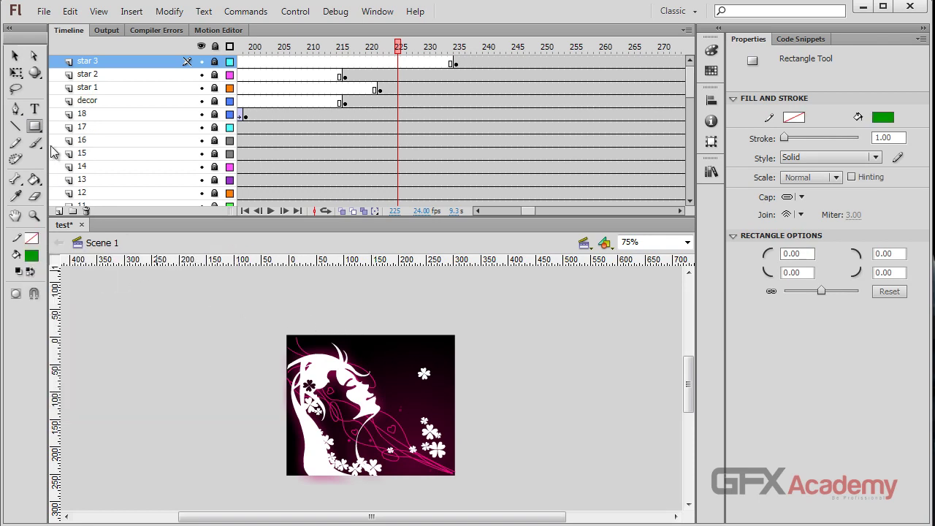
Step: Add a new layer above star 3 and name it button
left_click(105, 64)
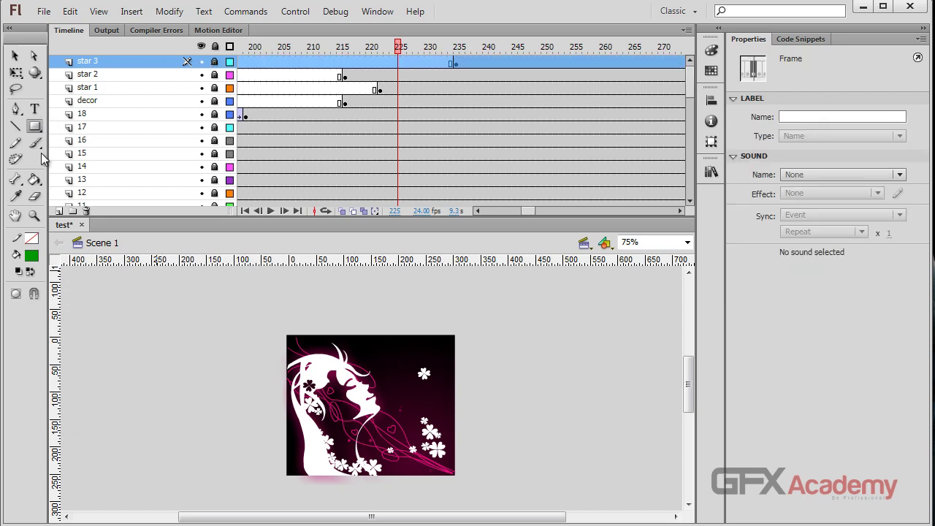
left_click(59, 211)
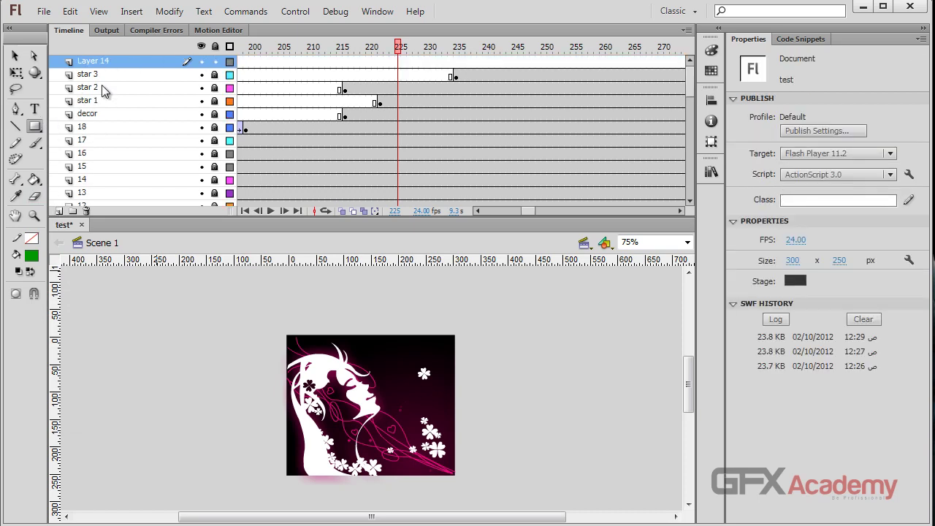
double_click(106, 61)
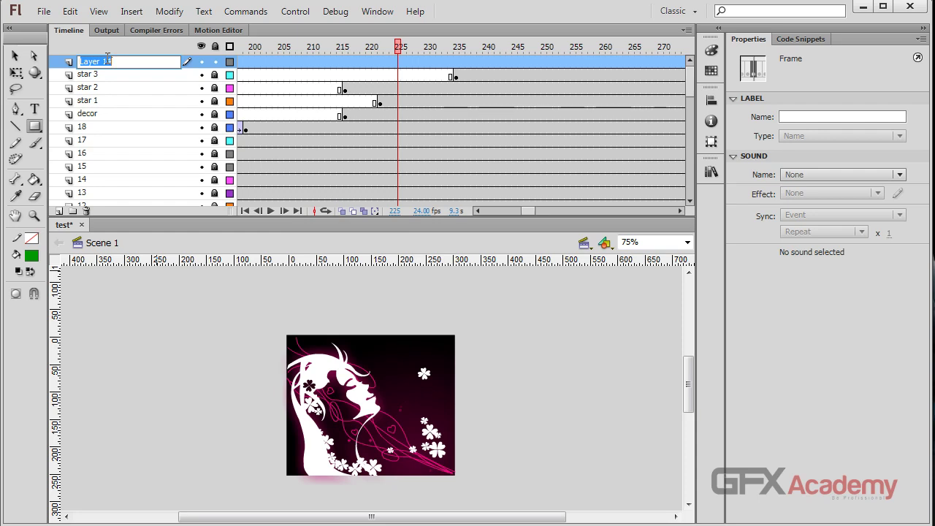
type("button")
key("Return")
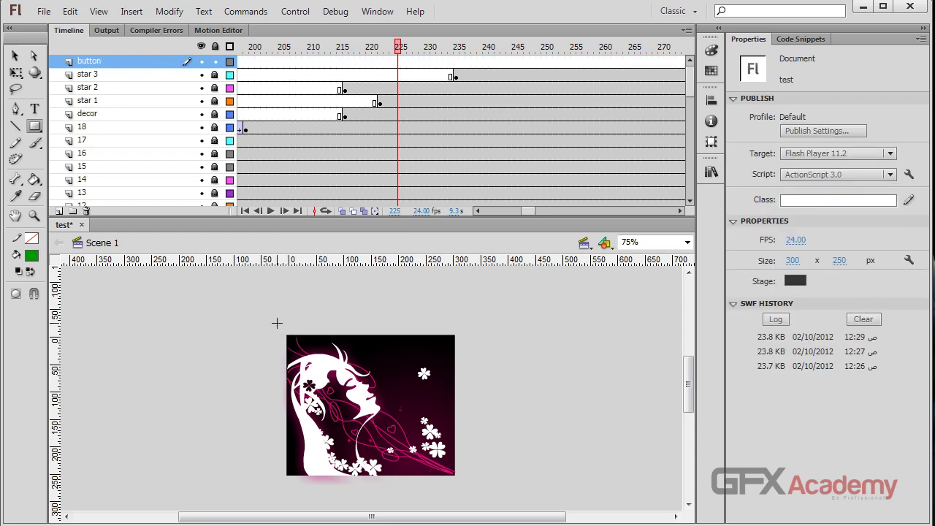
Step: Draw a green rectangle about 348 × 300 px covering the whole stage and convert it to a Button symbol named button
left_click_drag(277, 323, 468, 487)
left_click(15, 55)
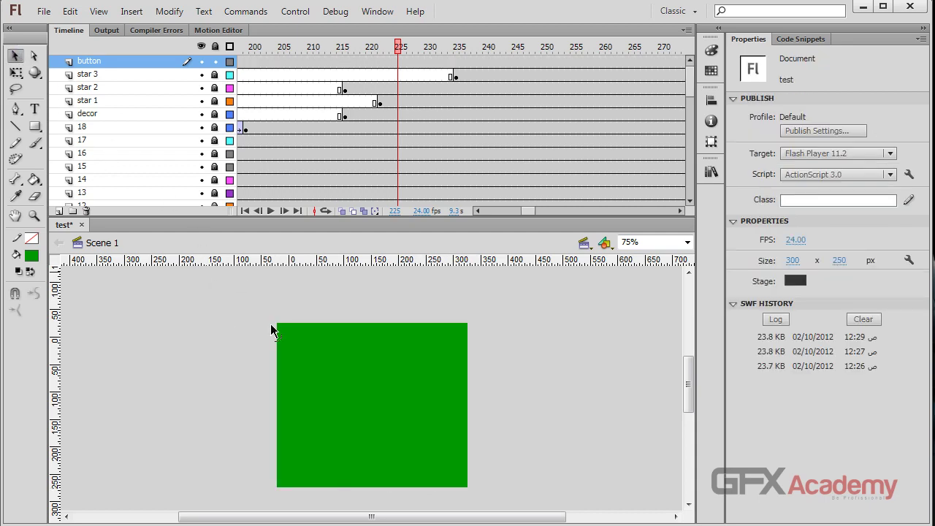
left_click(343, 373)
key("F8")
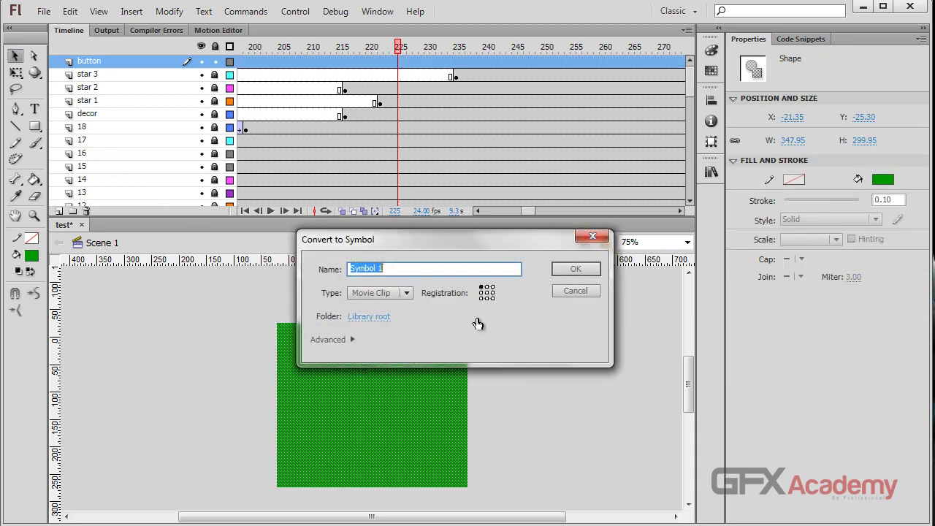
left_click(406, 293)
left_click(387, 325)
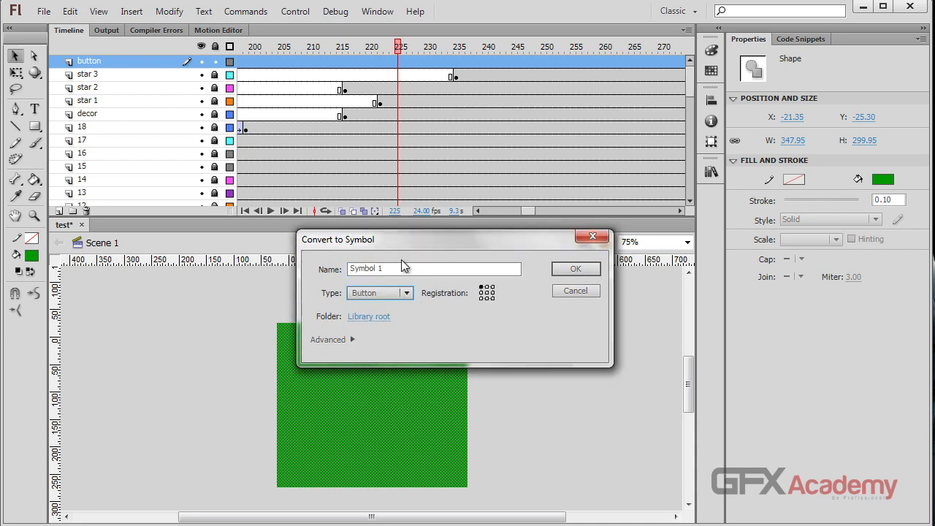
left_click_drag(403, 268, 349, 268)
type("button")
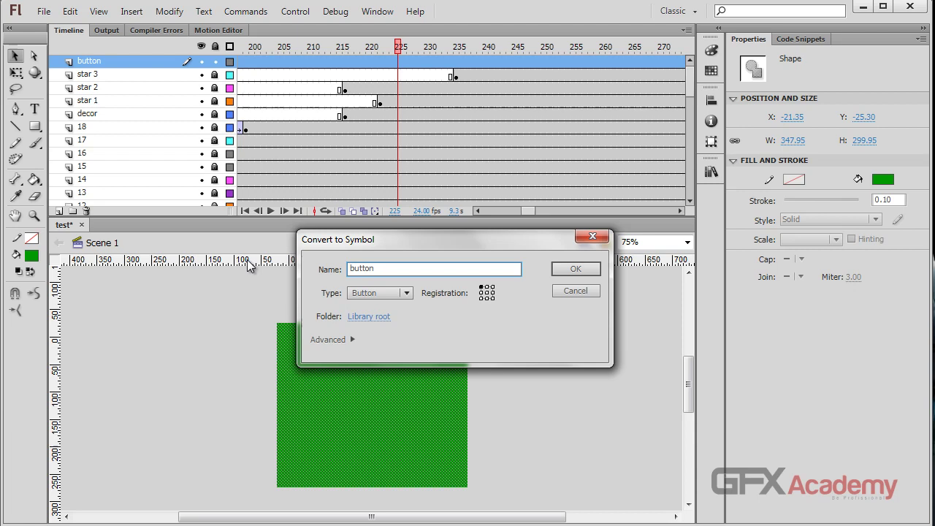
key("Return")
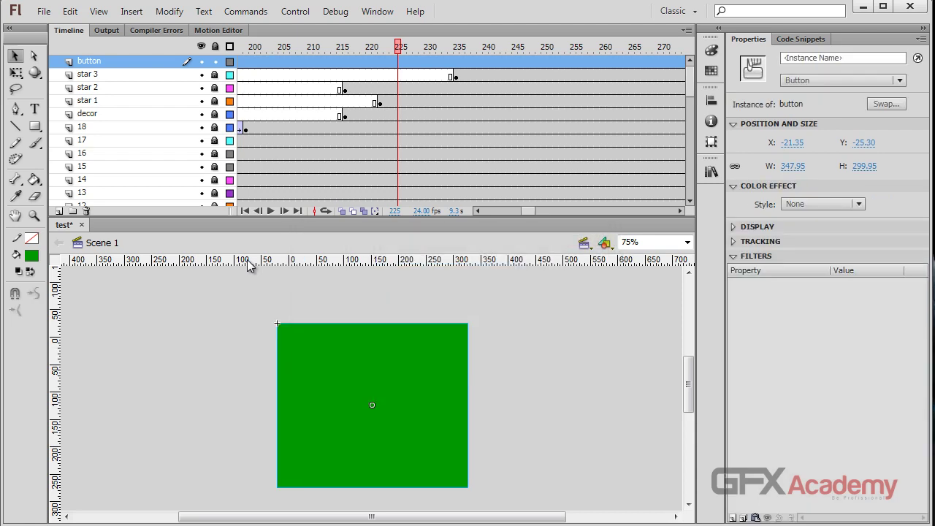
Step: Set the button instance's color effect to Alpha 0% and name the instance web_btn
left_click(814, 206)
left_click(810, 284)
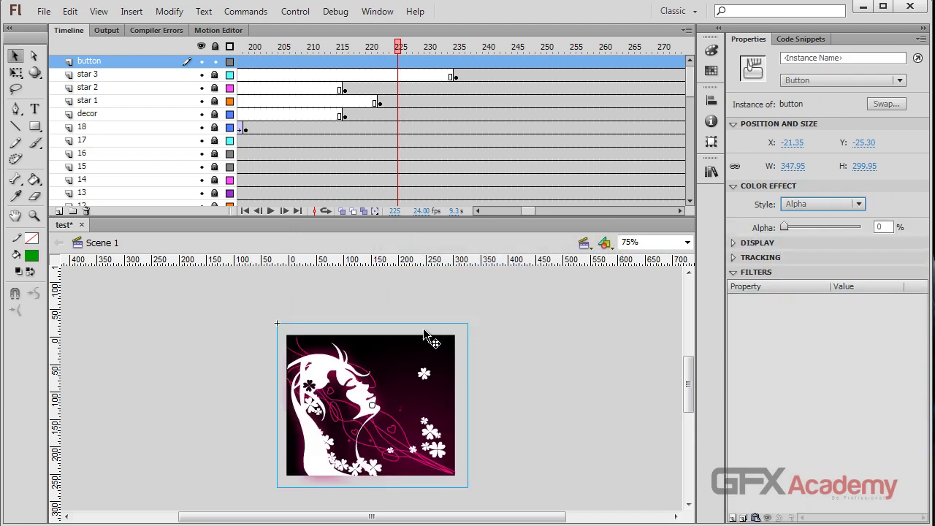
left_click(834, 57)
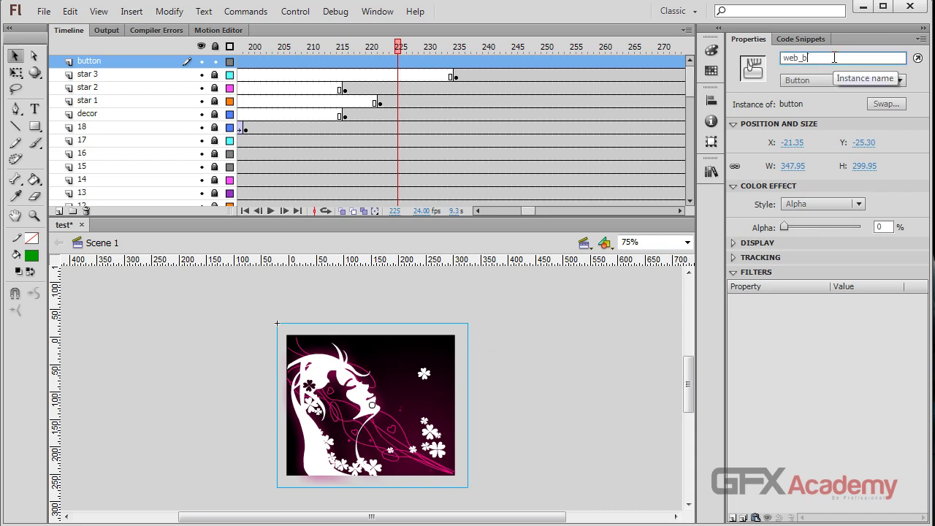
key("Return")
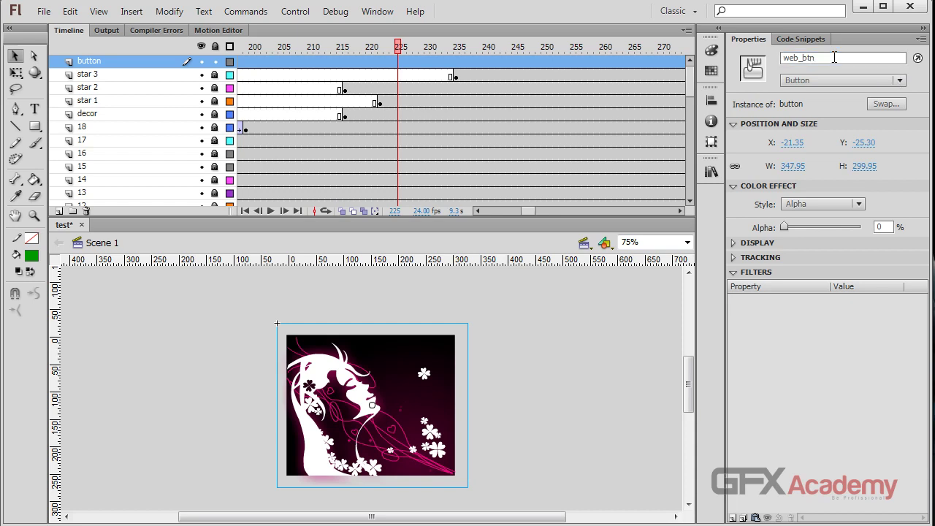
Step: Apply the Click to Go to Web Page code snippet to the web_btn instance
left_click(799, 39)
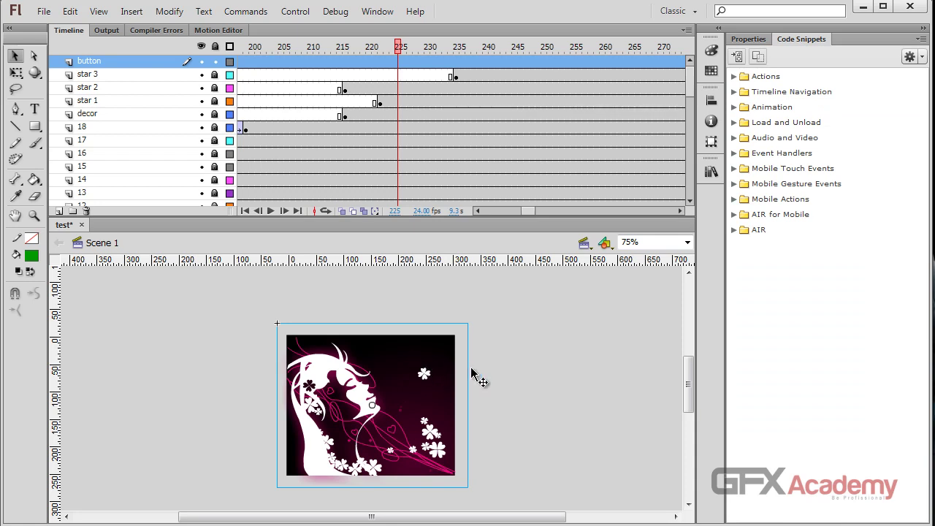
left_click(733, 76)
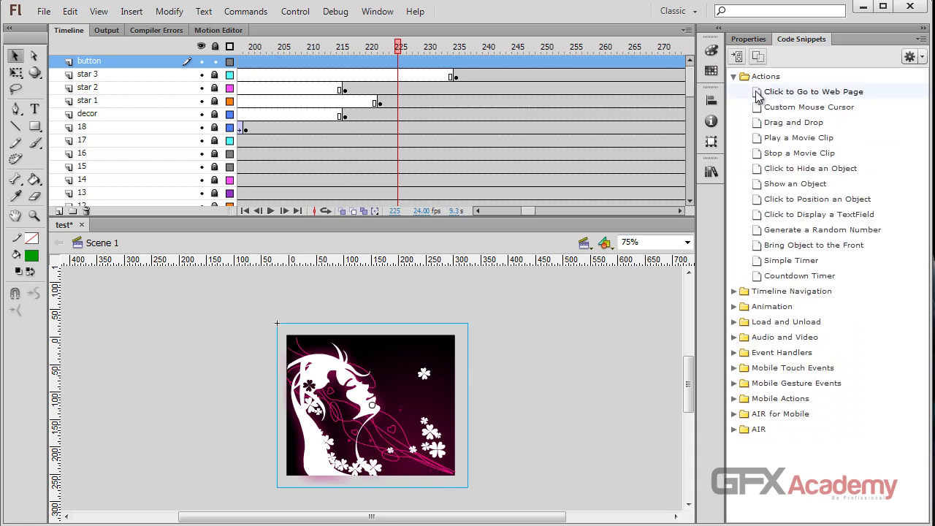
double_click(758, 93)
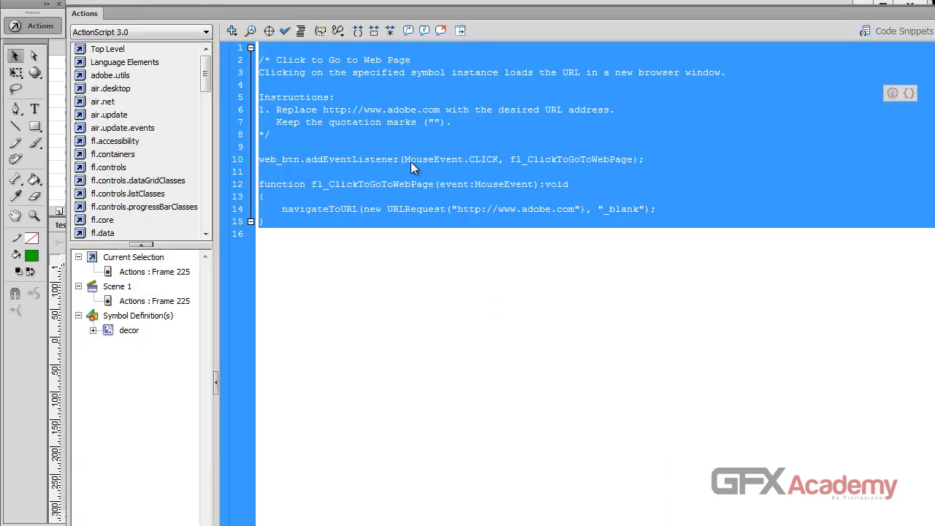
Step: Delete the instruction comment block and blank line above the web_btn event listener code
left_click(407, 160)
left_click_drag(264, 148, 268, 16)
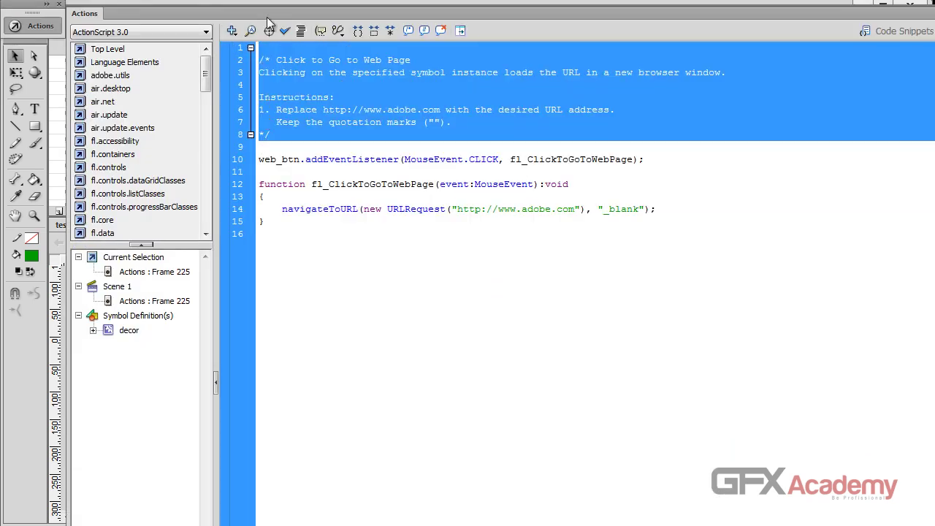
key("Delete")
key("Delete")
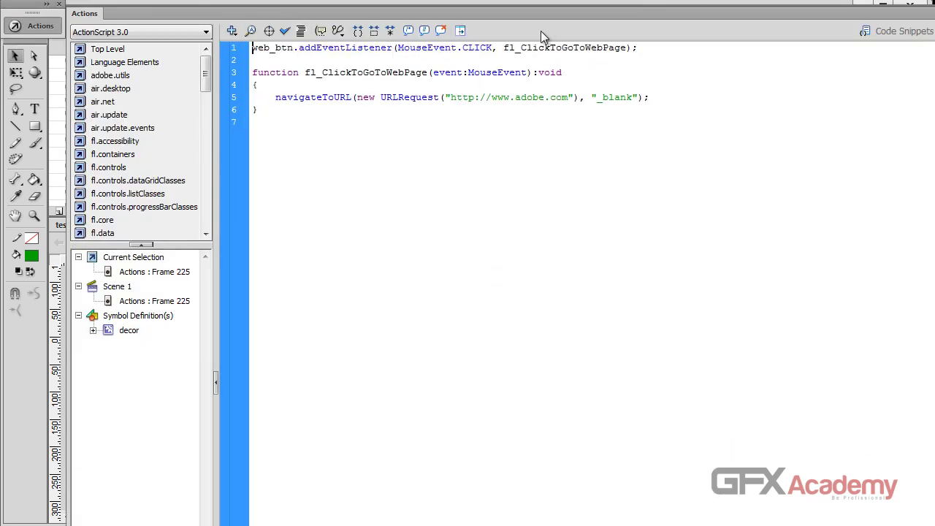
double_click(531, 97)
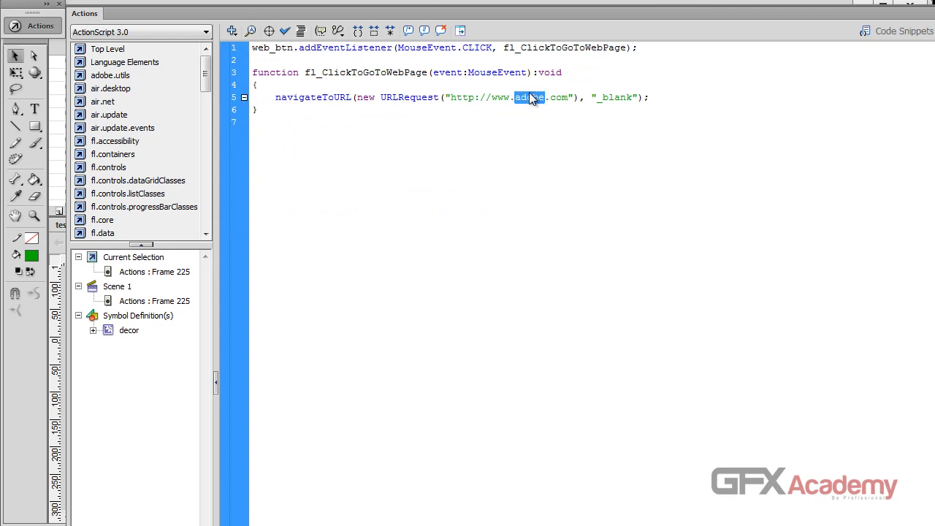
type("facebkat")
key("shift+Right")
key("shift+Right")
key("shift+Right")
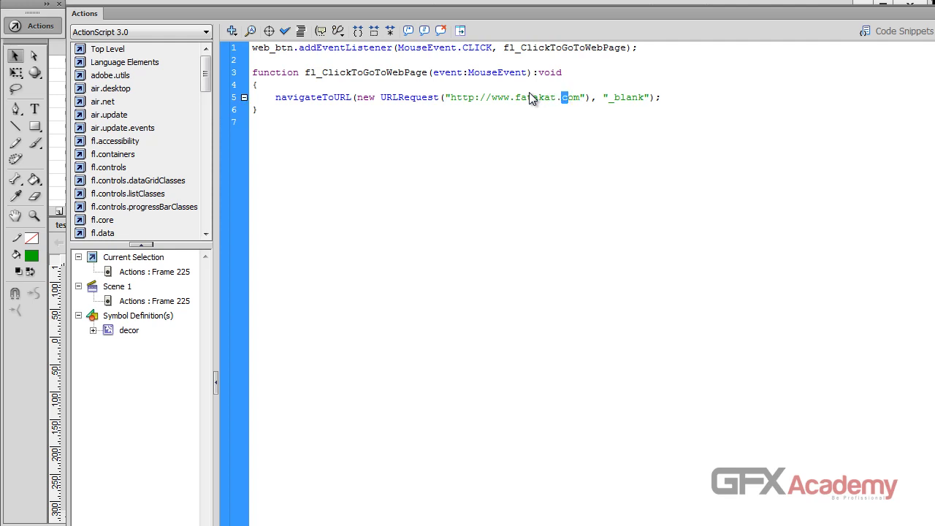
type("net")
key("F9")
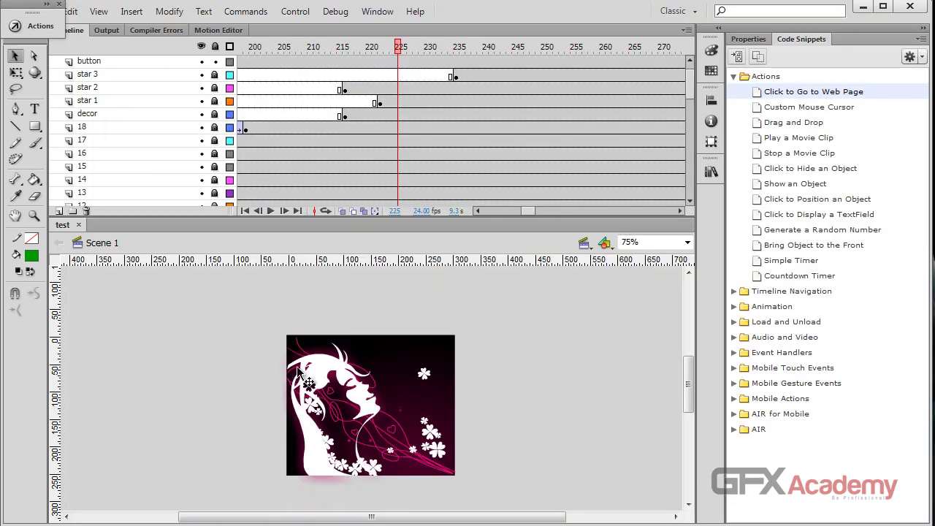
Step: Test the movie to check the banner's playback and the clickable area, and close the preview
key("ctrl+Return")
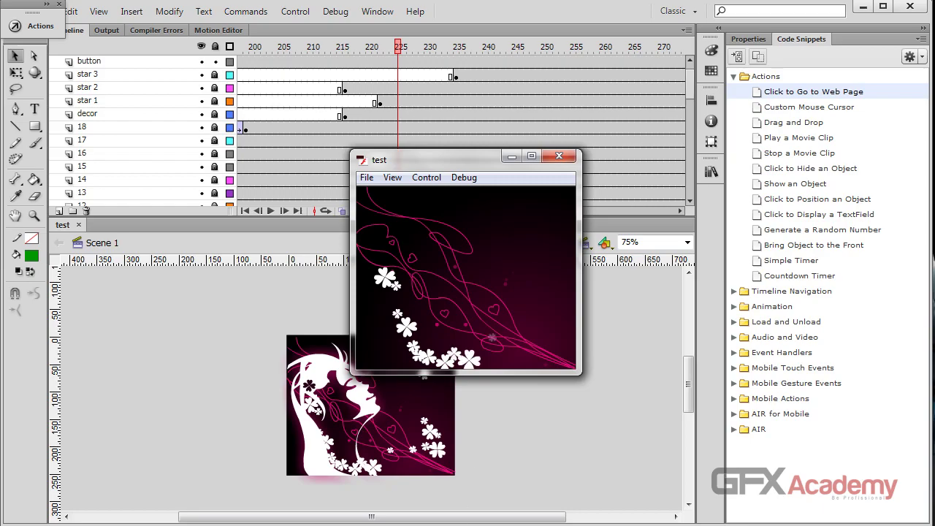
left_click(486, 437)
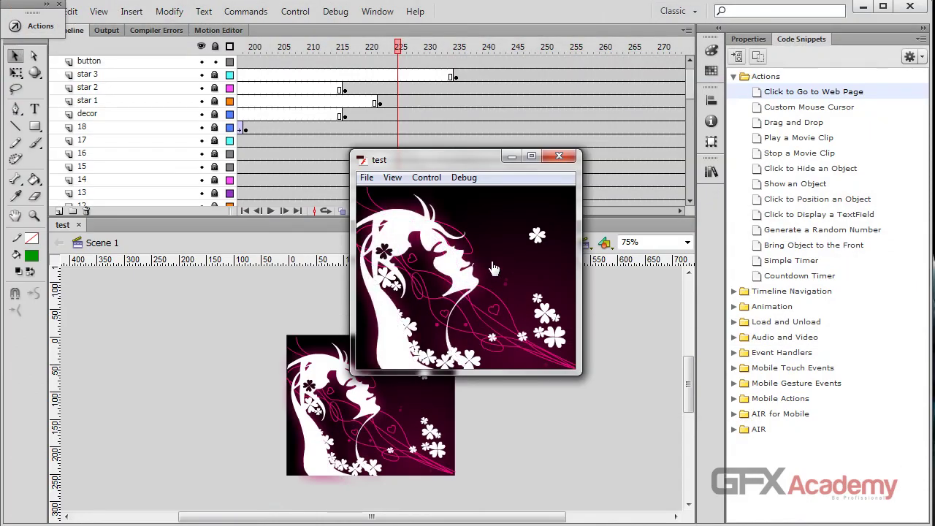
left_click_drag(482, 160, 507, 179)
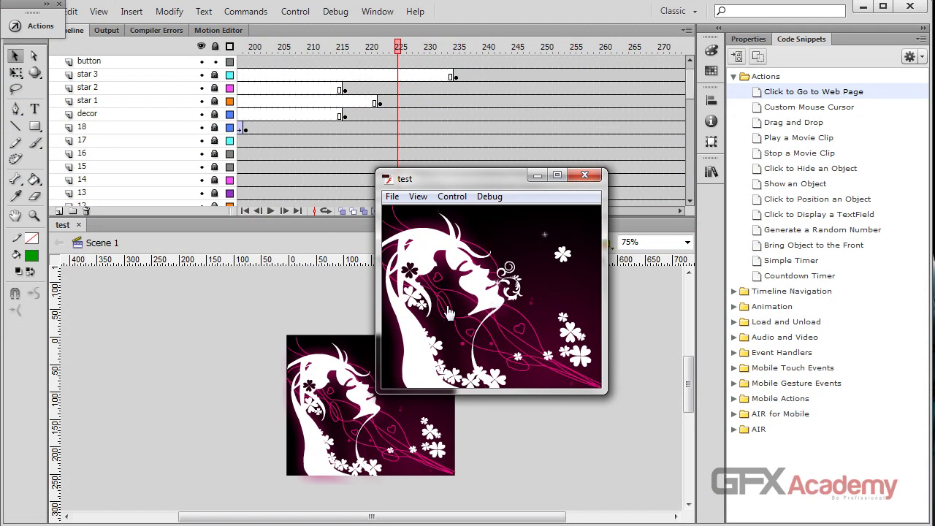
left_click(583, 182)
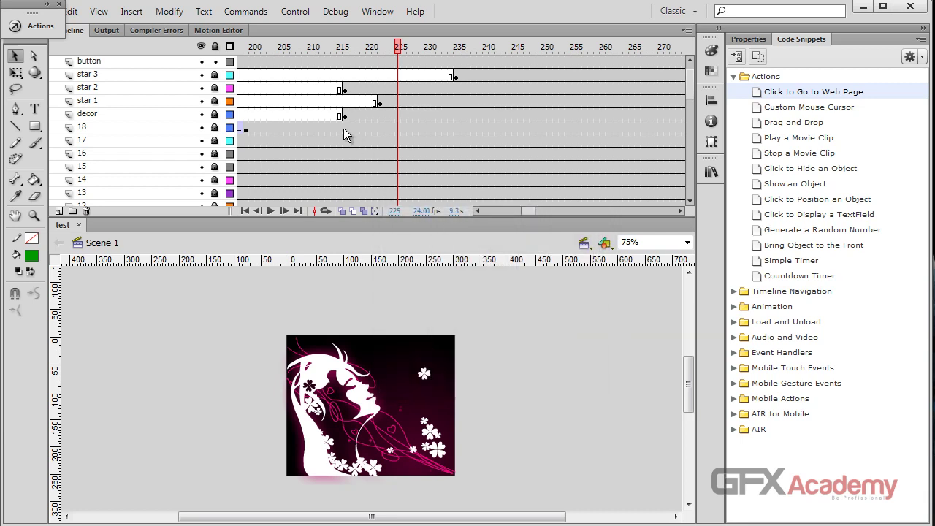
Step: Move the script keyframe on the Actions layer from frame 225 to frame 1
left_click(165, 62)
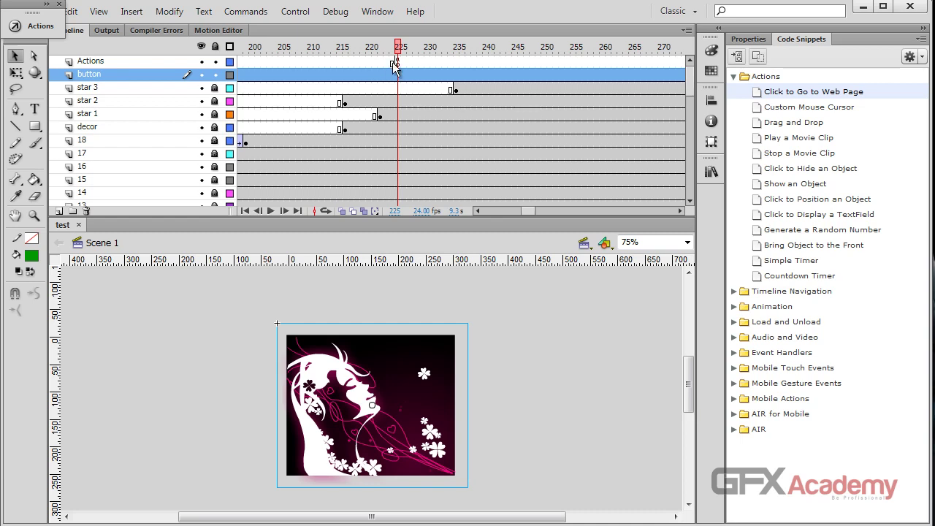
left_click(396, 63)
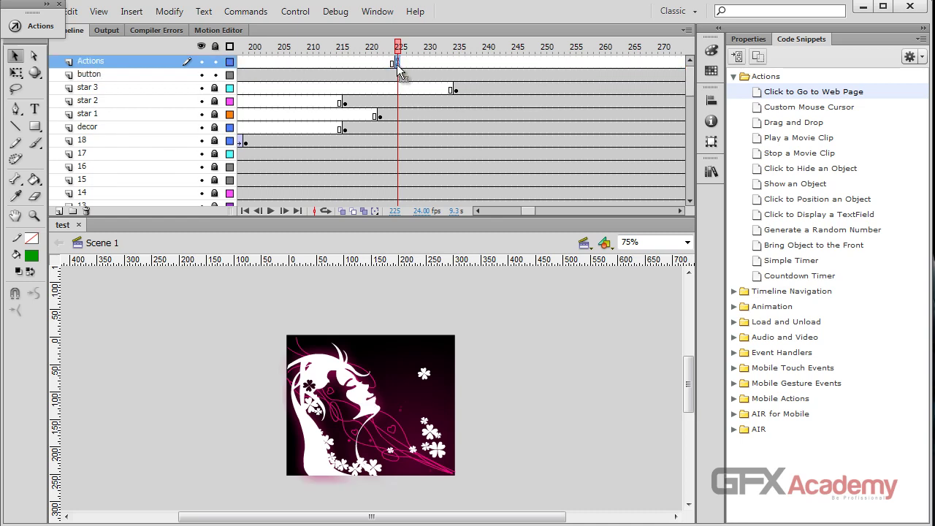
left_click(240, 61)
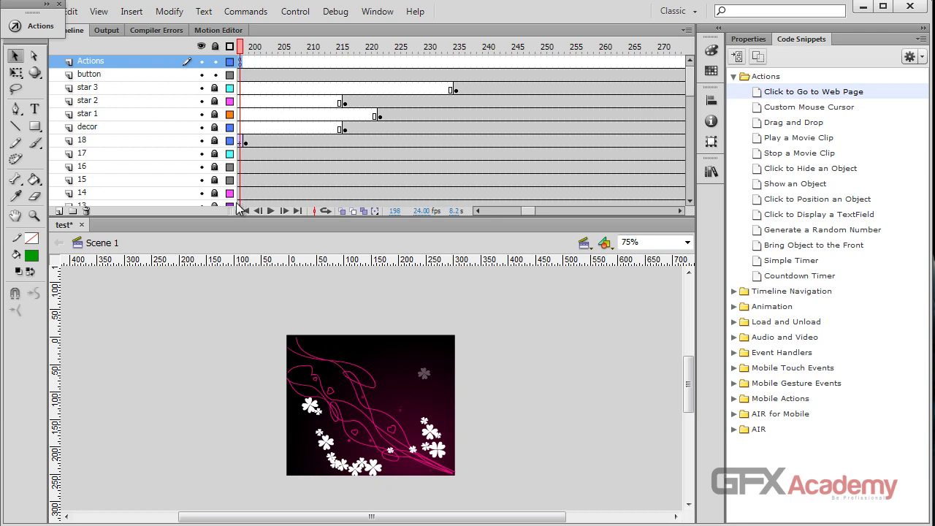
left_click_drag(528, 212, 517, 209)
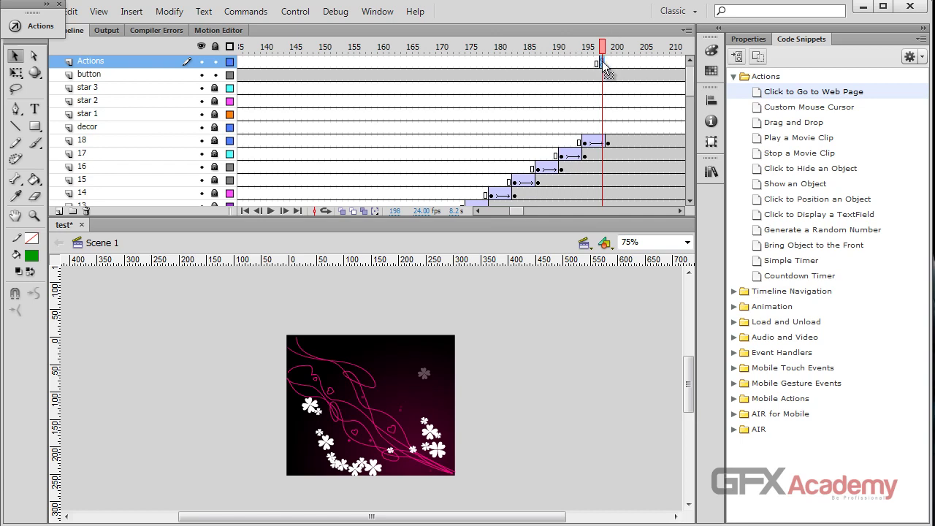
left_click_drag(241, 58, 230, 64)
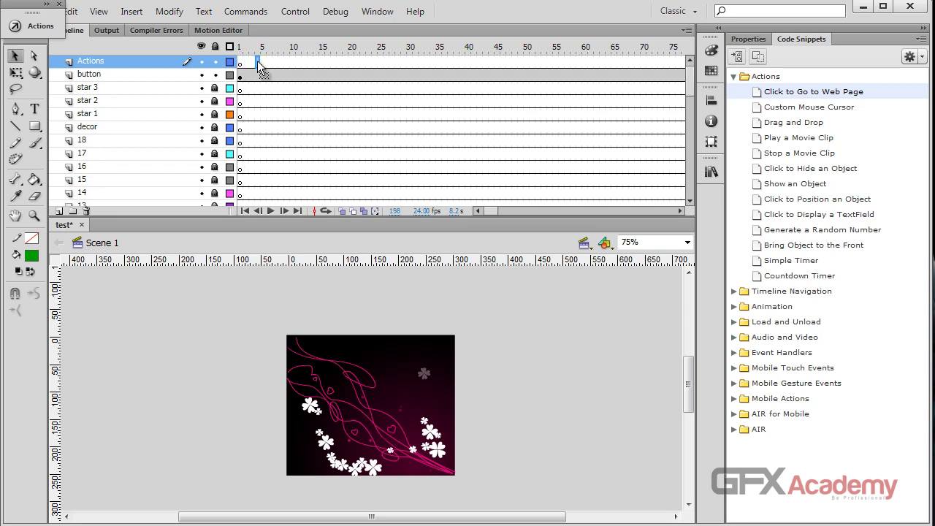
left_click(239, 67)
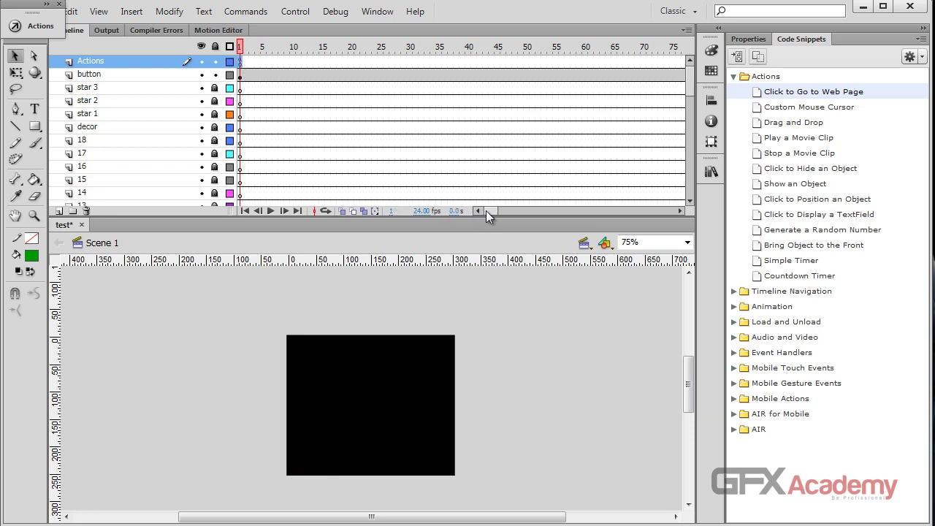
Step: Remove the extra frames 413 to 432 from the Actions, button, star 3, star 2 and star 1 layers
left_click_drag(485, 211, 560, 210)
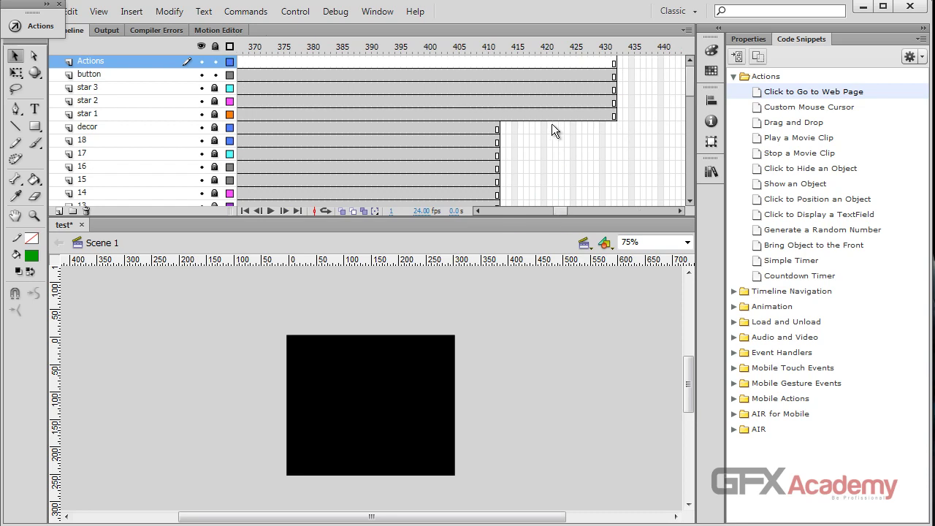
left_click_drag(505, 115, 617, 70)
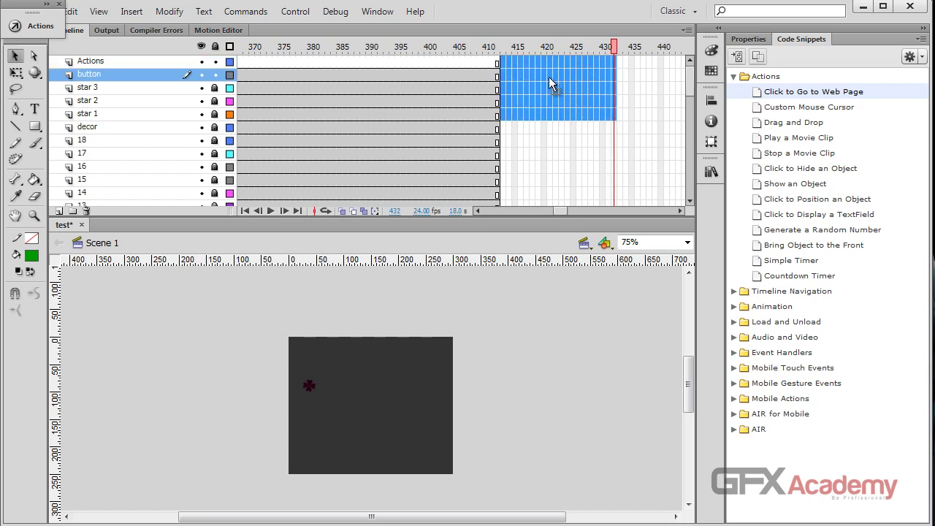
Step: Insert a blank keyframe at frame 412 of the Actions layer, script it with stop(); and close the script editor
left_click(497, 65)
key("F7")
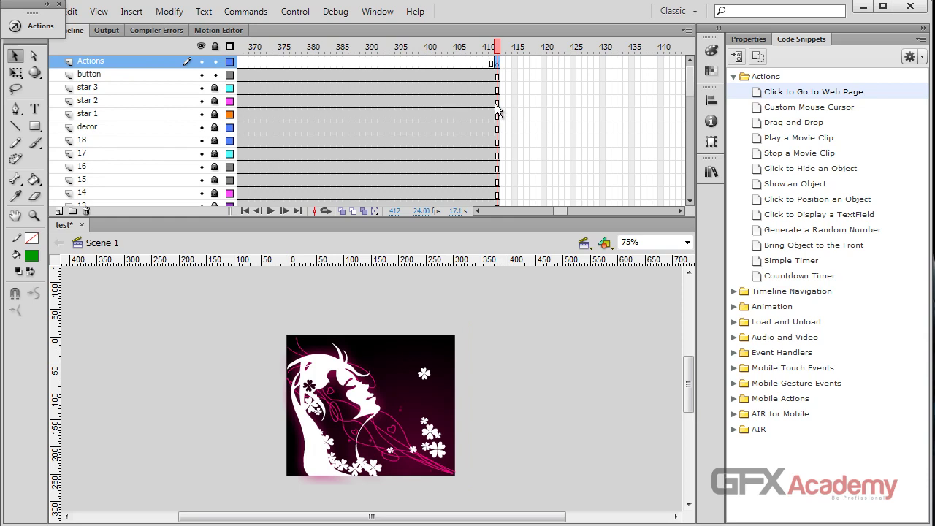
left_click(748, 39)
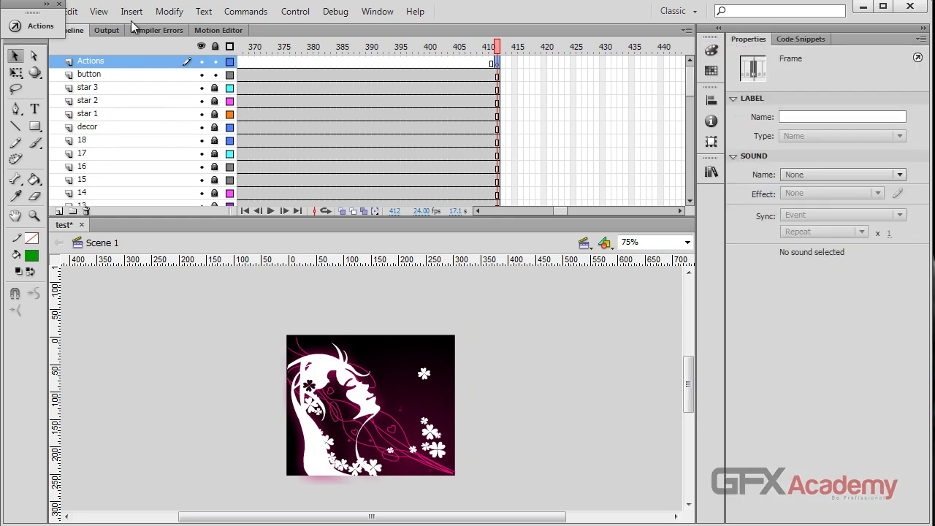
left_click(36, 30)
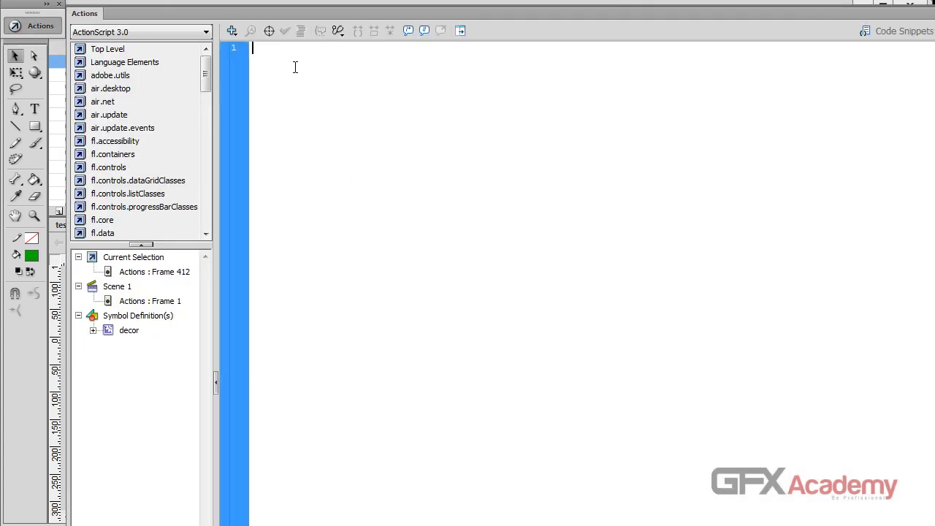
type("s")
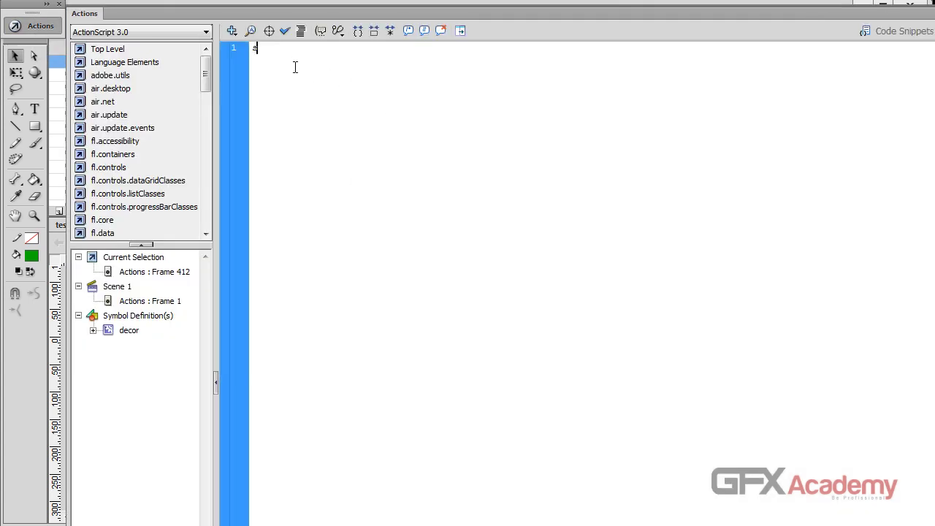
type("top();")
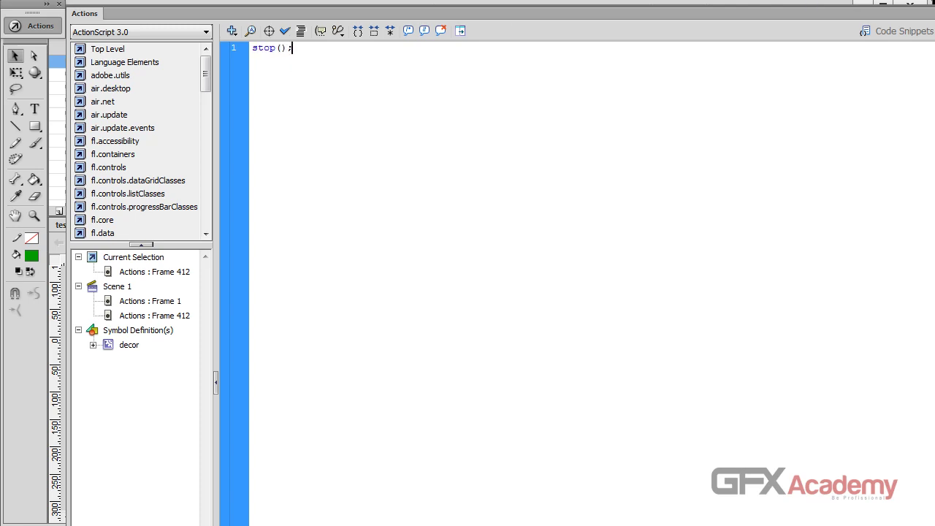
left_click(909, 5)
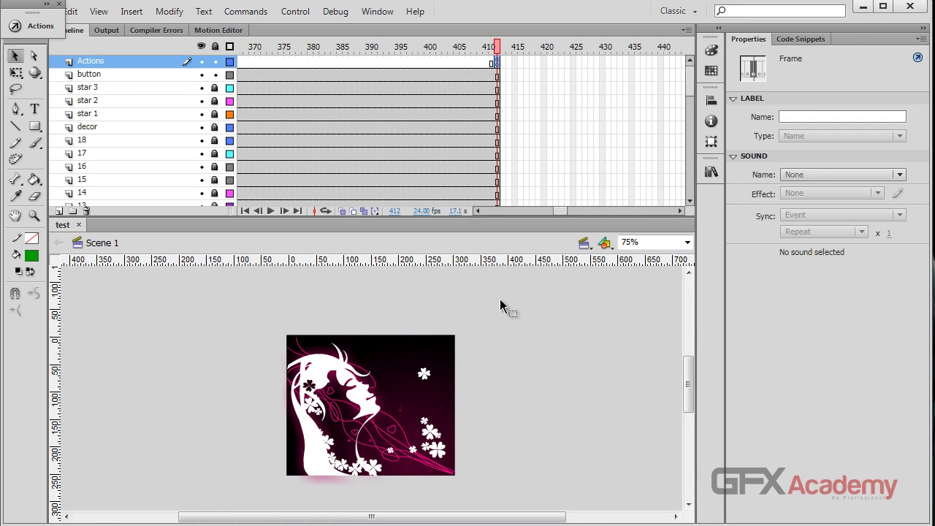
Step: Test the movie and follow the banner's link to its web page
key("ctrl+Return")
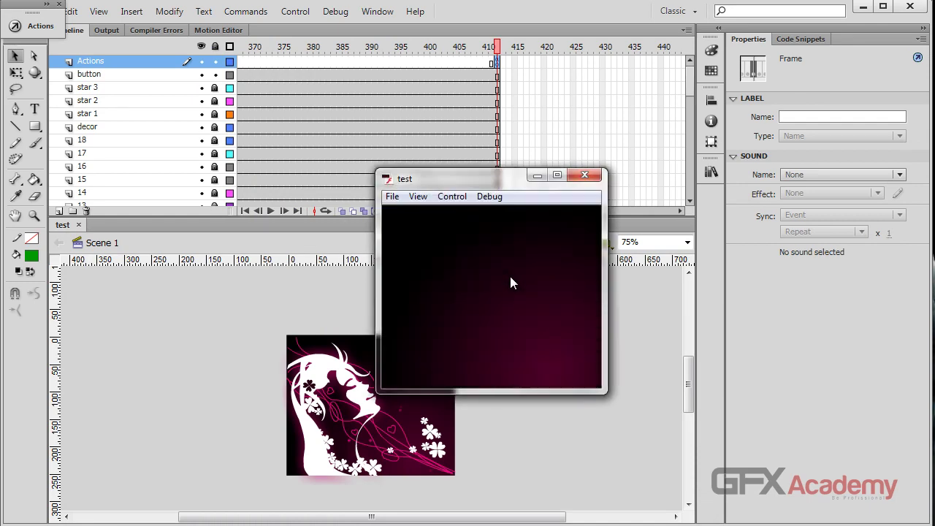
left_click(521, 274)
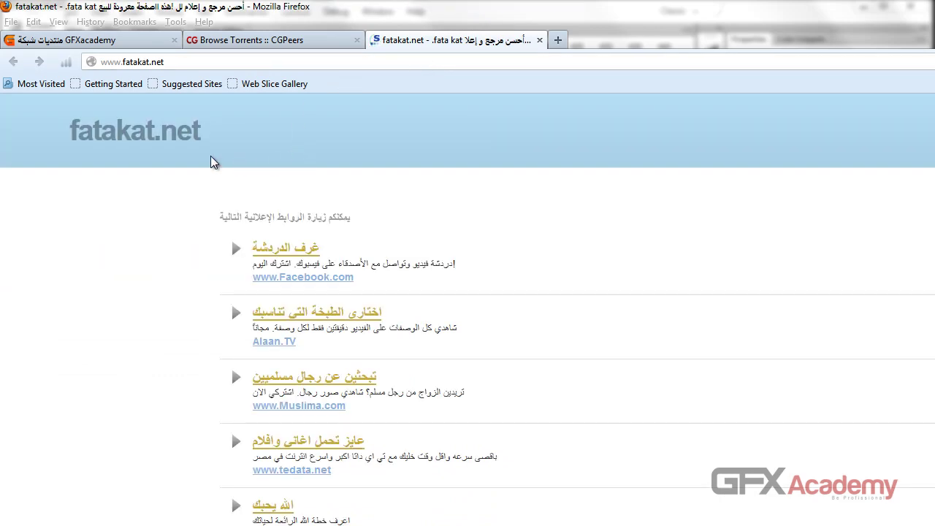
left_click(346, 60)
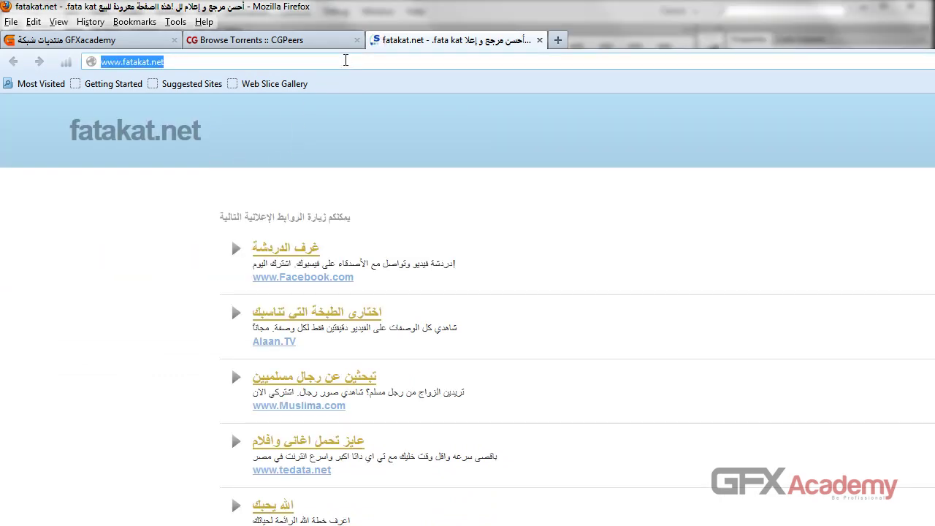
key("End")
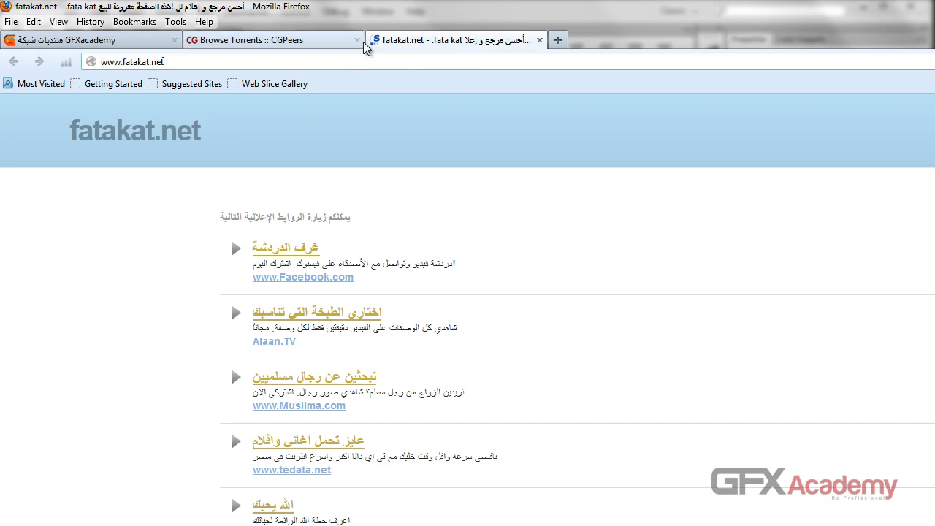
key("BackSpace")
key("BackSpace")
type("com")
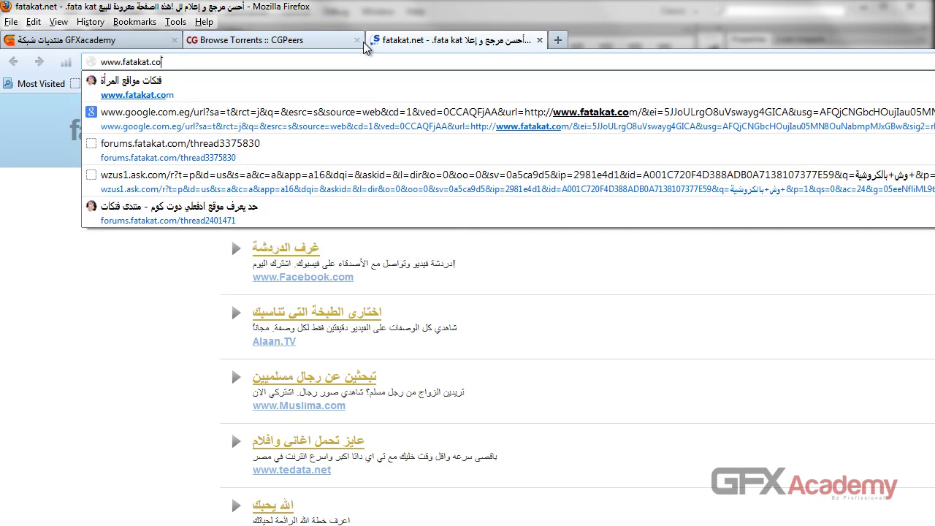
key("Return")
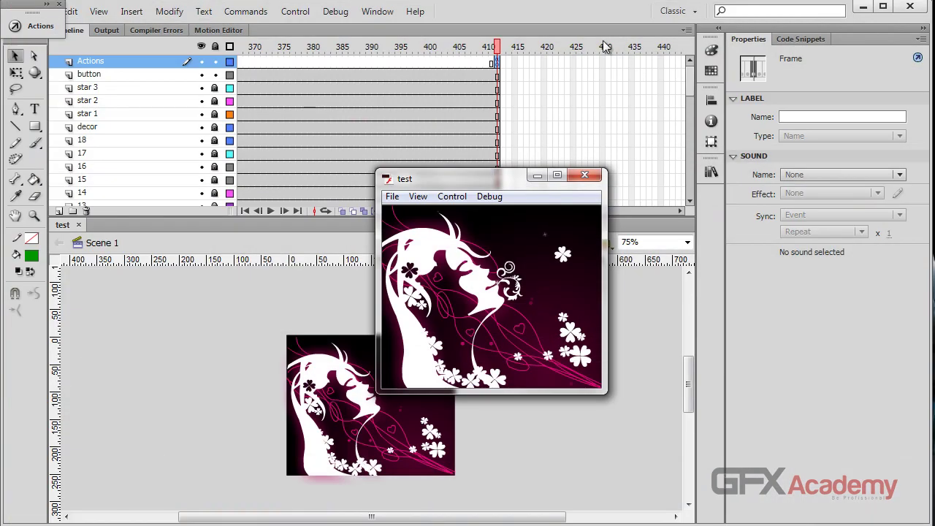
left_click(584, 176)
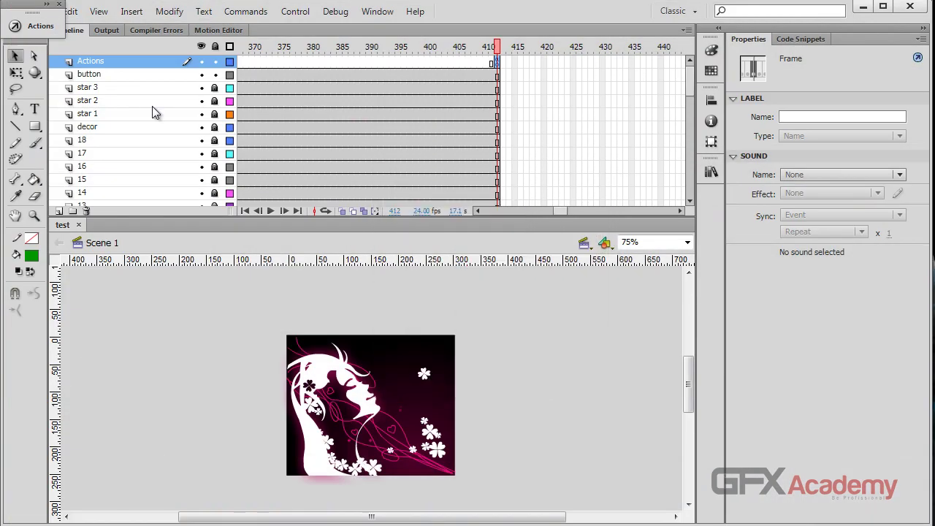
left_click(40, 25)
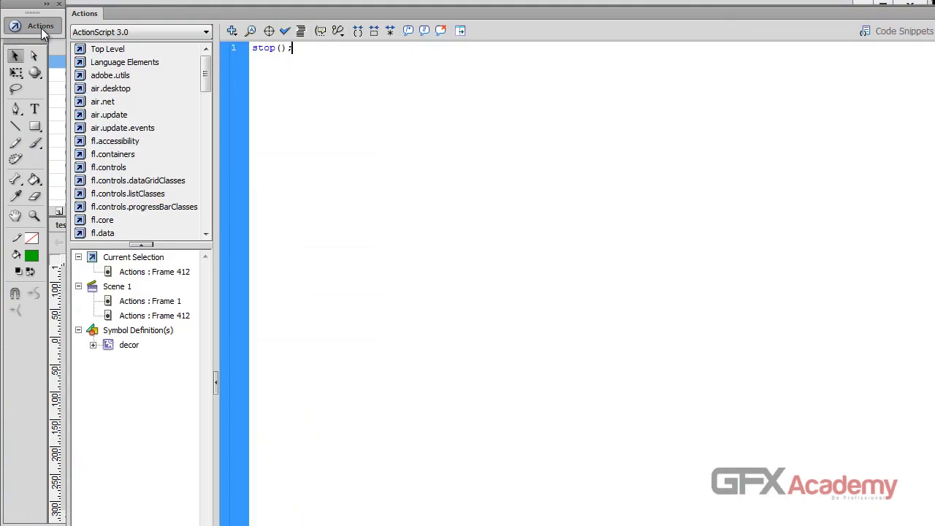
left_click(162, 301)
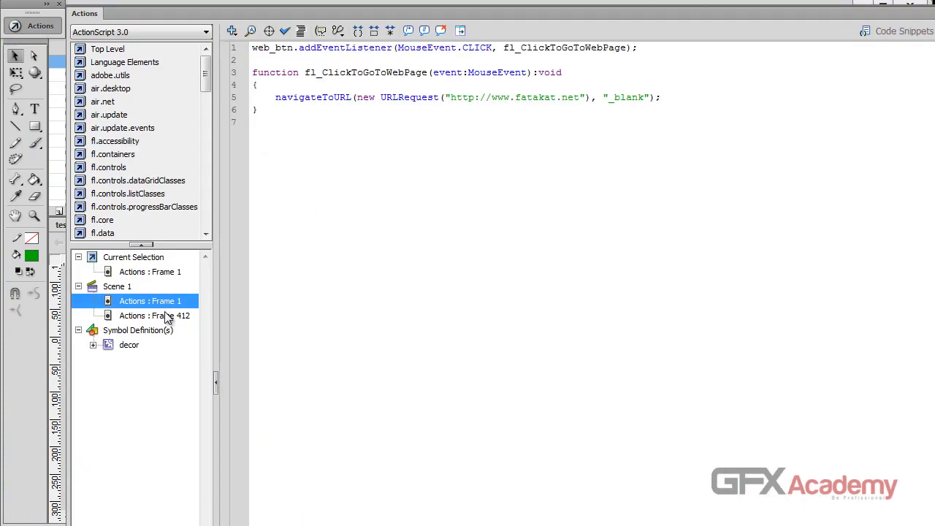
double_click(565, 97)
type("com")
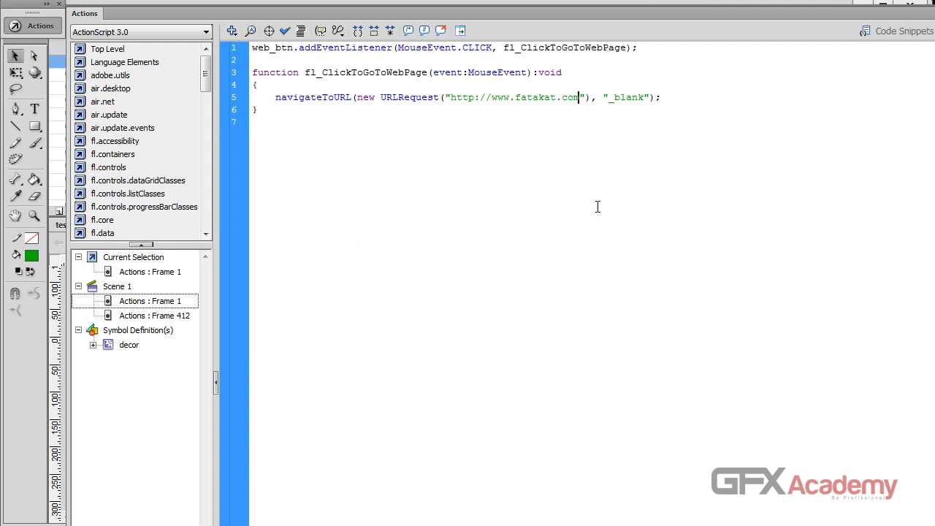
key("F9")
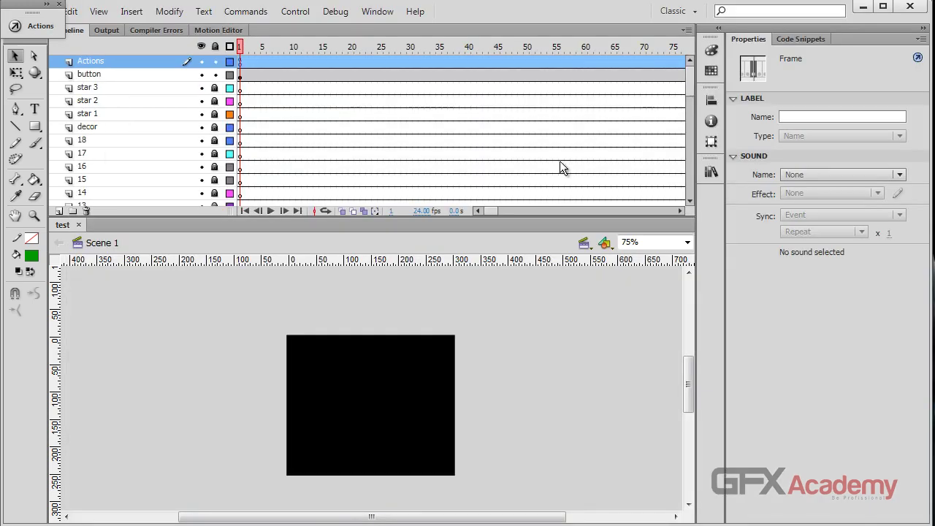
Step: Scrub the main timeline from frame 1 to frame 399 to review the animation
left_click(199, 333)
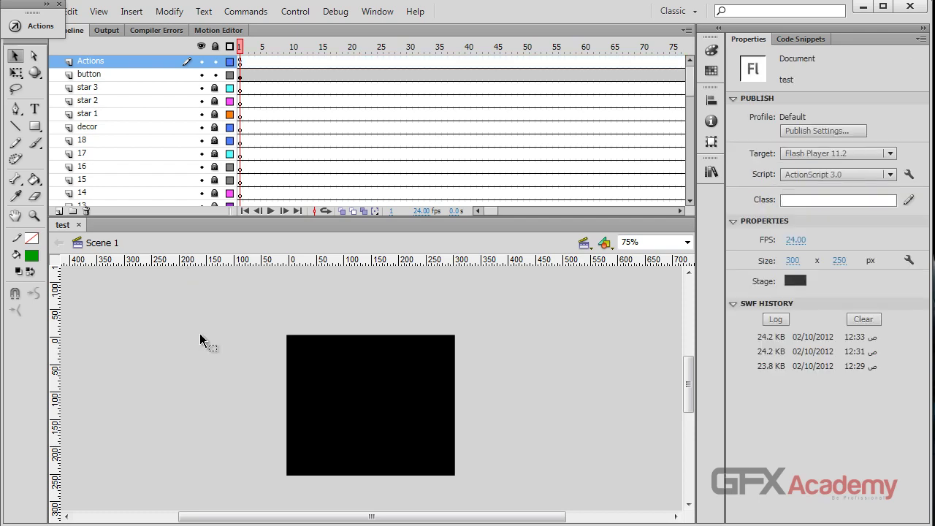
left_click_drag(241, 46, 268, 52)
left_click_drag(153, 57, 491, 53)
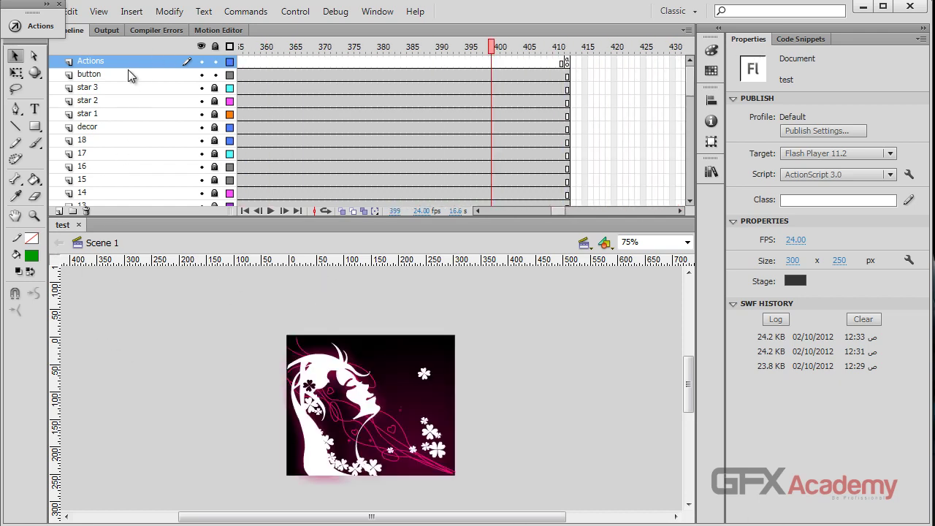
Step: Remove the extra frames after frame 412 from the mask layers above line 2 bold and line 1 bold
scroll(130, 76, "down", 5)
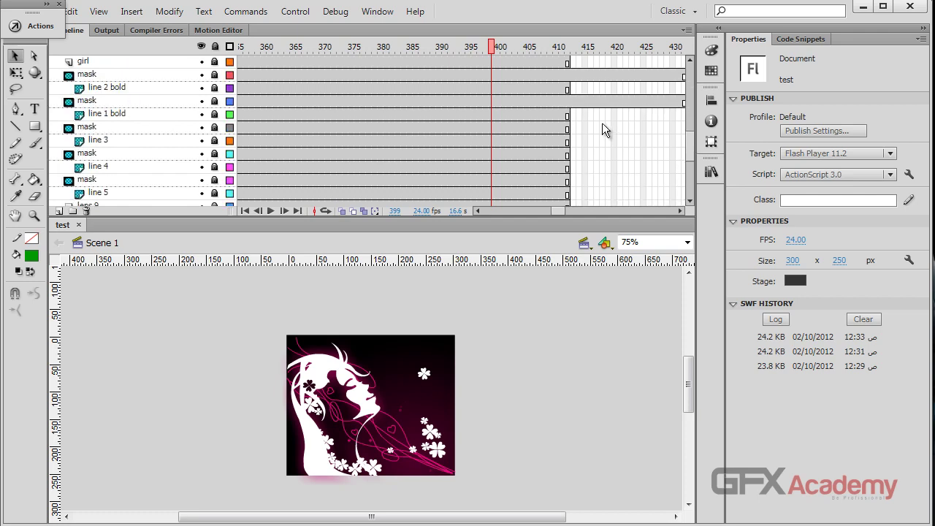
left_click_drag(575, 104, 607, 70)
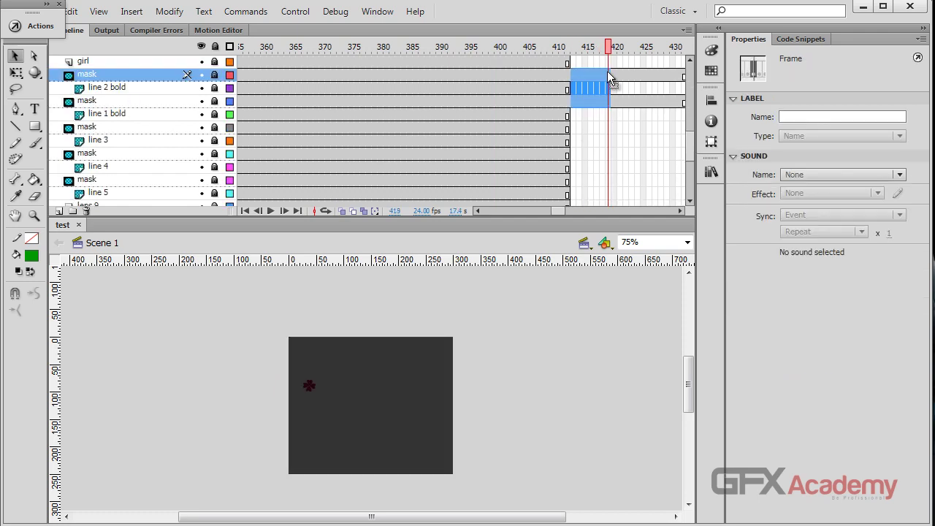
key("shift+F5")
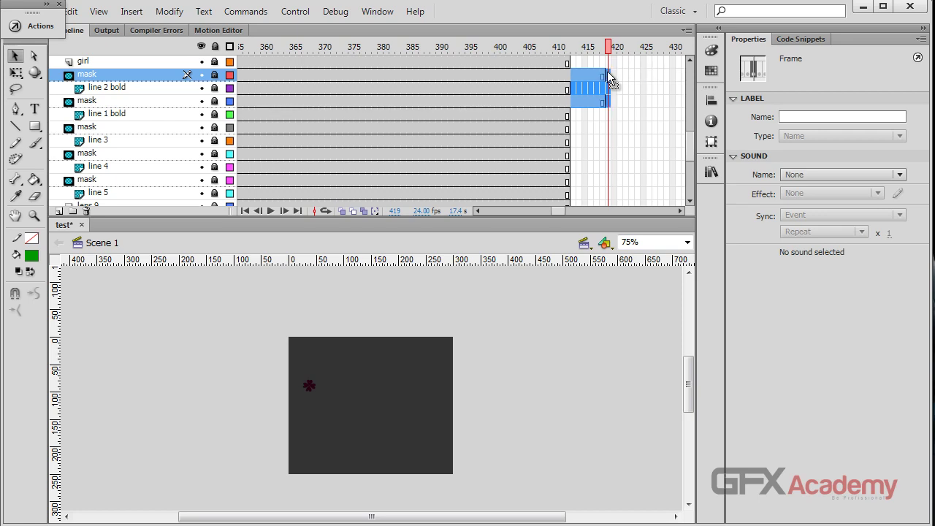
Step: Remove the extra frames after frame 412 from the head rose layer and save the document
scroll(602, 117, "down", 5)
scroll(603, 147, "up", 5)
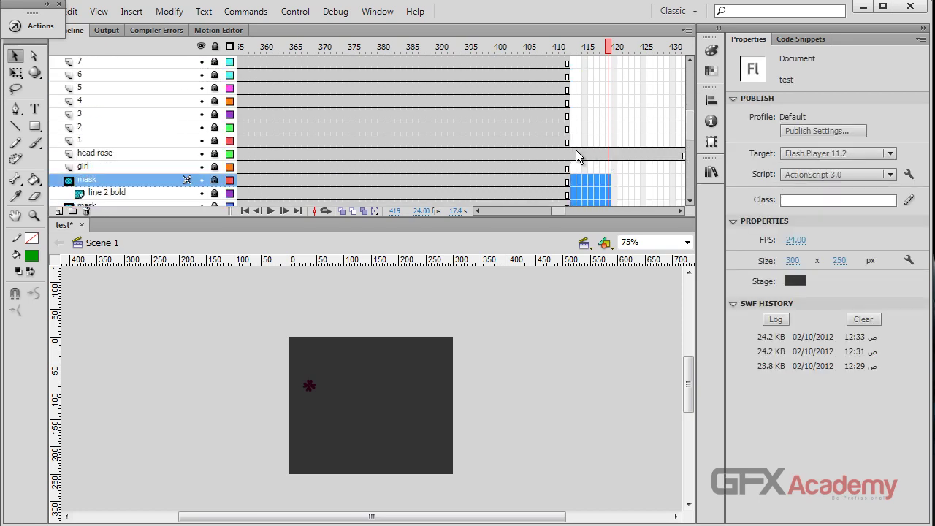
left_click_drag(577, 157, 718, 154)
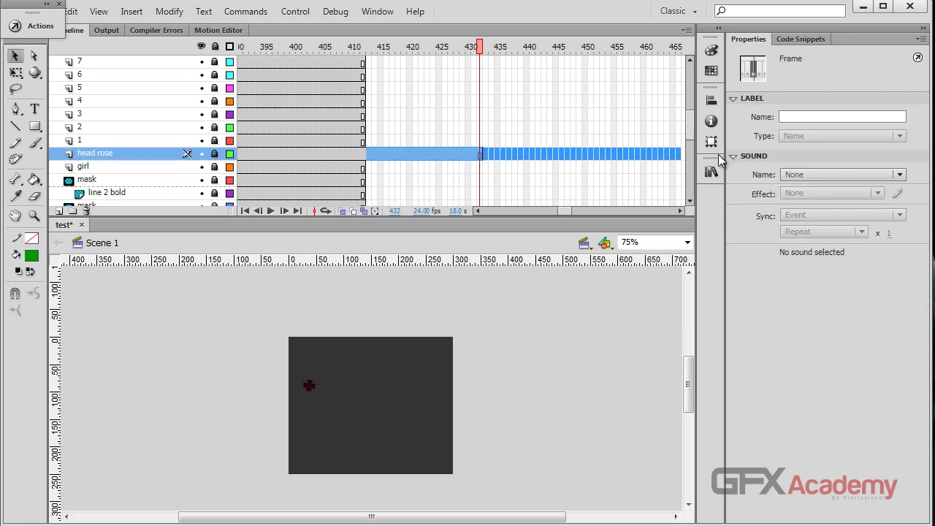
key("shift+F5")
scroll(241, 144, "up", 6)
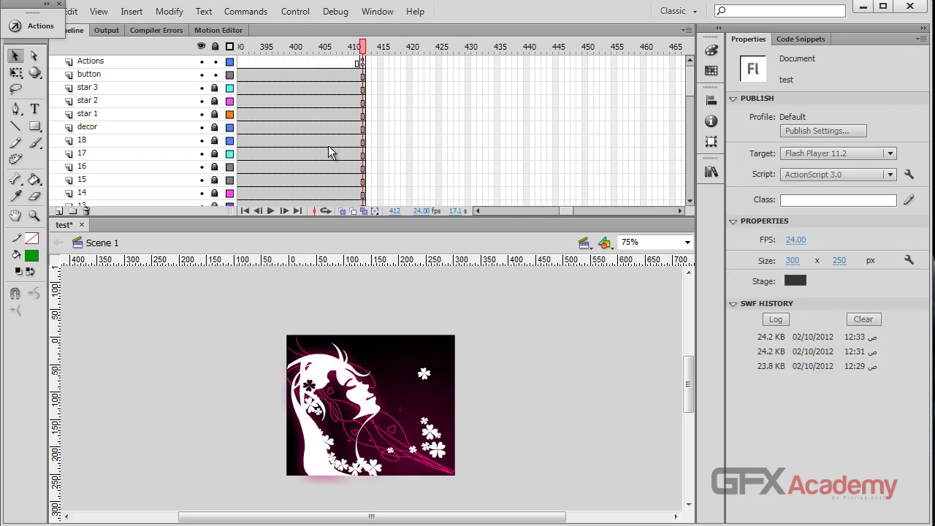
key("ctrl+s")
Step: Copy the frames of all layers from Actions down to heart 1, leaving out the bg layer
left_click_drag(562, 210, 485, 211)
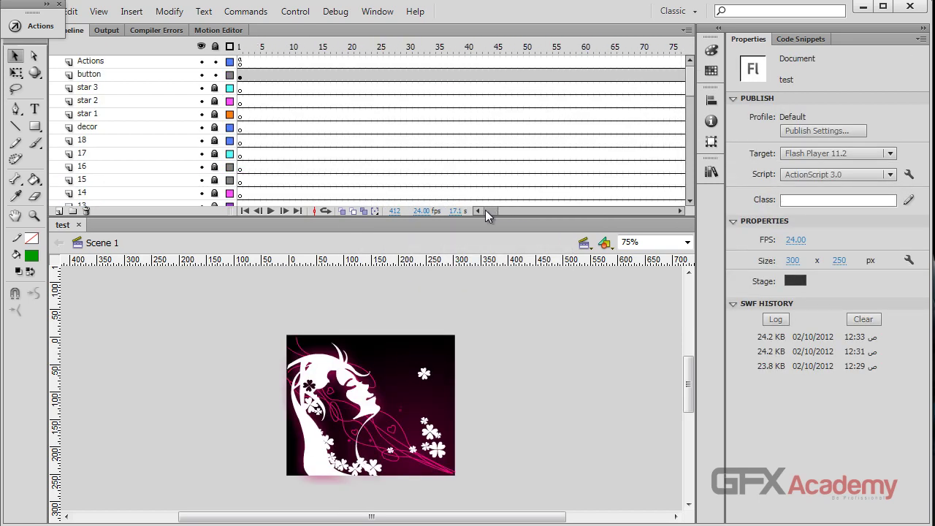
left_click(113, 62)
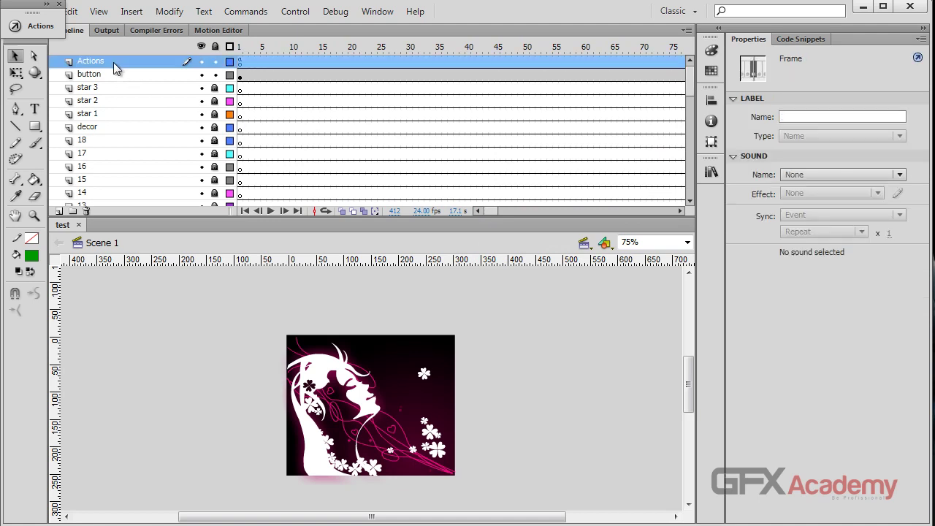
scroll(117, 110, "down", 10)
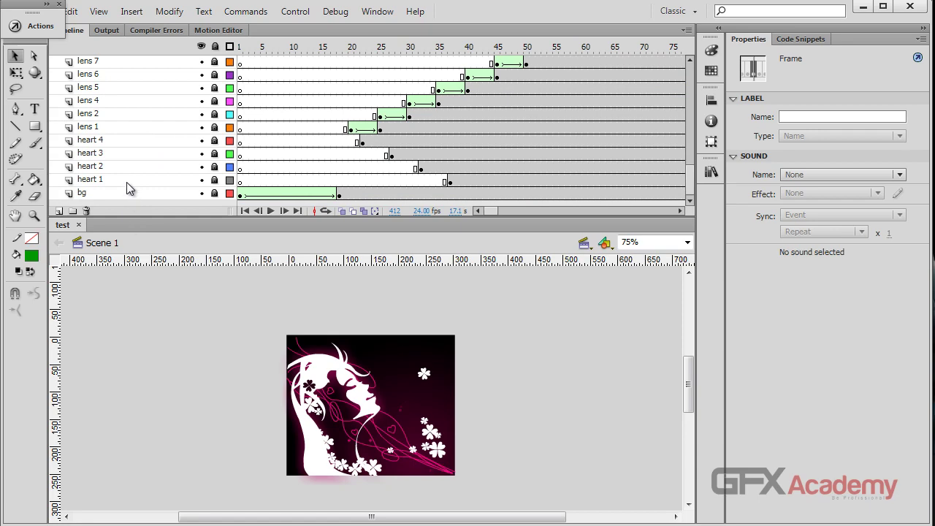
left_click(126, 182, "shift")
right_click(319, 127)
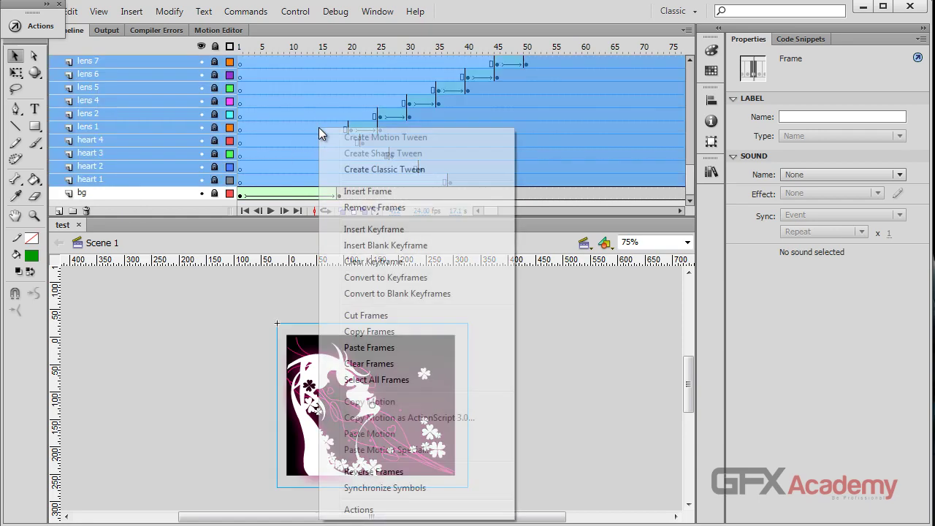
left_click(349, 333)
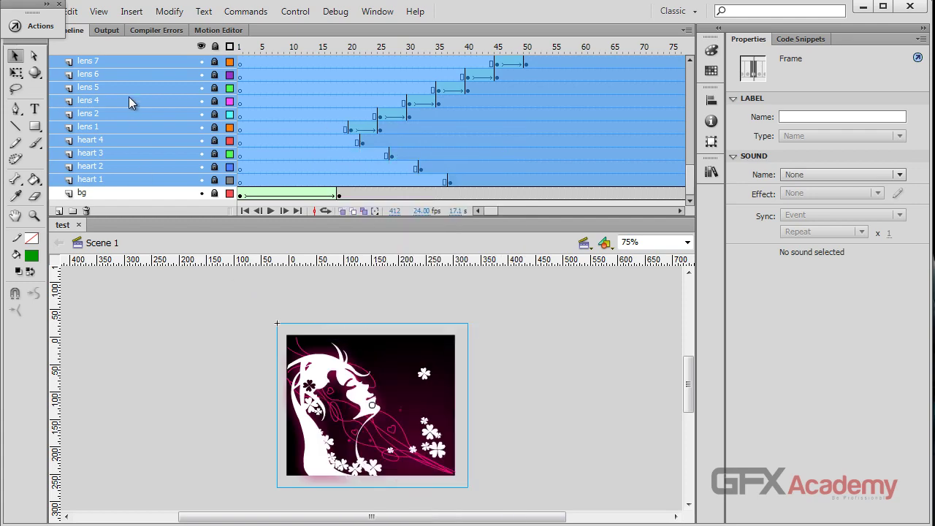
Step: Create a new movie clip symbol named all
left_click(132, 11)
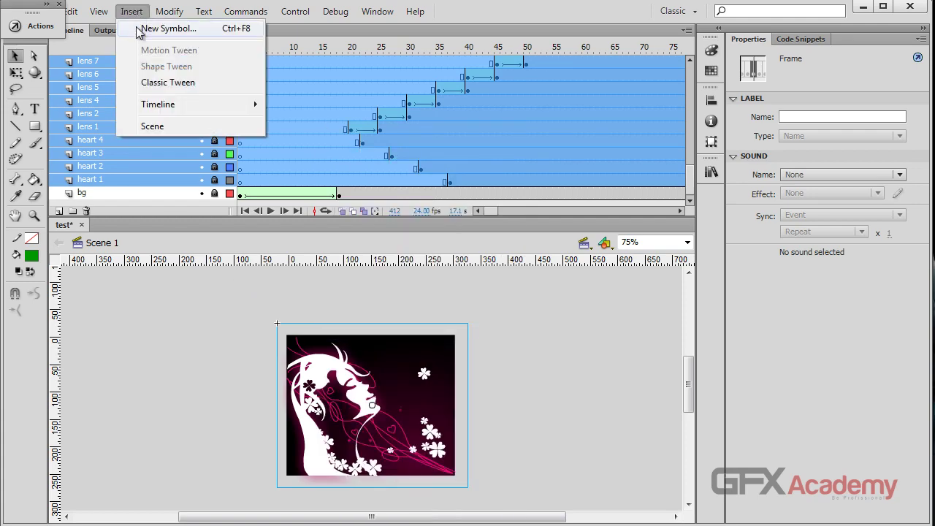
left_click(155, 30)
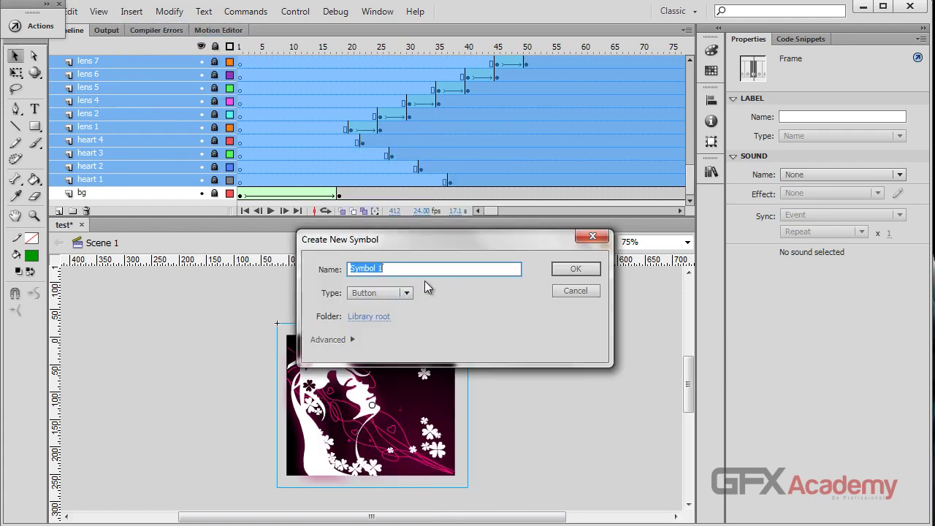
type("all")
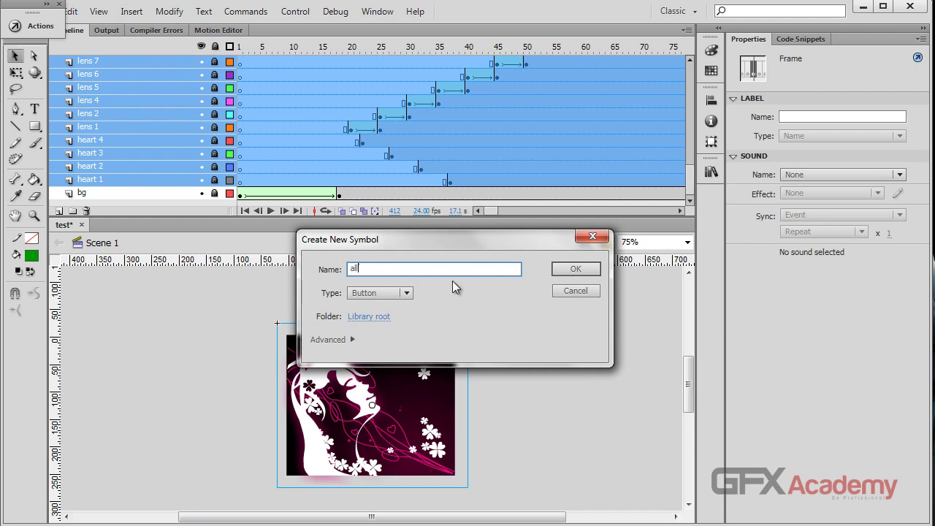
left_click(408, 294)
left_click(400, 306)
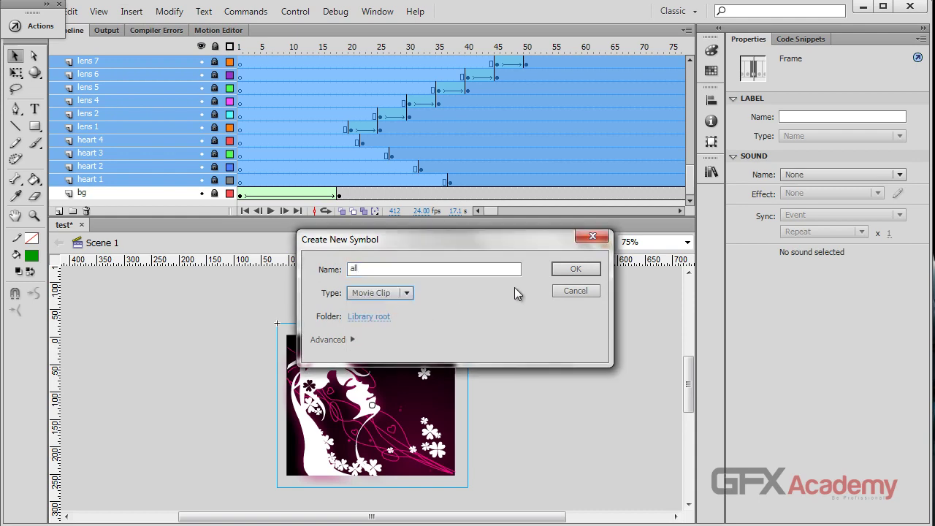
left_click(575, 269)
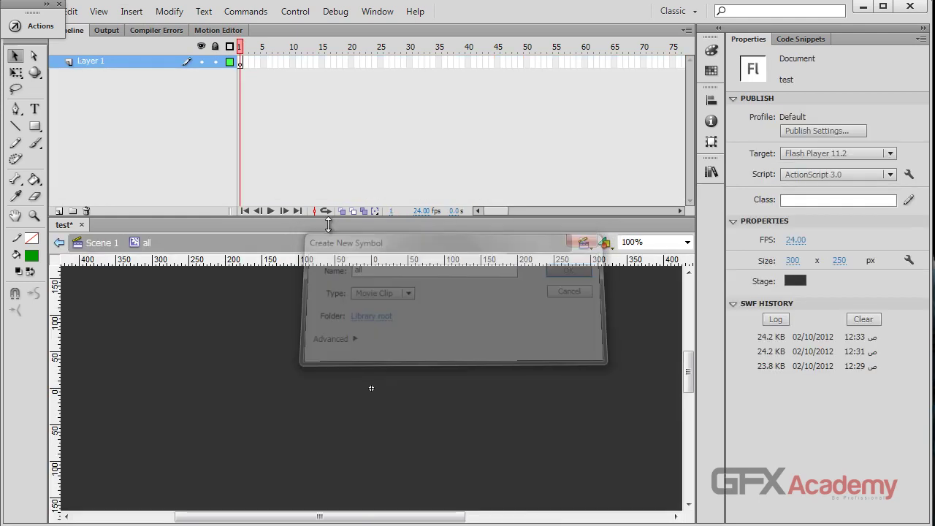
Step: Paste the copied layer frames into the first frame of the all symbol
left_click(241, 62)
right_click(241, 63)
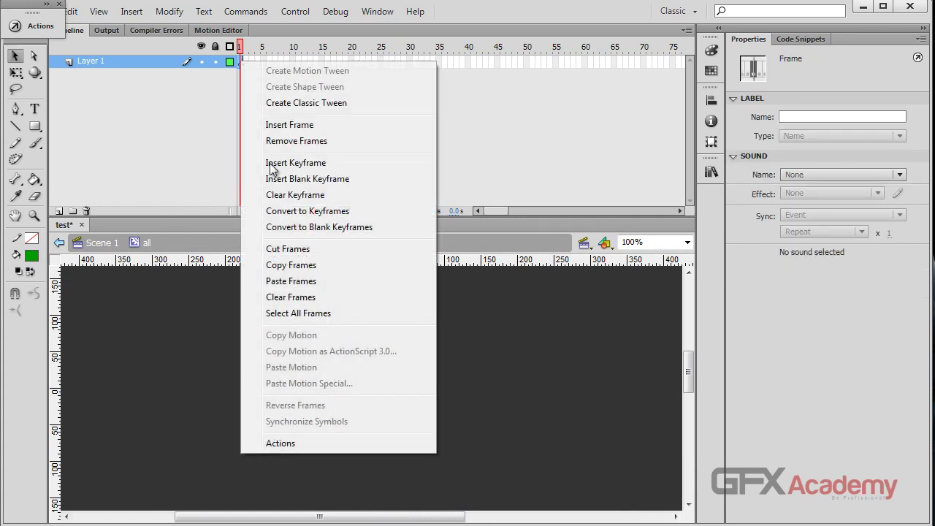
left_click(318, 280)
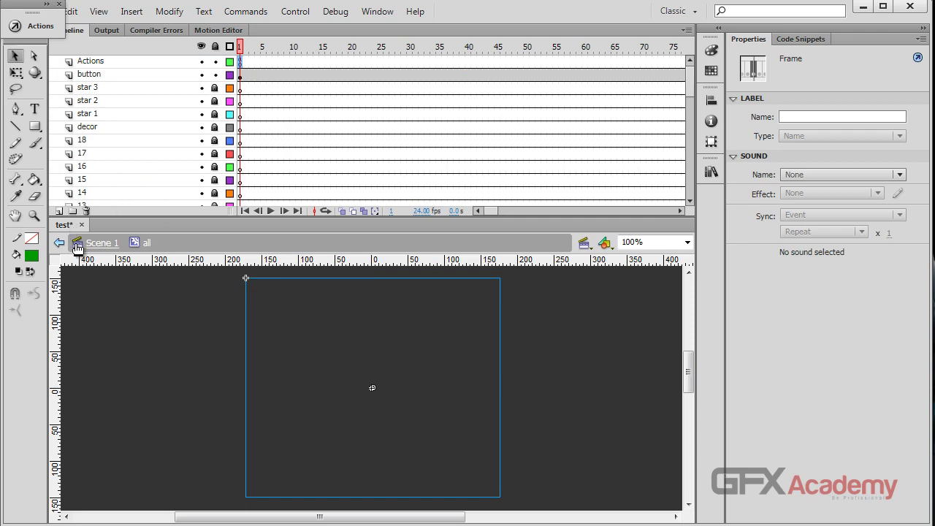
Step: Return to Scene 1 and delete every layer from Actions down to heart 1, keeping only bg
left_click(101, 244)
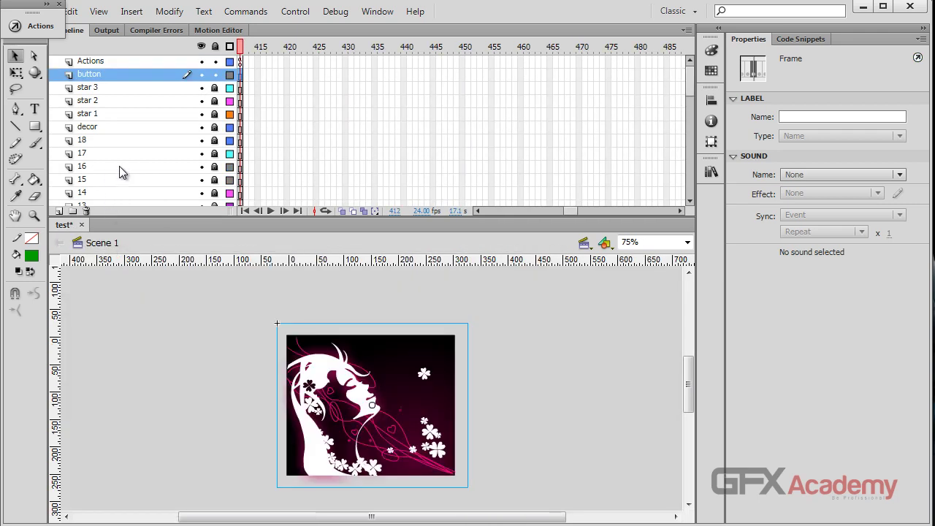
scroll(119, 165, "down", 10)
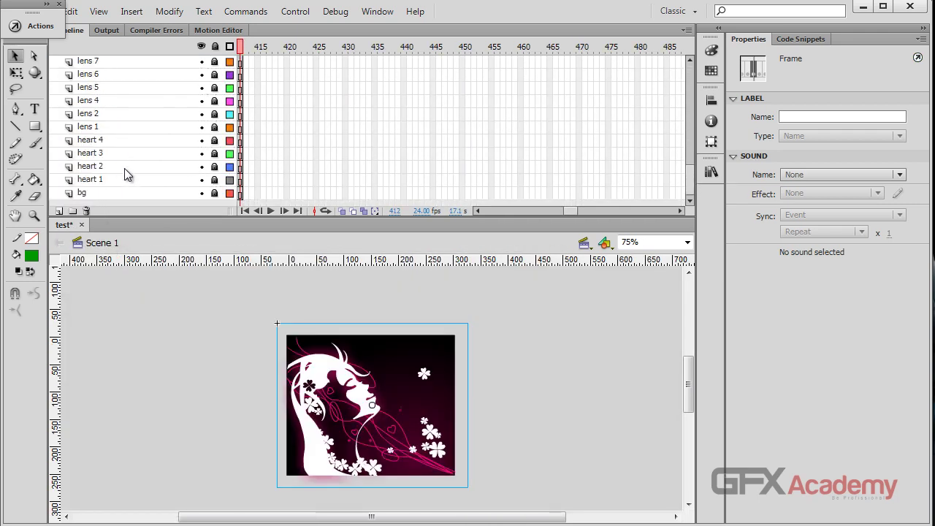
left_click(129, 181)
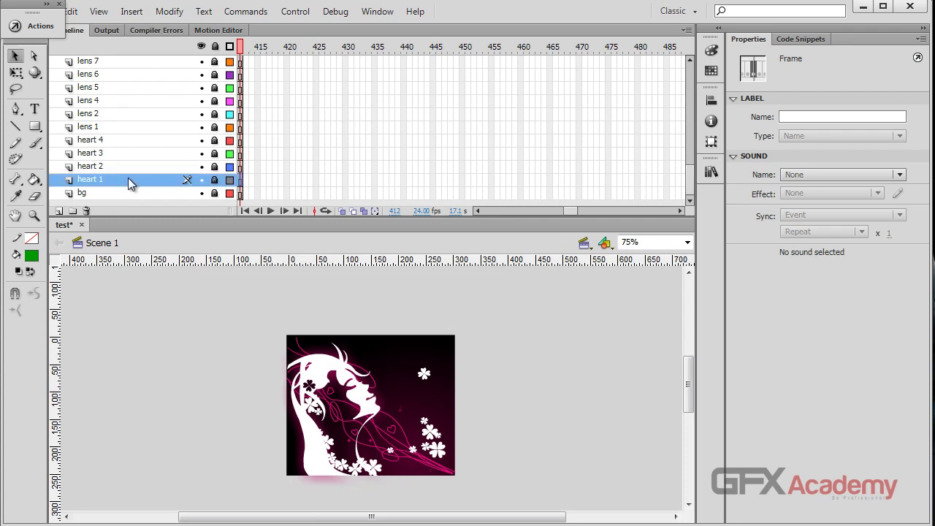
scroll(182, 146, "up", 3)
scroll(414, 125, "down", 3)
left_click_drag(569, 211, 487, 211)
scroll(117, 117, "up", 10)
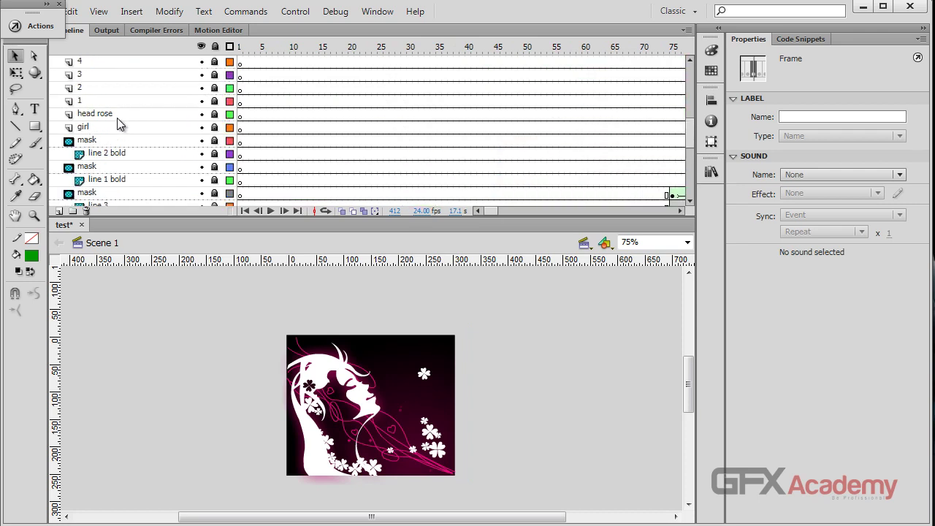
scroll(95, 71, "up", 2)
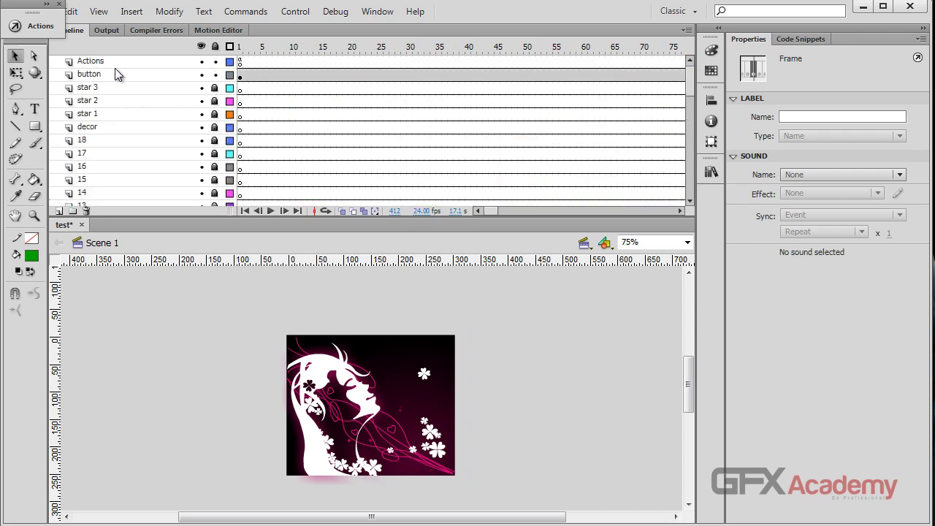
key("ctrl+a")
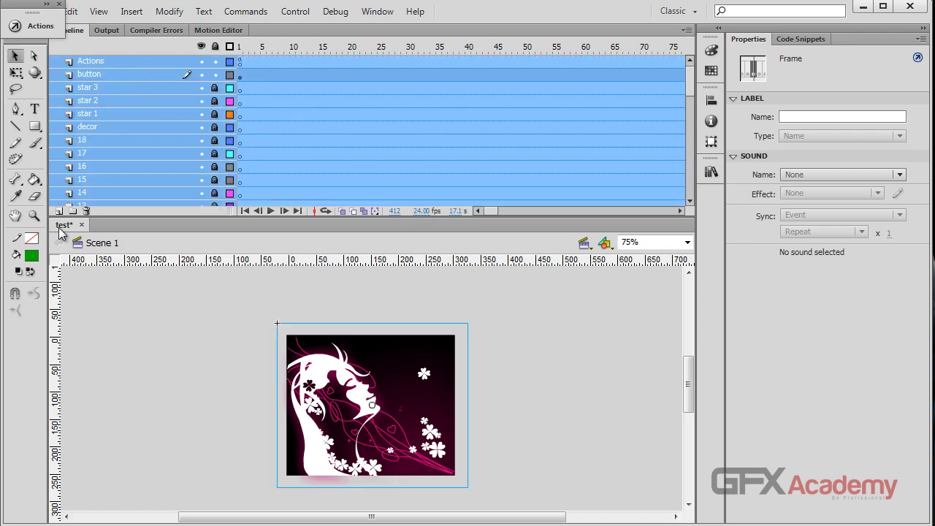
left_click(86, 211)
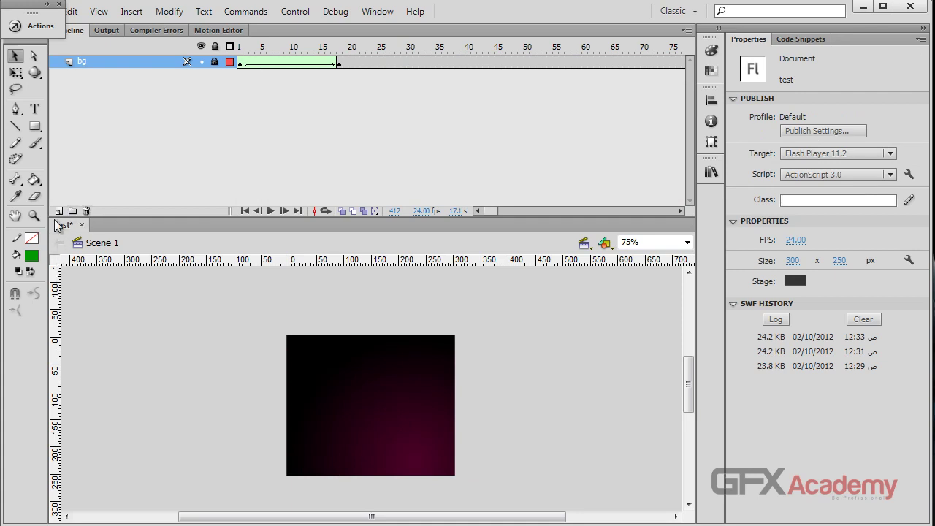
Step: Add a new layer above bg and name it banner
left_click(60, 211)
double_click(103, 66)
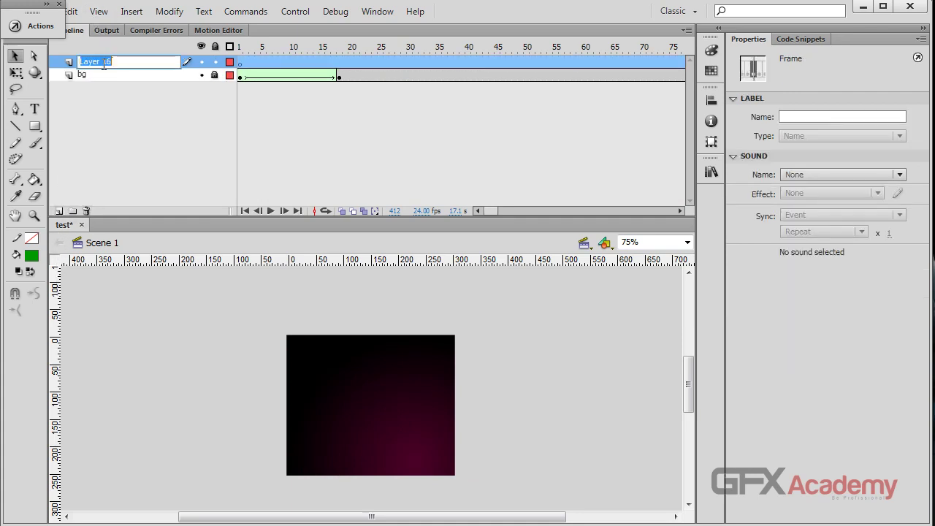
type("banner")
key("Return")
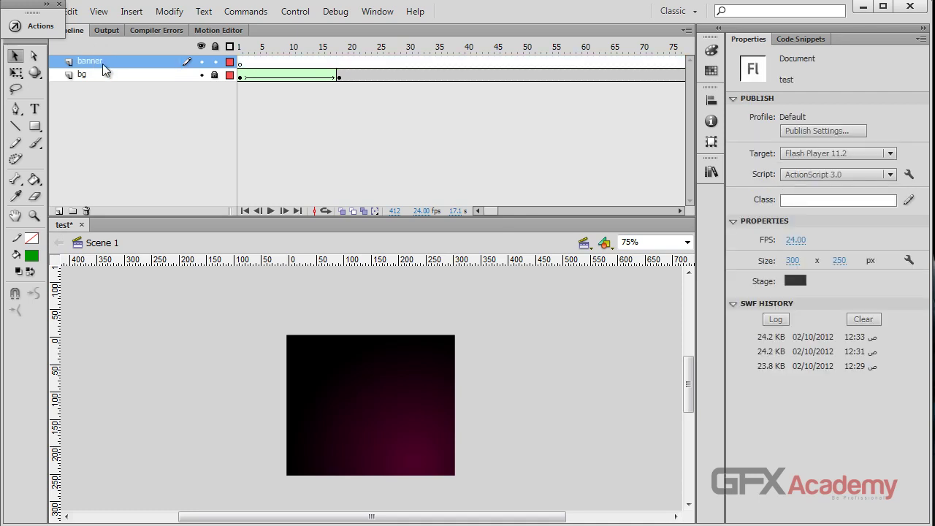
Step: Place an instance of the all movie clip near the stage centre on frame 1 of the banner layer
right_click(240, 60)
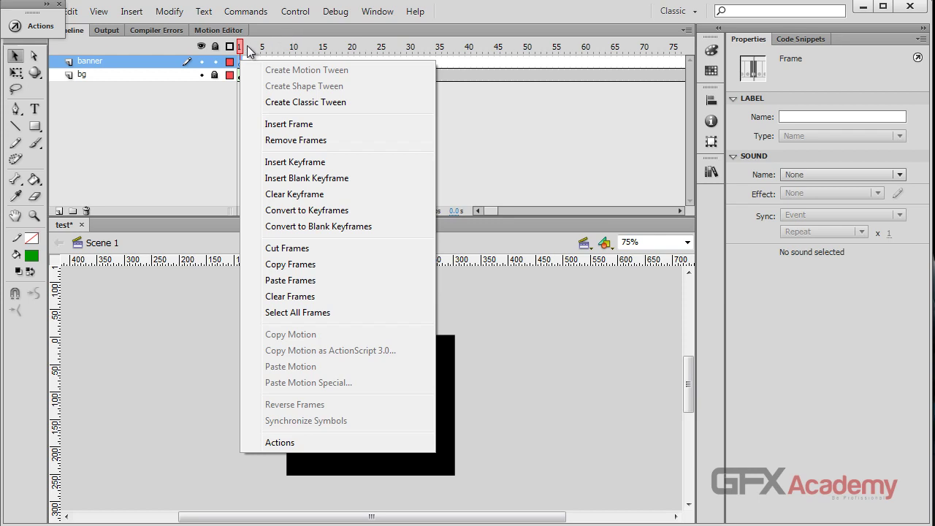
left_click(243, 48)
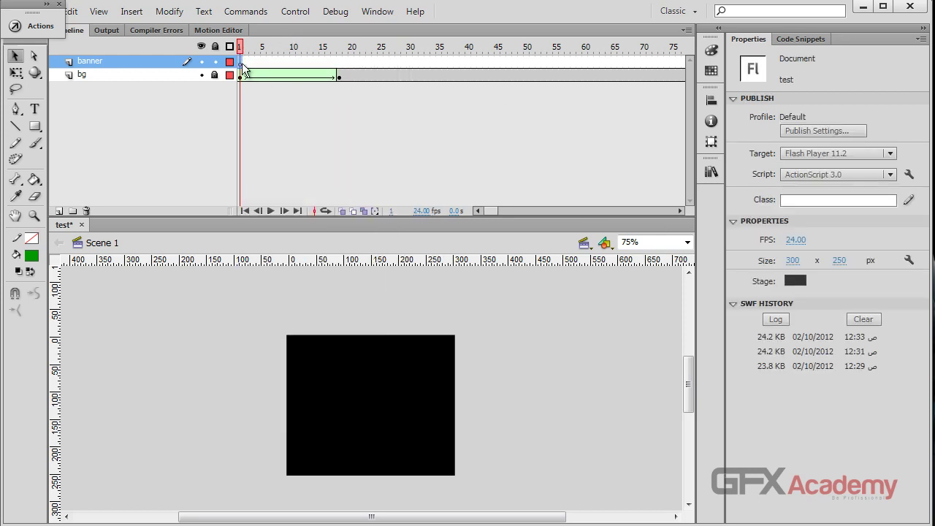
left_click(243, 63)
left_click(709, 172)
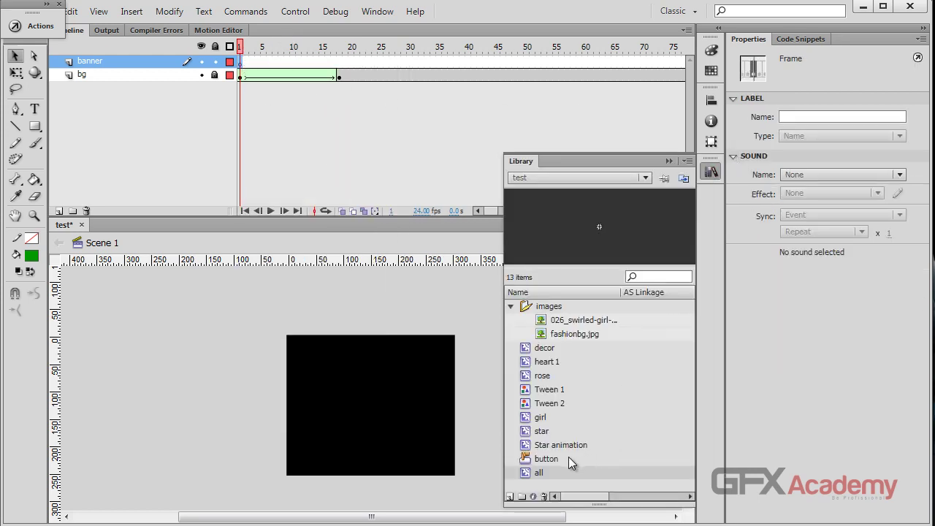
left_click_drag(526, 474, 372, 407)
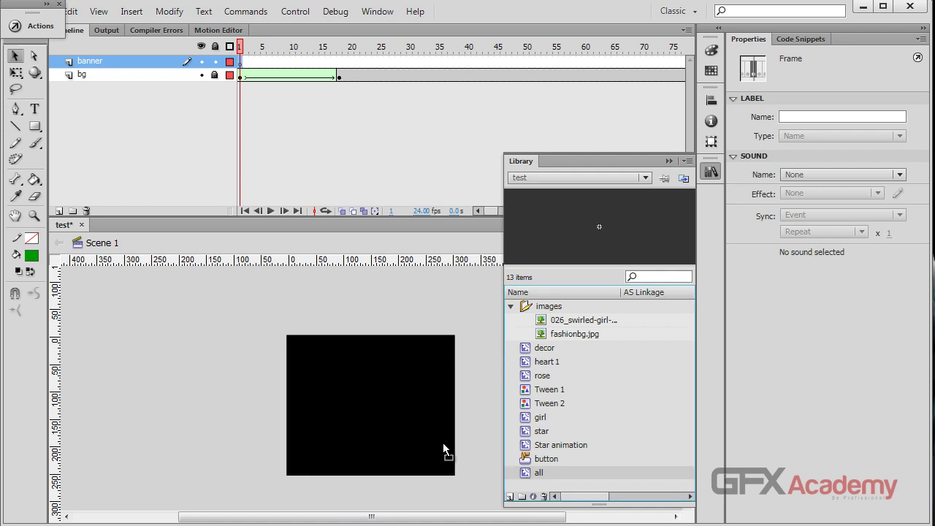
left_click(337, 324)
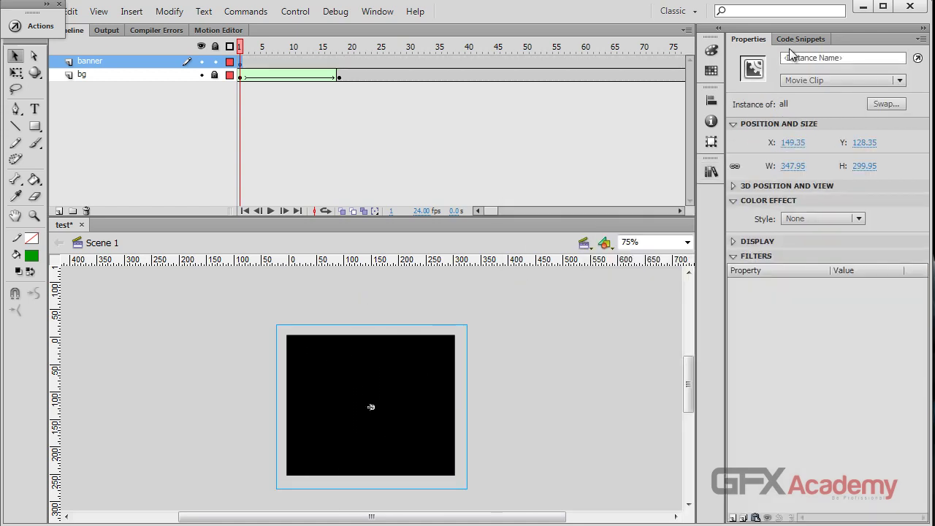
Step: Centre the all instance horizontally and vertically on the stage and preview the movie
left_click(711, 99)
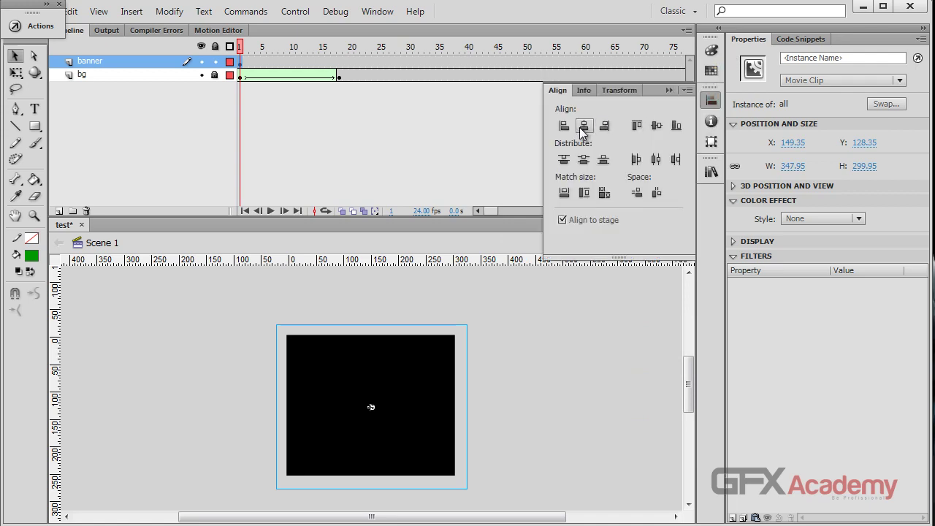
left_click(583, 125)
left_click(657, 126)
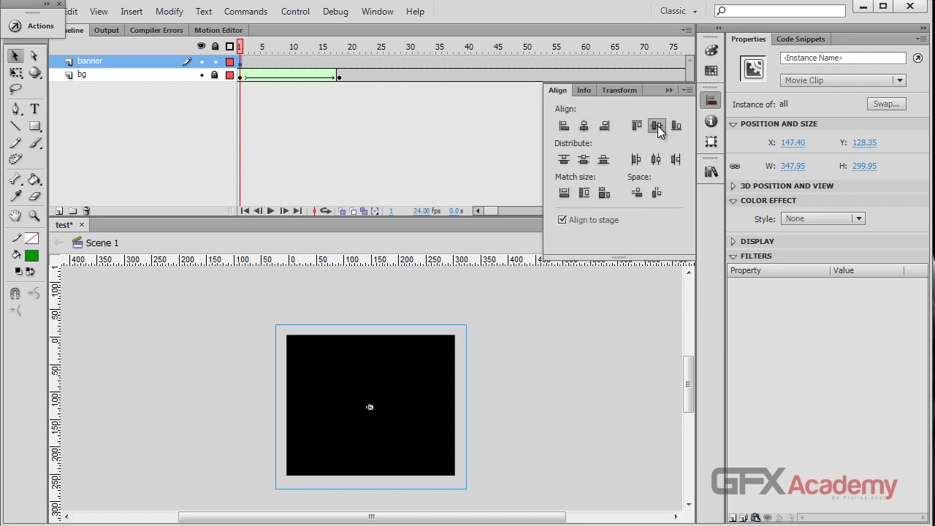
left_click(416, 376)
left_click(510, 362)
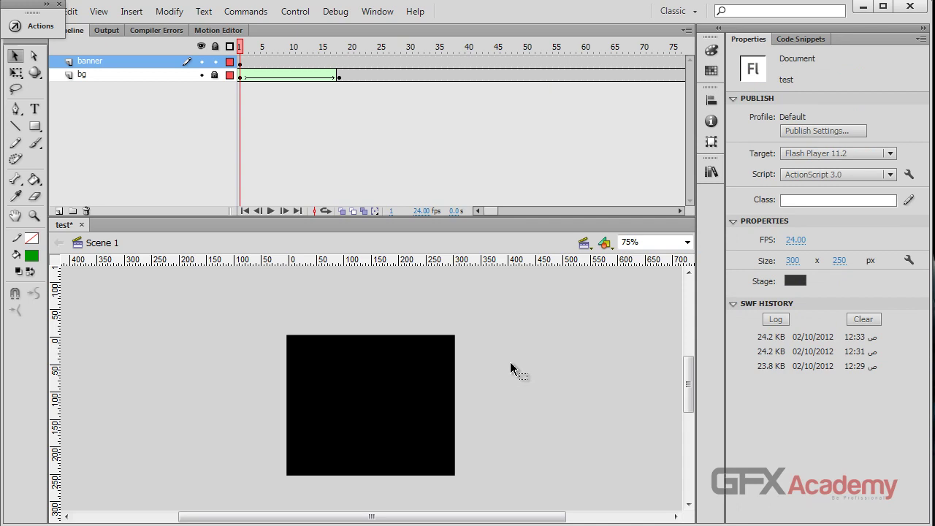
key("ctrl+Return")
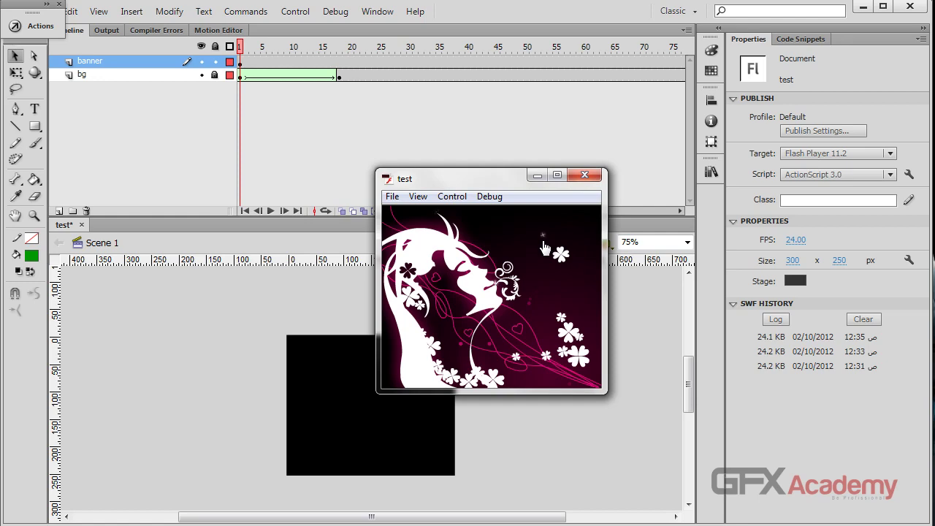
left_click(587, 179)
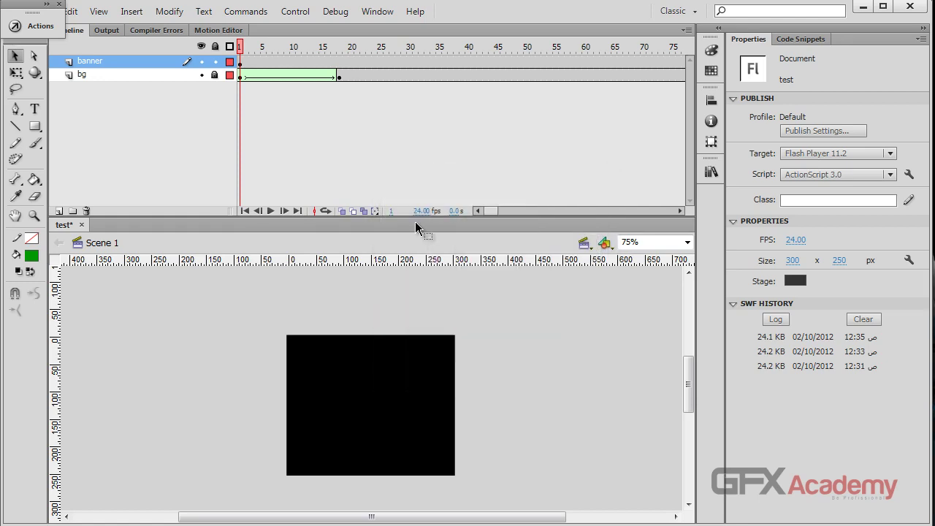
Step: Open the all movie clip for editing and lock its Actions and button layers
left_click(377, 347)
double_click(378, 347)
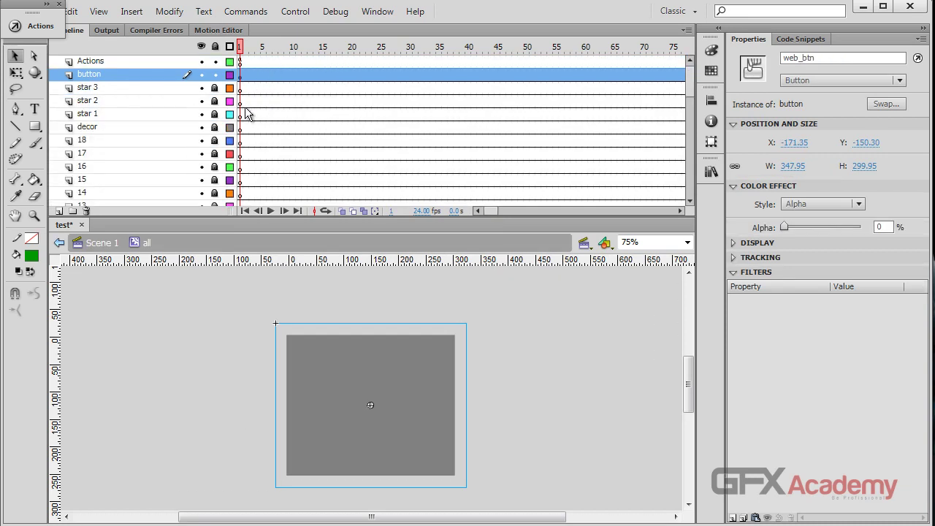
left_click_drag(493, 212, 529, 212)
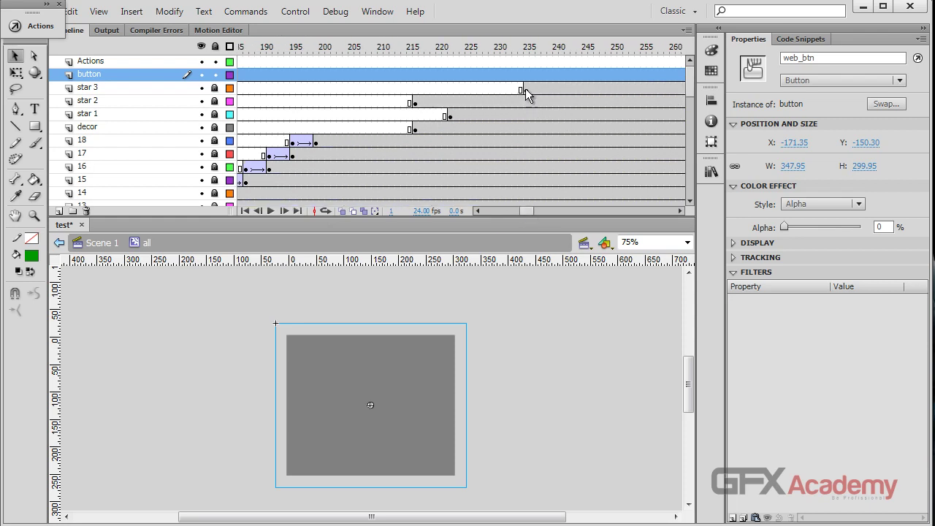
left_click(215, 74)
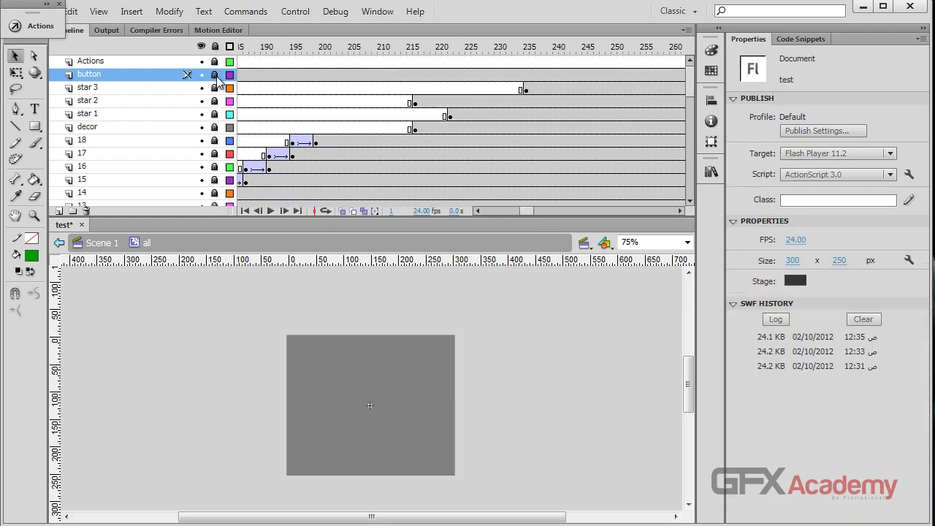
Step: Unlock the star 3 layer, open its star clip at frame 235, and extend that clip's star layer to frame 85
left_click(526, 88)
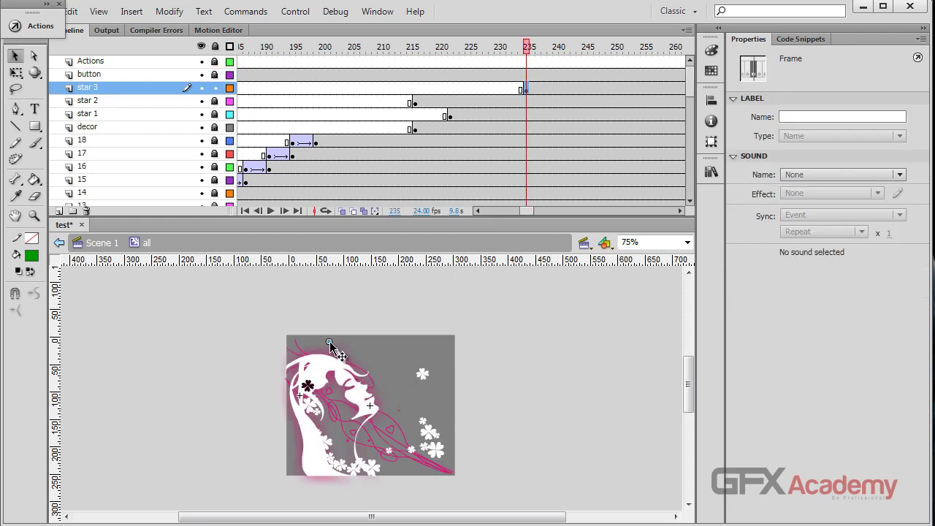
double_click(329, 343)
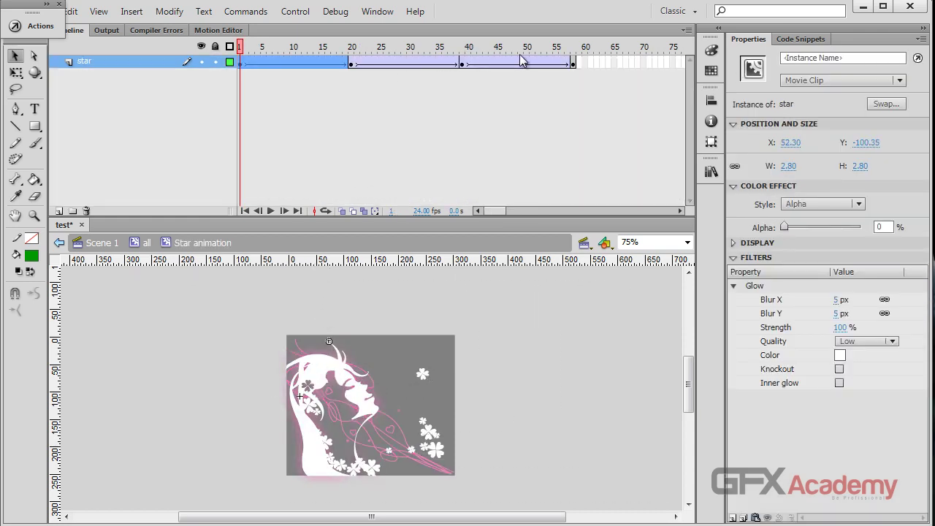
left_click_drag(589, 68, 530, 62)
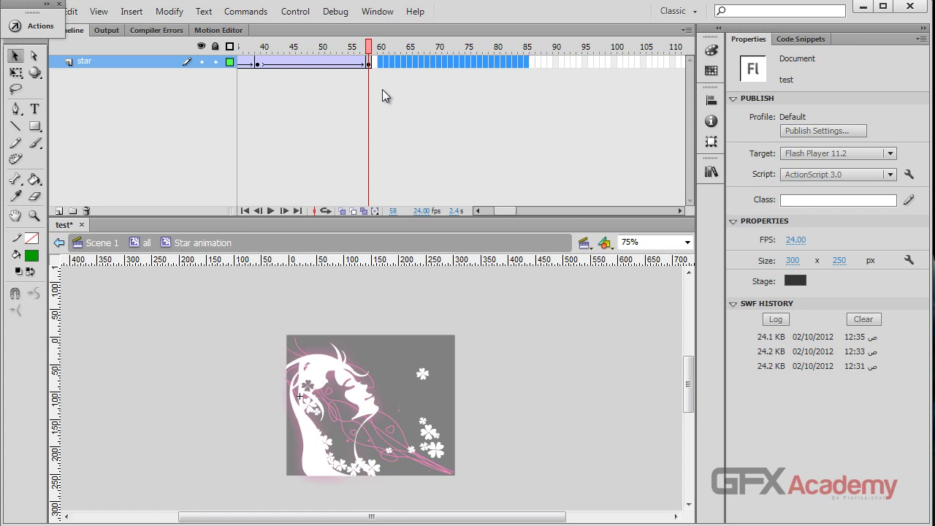
key("F5")
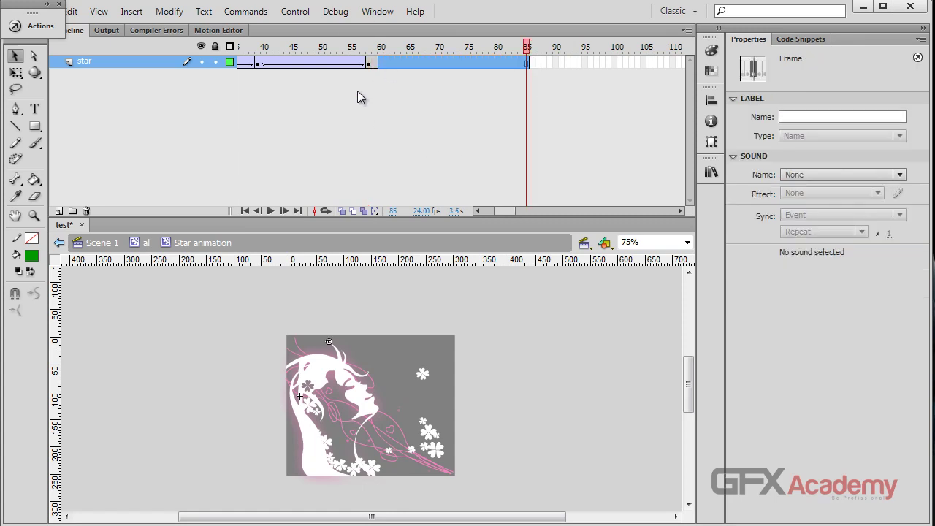
Step: Save the document and preview the movie with the longer star animation
key("ctrl+s")
key("ctrl+Return")
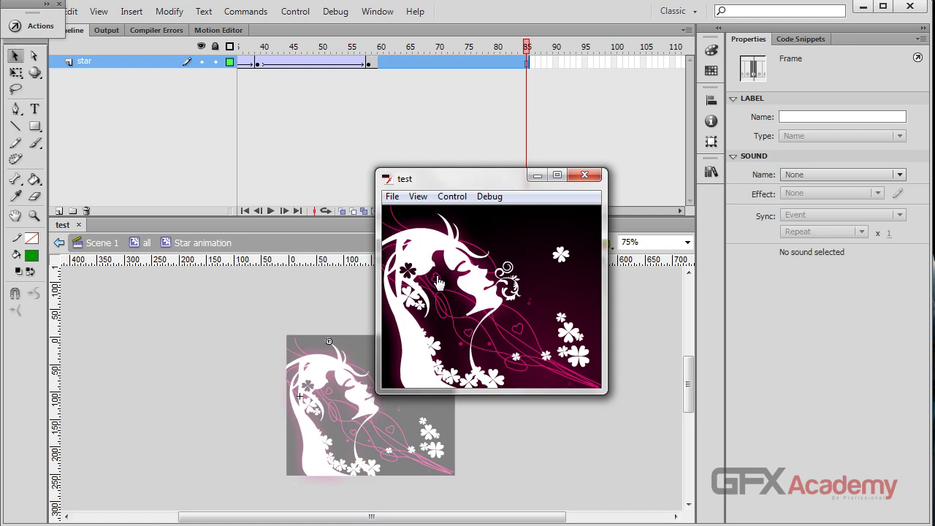
left_click(584, 175)
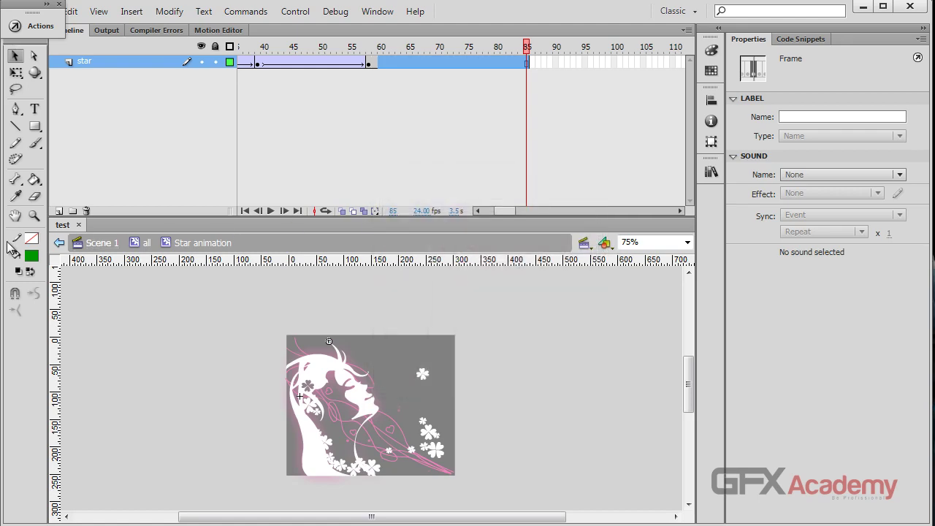
Step: Return to the all movie clip and unlock its star 2 and star 1 layers
left_click(149, 246)
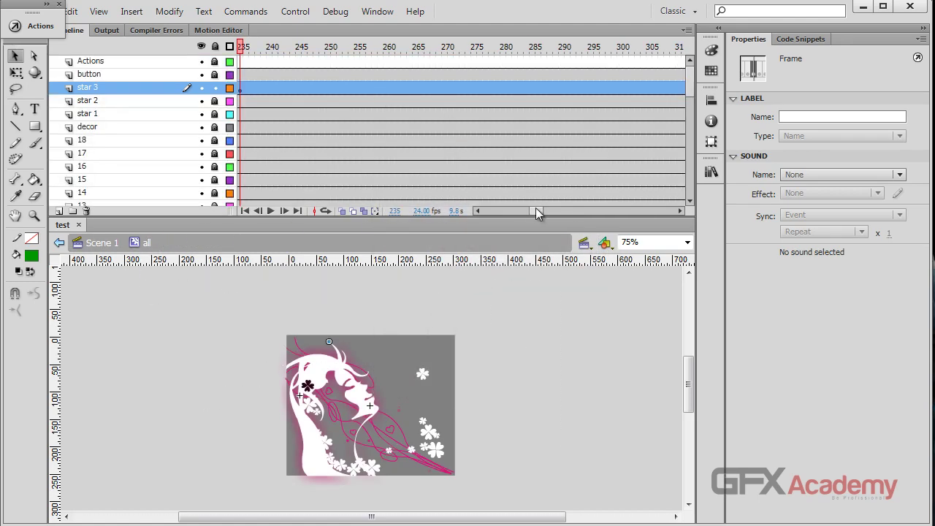
left_click_drag(539, 212, 531, 212)
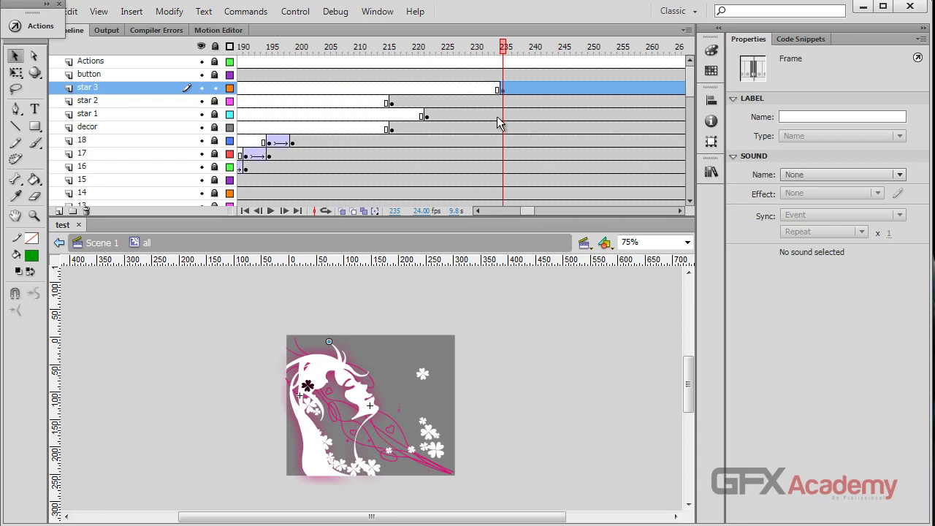
left_click_drag(426, 47, 391, 47)
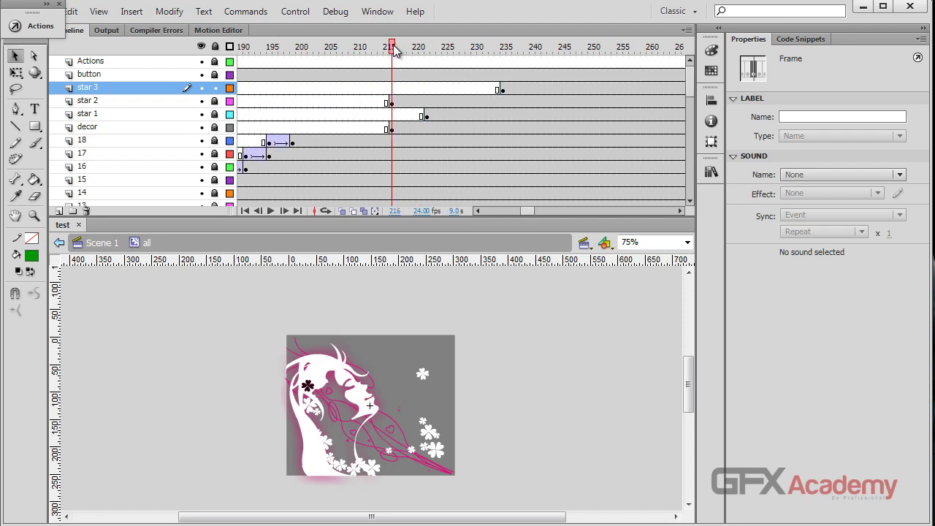
left_click(214, 100)
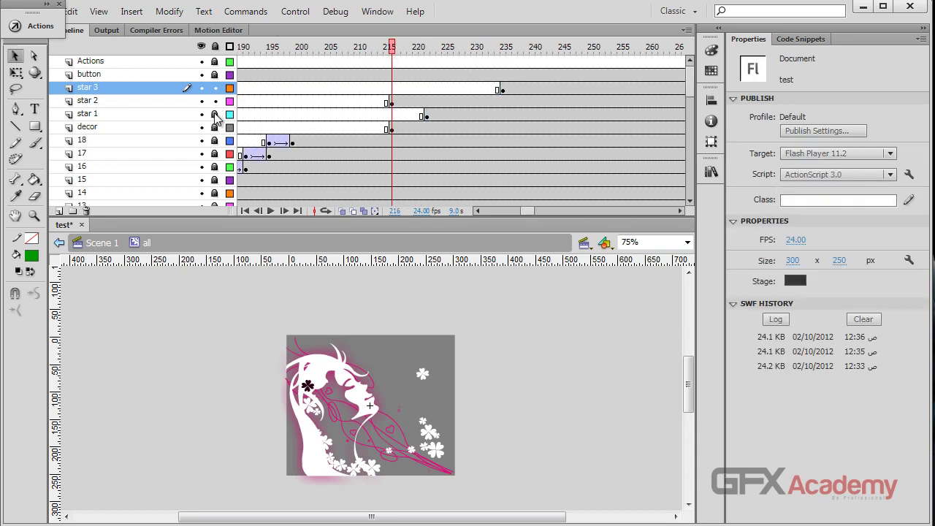
Step: Stagger the star animations by moving the star 3 start keyframe to frame 249 and the star 1 start keyframe to frame 232
left_click(392, 102)
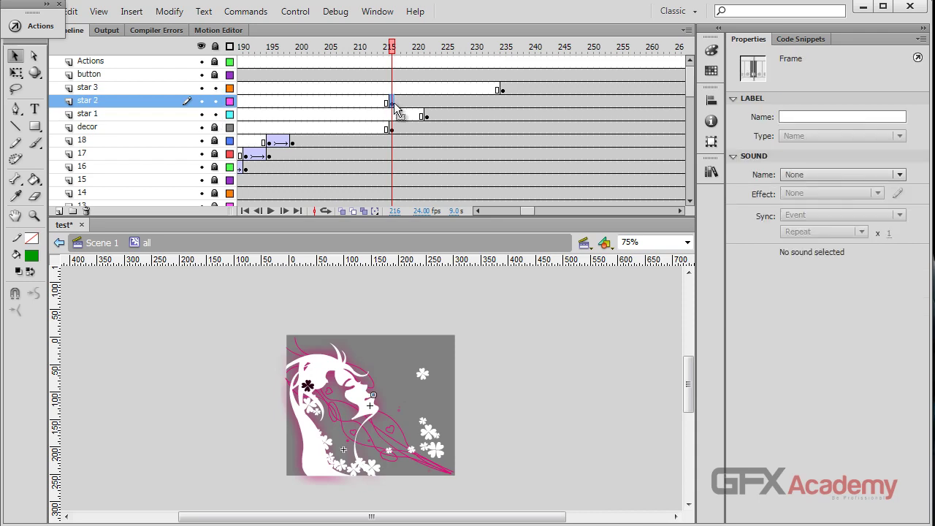
left_click(427, 116)
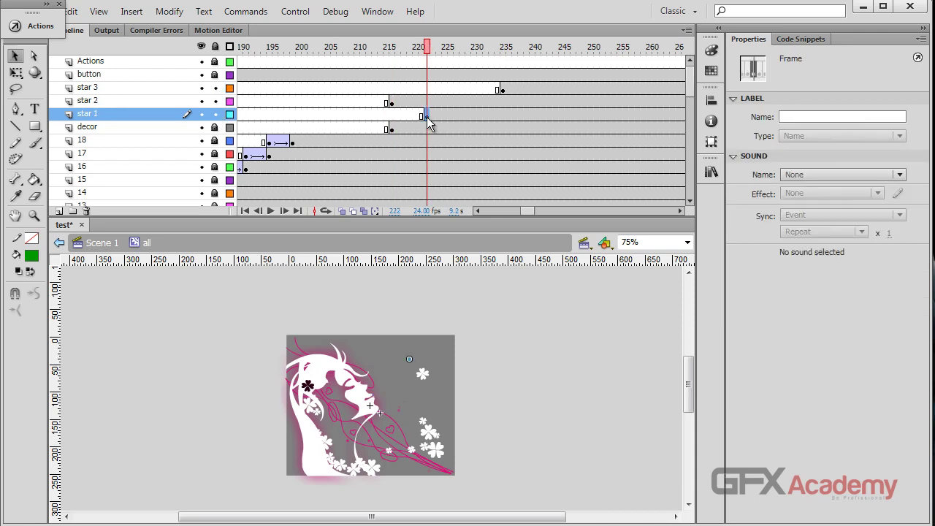
left_click(504, 90)
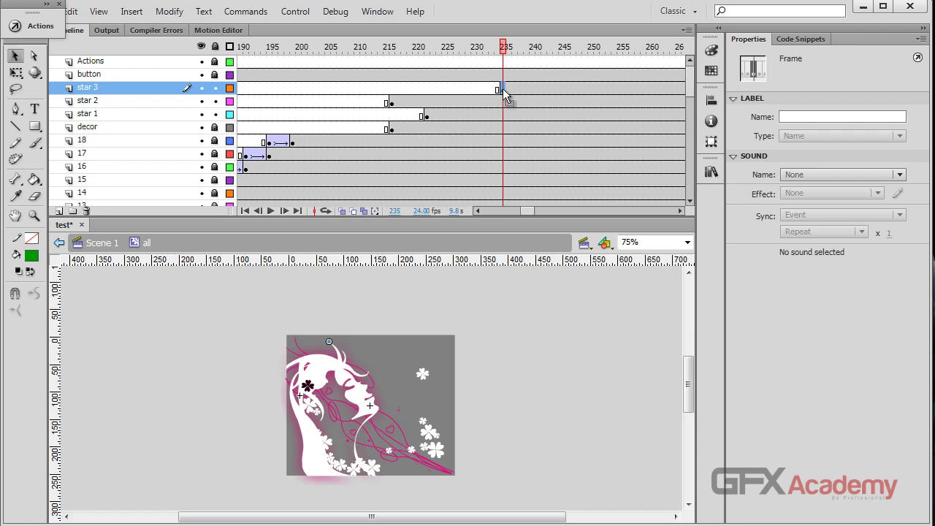
left_click_drag(504, 90, 584, 92)
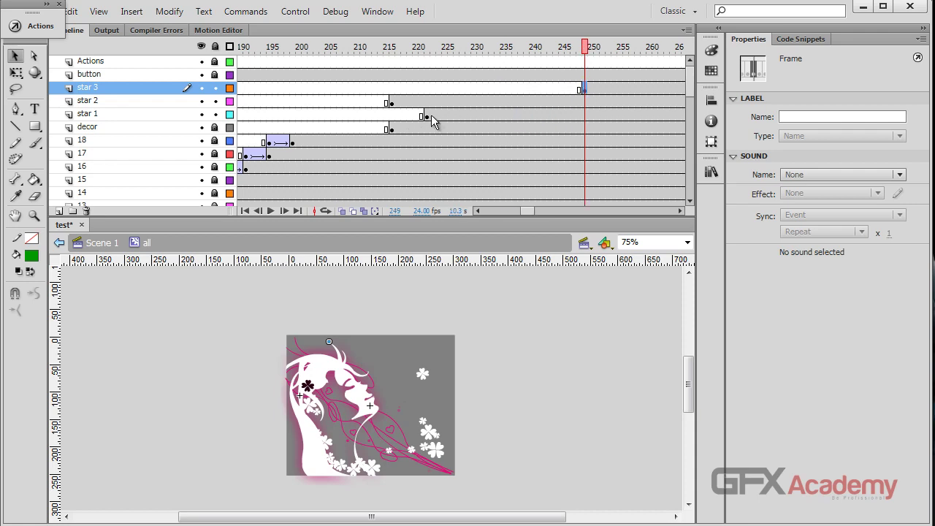
left_click(429, 116)
left_click_drag(428, 115, 485, 114)
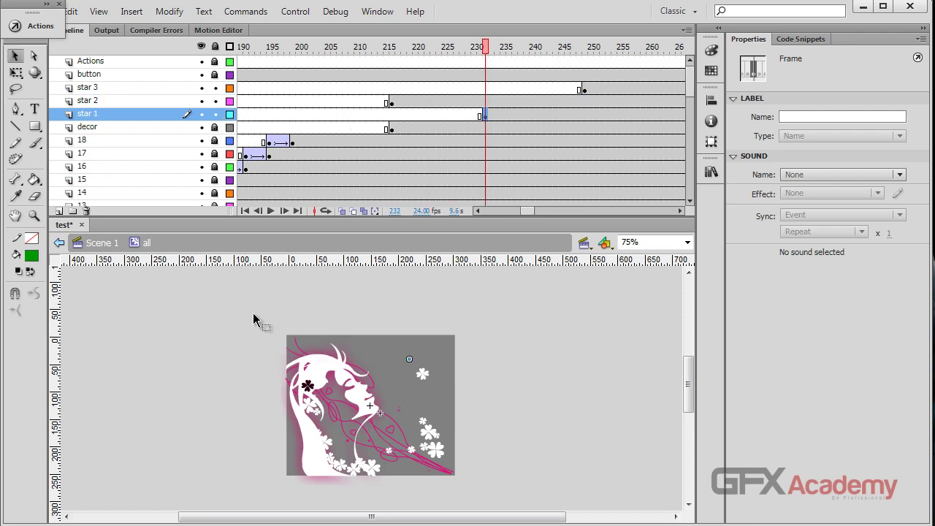
Step: Return to Scene 1 and preview the movie with the restaggered star timing
left_click(106, 246)
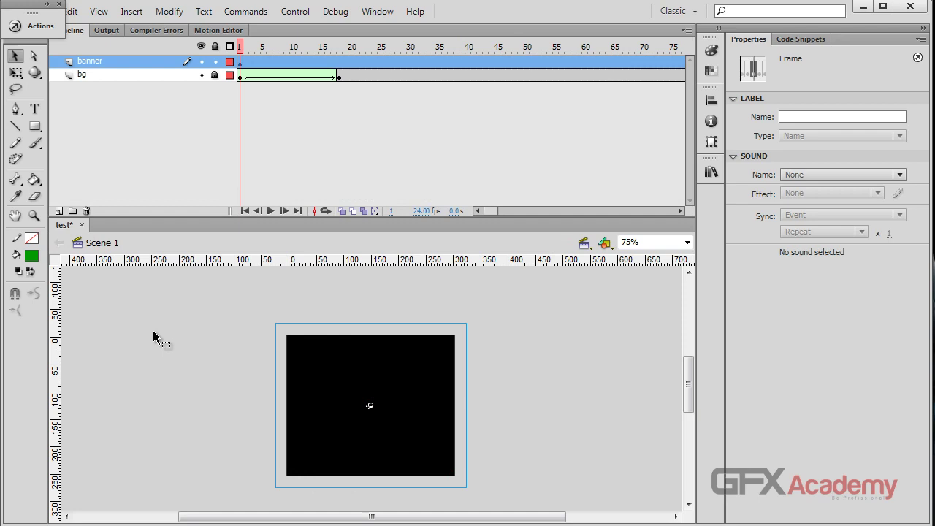
key("ctrl+Return")
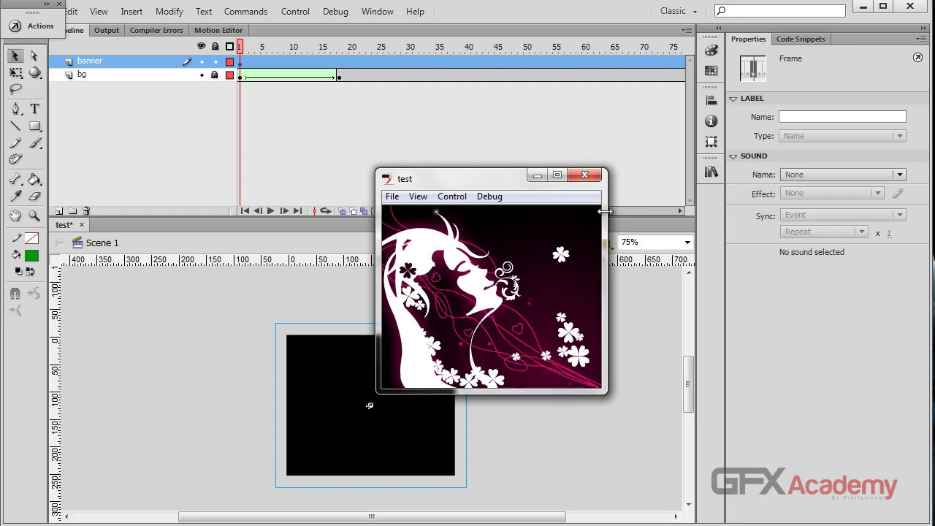
left_click(585, 174)
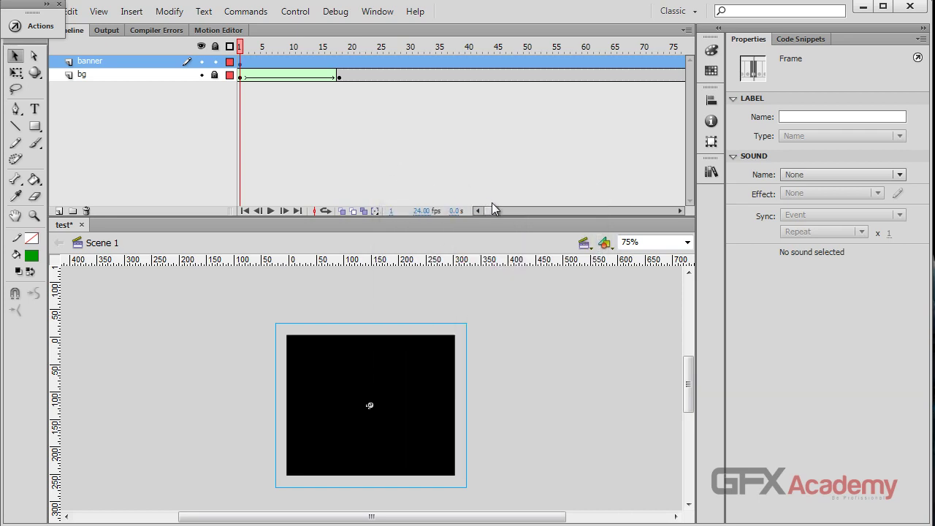
Step: Add a new layer above the banner layer in Scene 1 and name it as3.0
mouse_move(492, 210)
left_mouse_down()
mouse_move(568, 207)
mouse_move(554, 185)
mouse_move(521, 209)
mouse_move(490, 208)
left_mouse_up()
left_click_drag(252, 44, 370, 46)
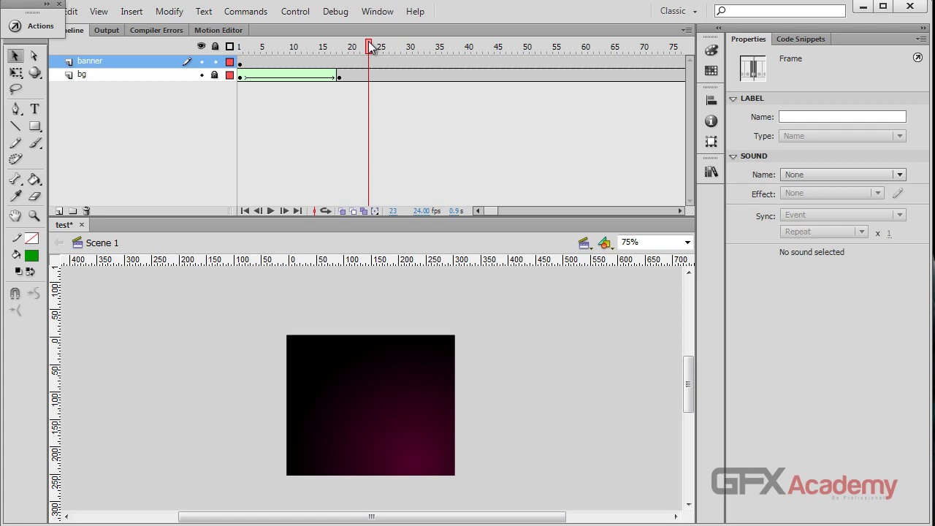
left_click_drag(370, 46, 363, 45)
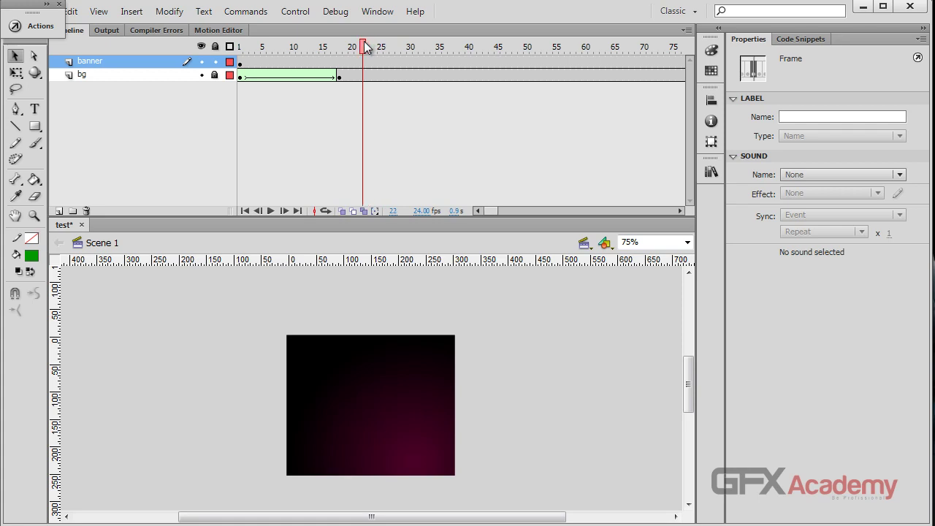
left_click(58, 160)
left_click(59, 211)
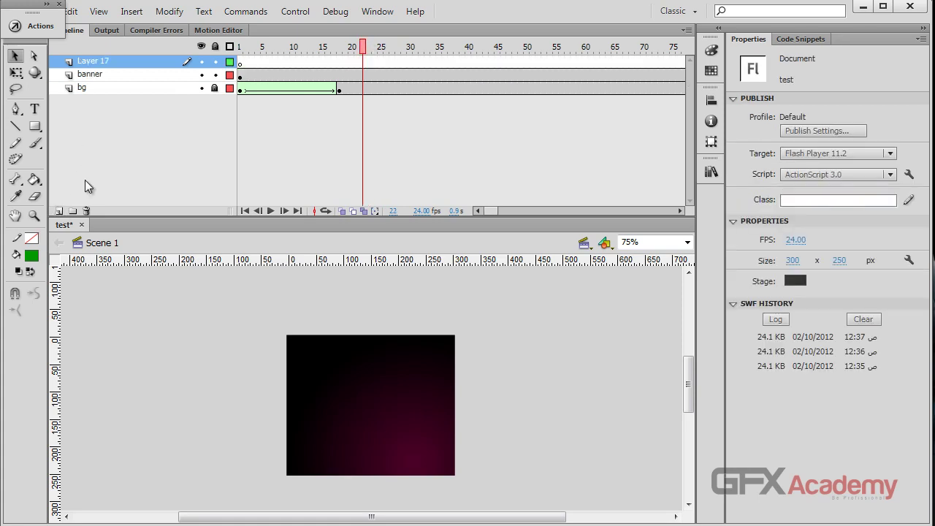
double_click(126, 62)
type("as")
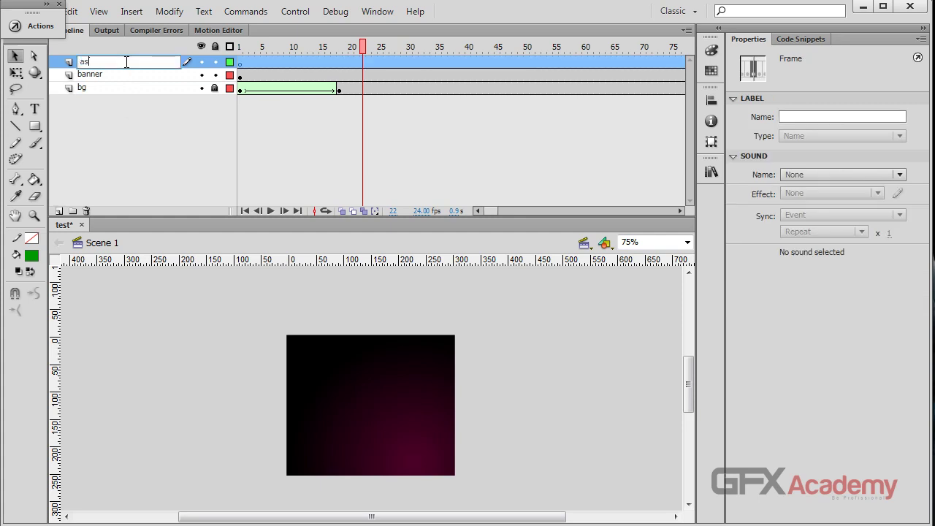
type("3.0")
key("Return")
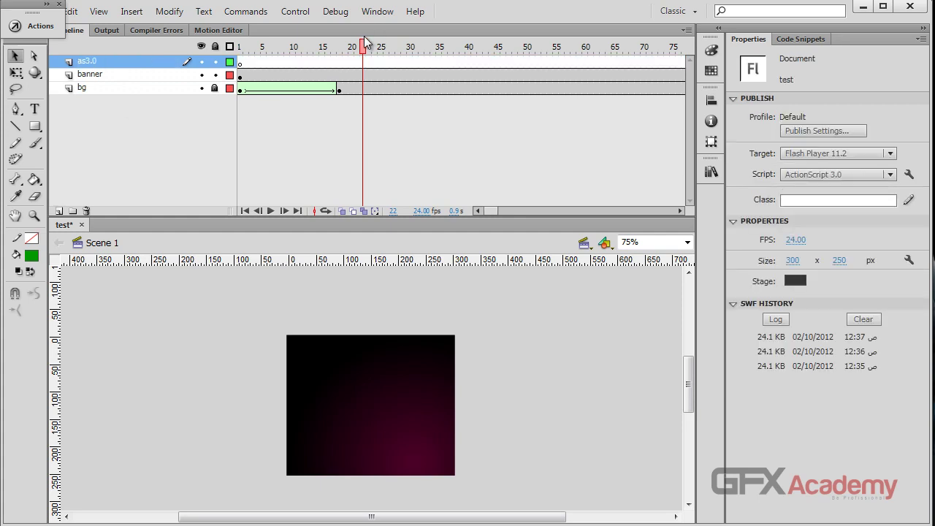
Step: Insert a keyframe at the as3.0 layer's last frame, 412, give it the script stop(); and preview the movie
left_click_drag(365, 43, 731, 43)
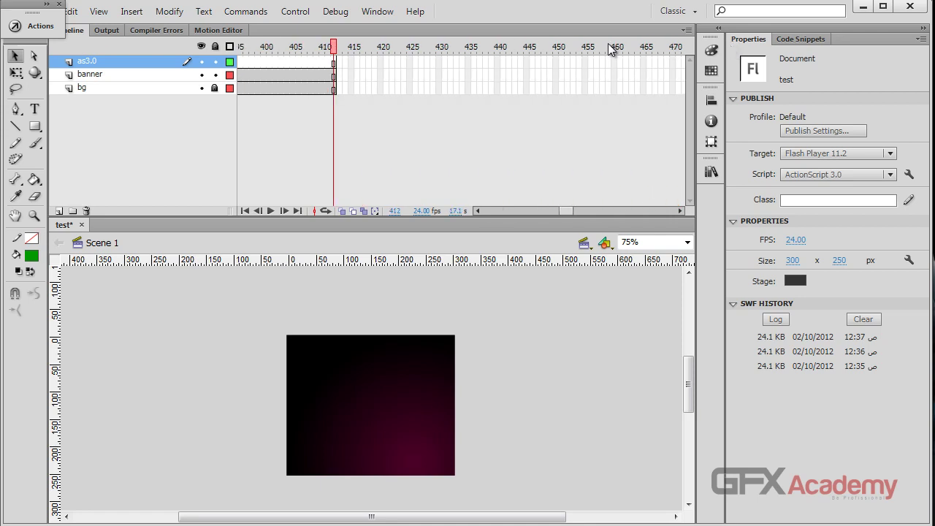
left_click(334, 63)
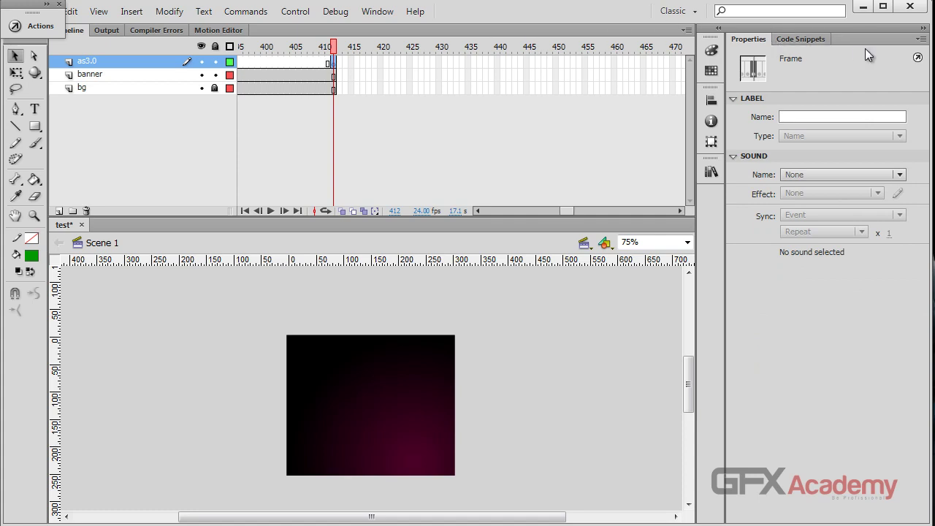
left_click(917, 58)
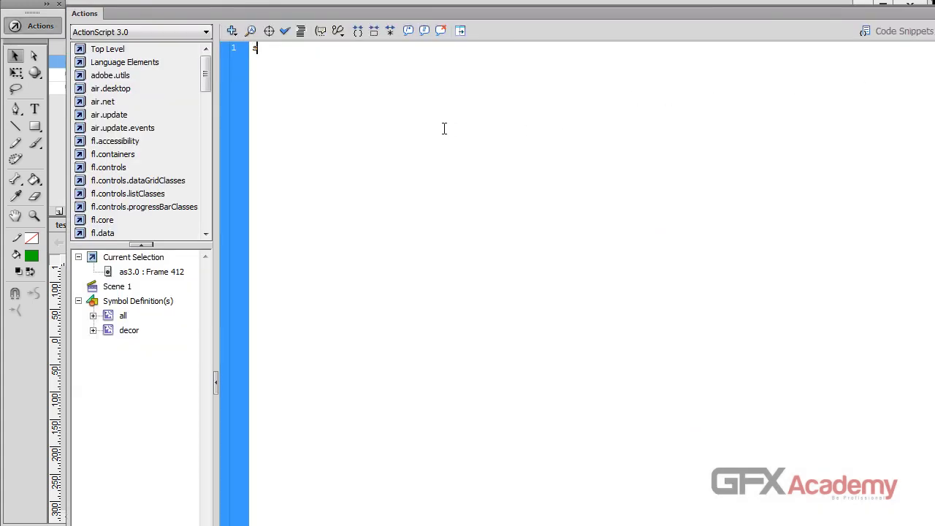
type("stop();")
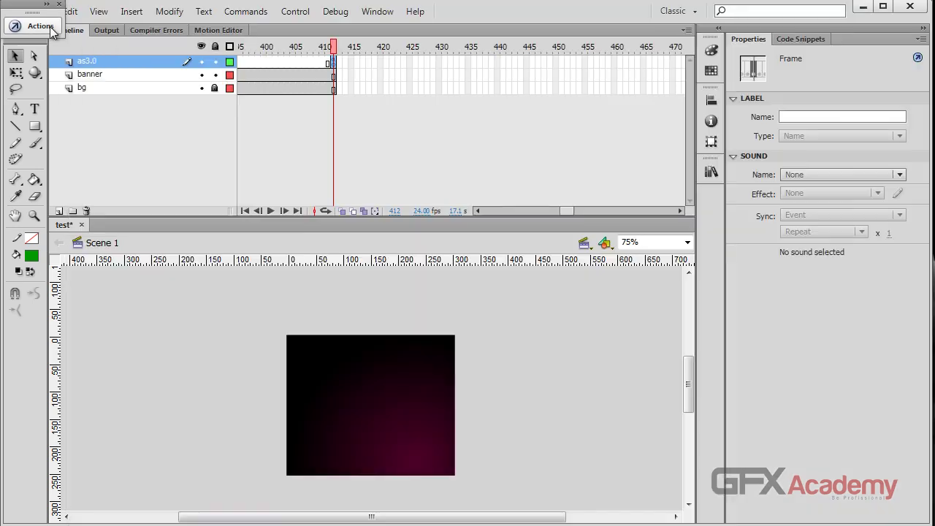
left_click(51, 30)
key("ctrl+Return")
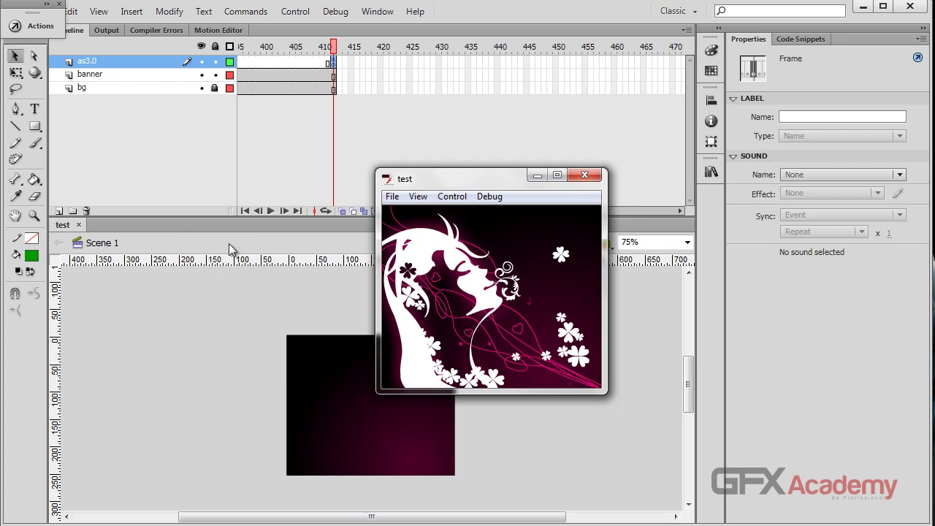
left_click(586, 179)
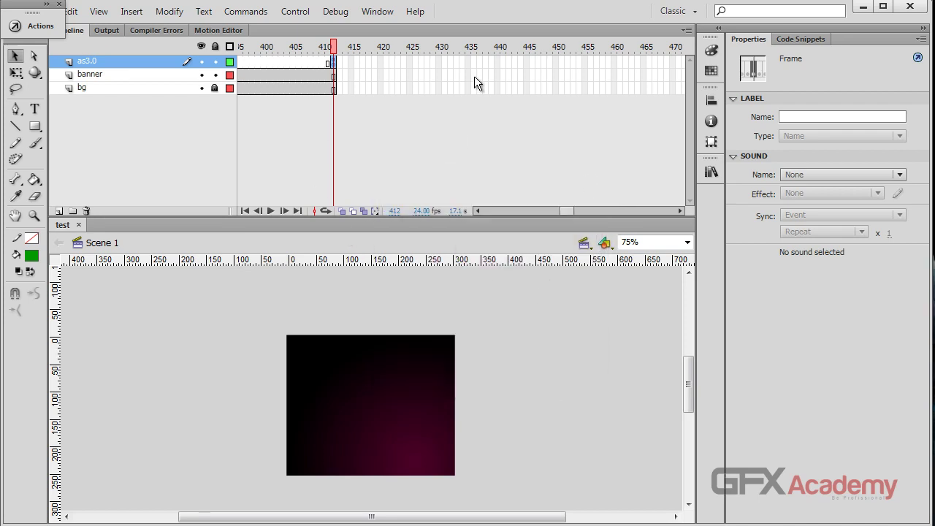
Step: Lock the banner and as3.0 layers and save the document
left_click_drag(333, 46, 527, 47)
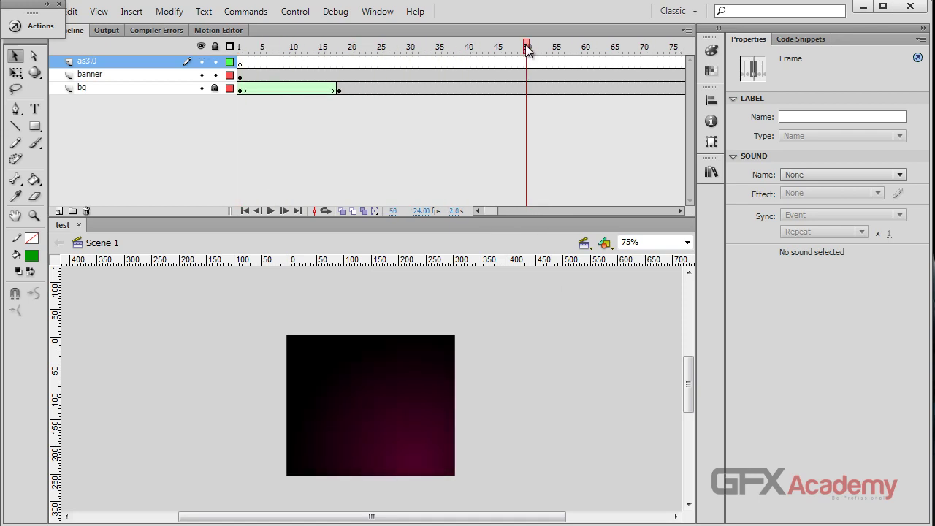
left_click(215, 75)
left_click(215, 61)
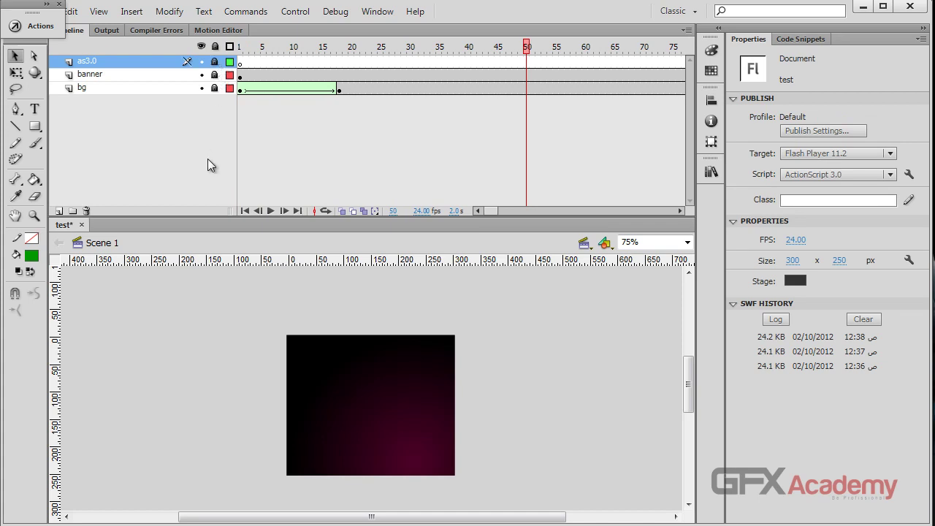
key("ctrl+s")
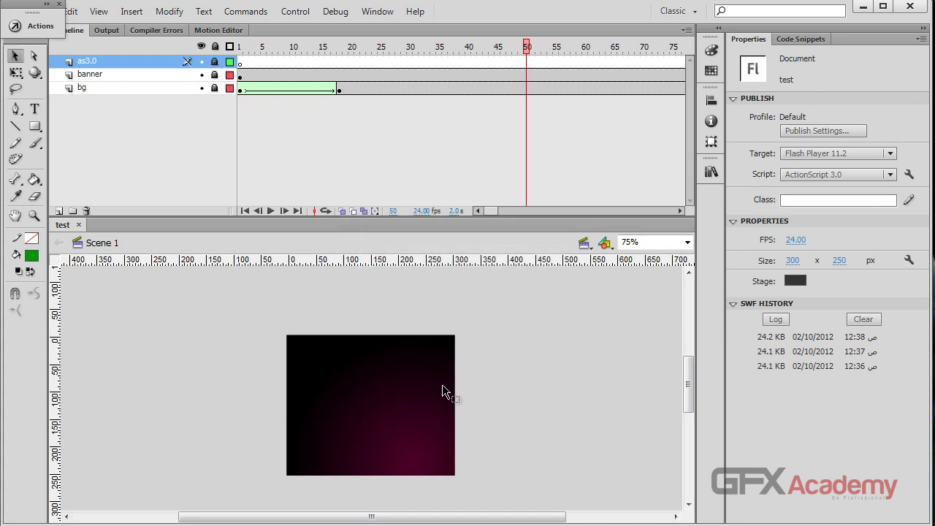